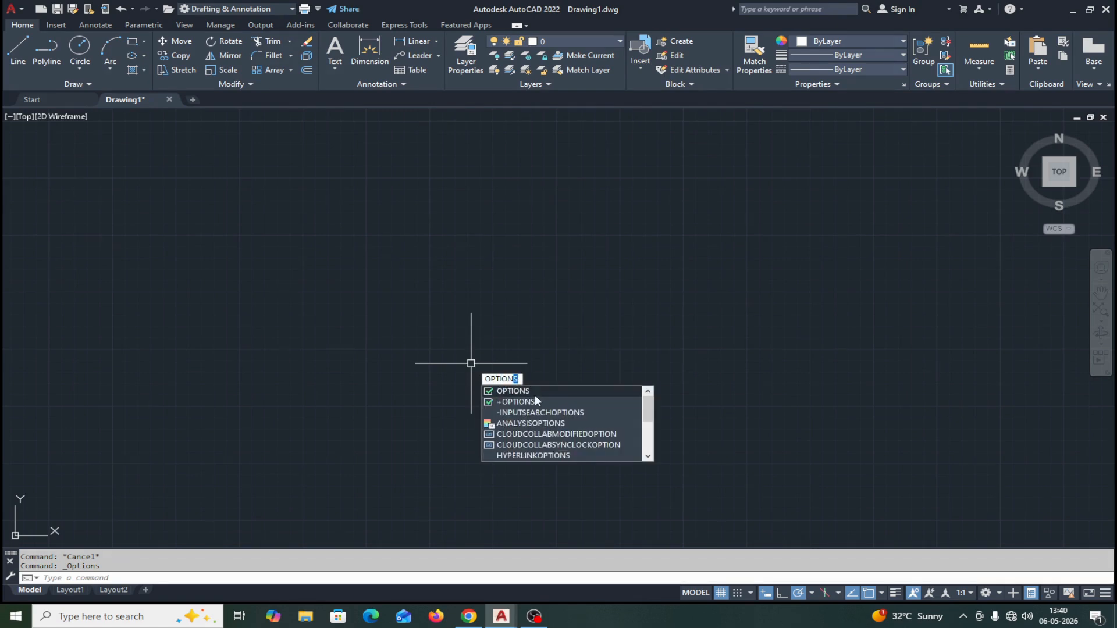
- Open the Options dialog with the OPTIONS command and again with its OP alias, closing it each time without changes
{"action": "left_click", "coordinate": [512, 391]}
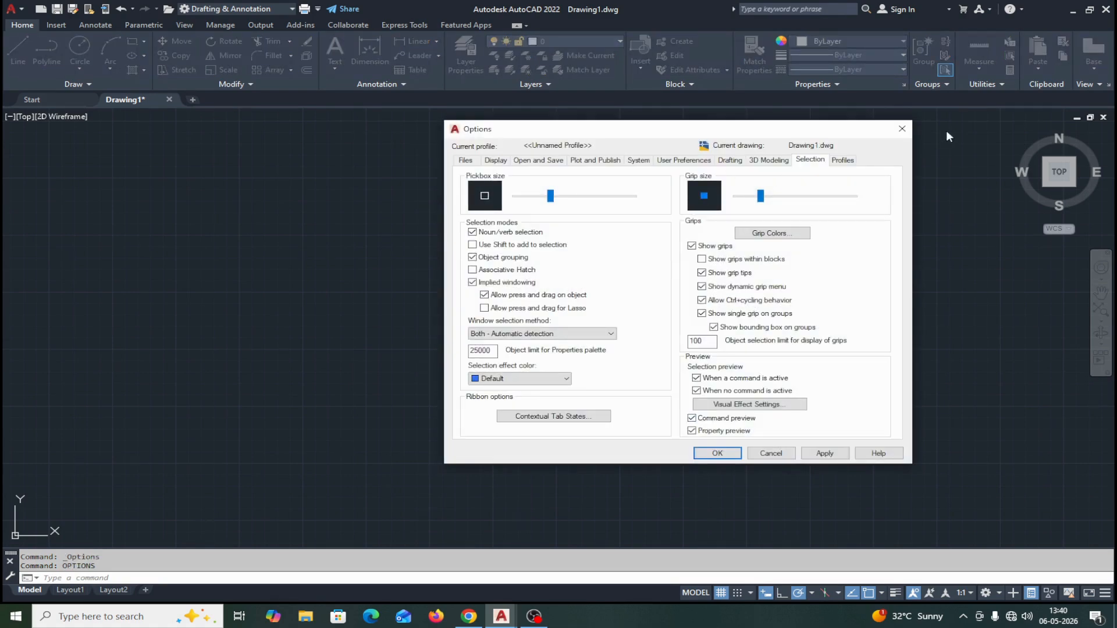
{"action": "left_click", "coordinate": [901, 129]}
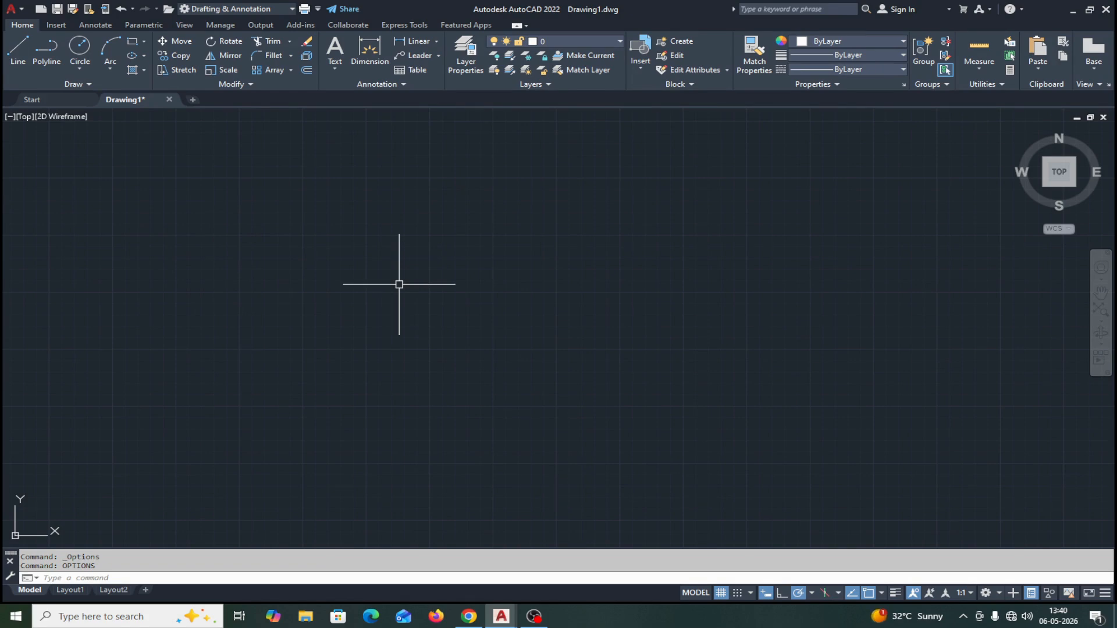
{"action": "type", "text": "op"}
{"action": "key", "text": "Return"}
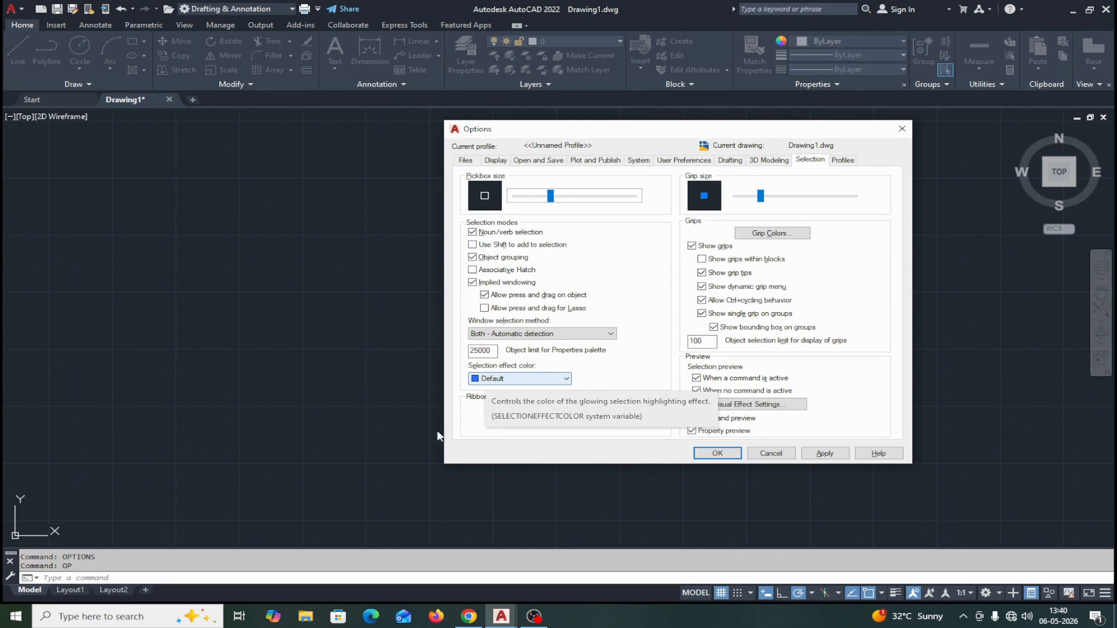
{"action": "left_click", "coordinate": [903, 130]}
- Open the Options dialog and bring up the drawing window color settings from the display options
{"action": "type", "text": "op"}
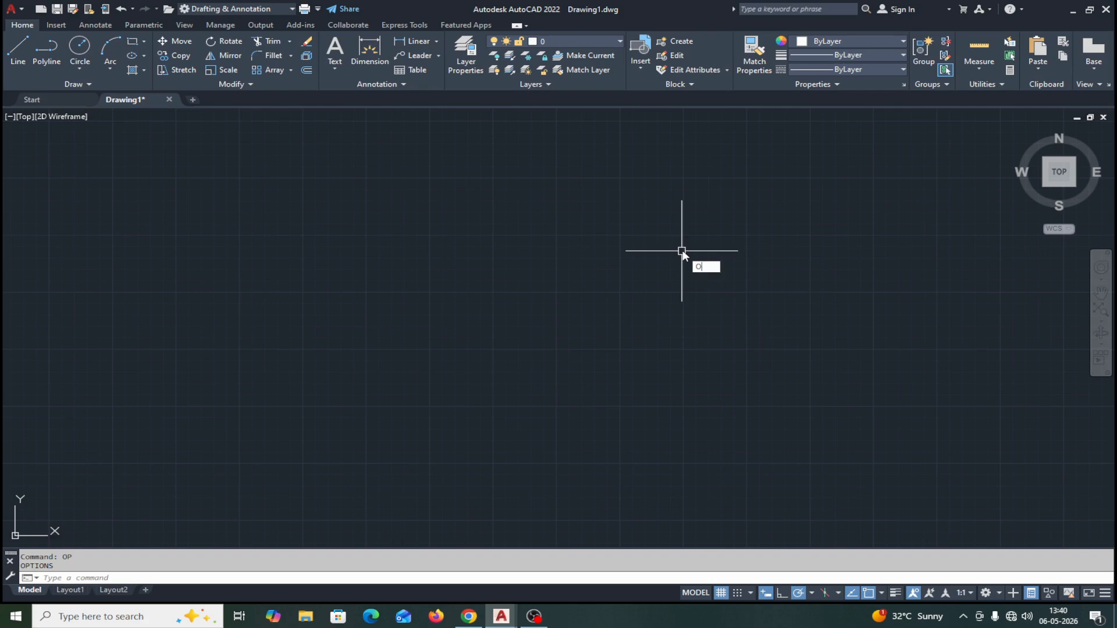
{"action": "key", "text": "Return"}
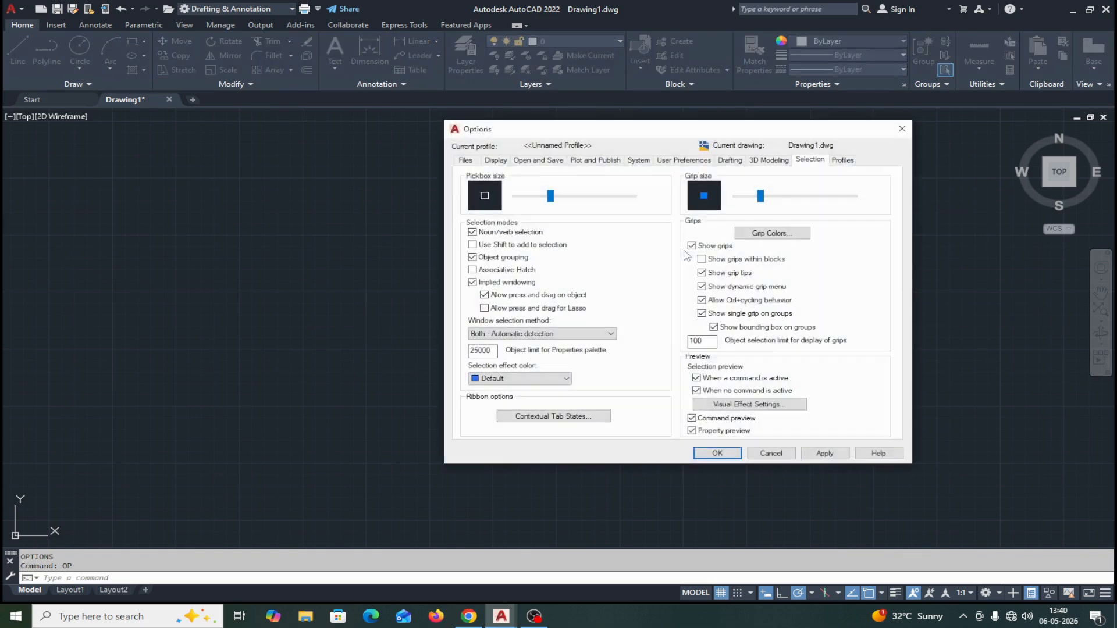
{"action": "left_click_drag", "start_coordinate": [657, 136], "coordinate": [753, 131]}
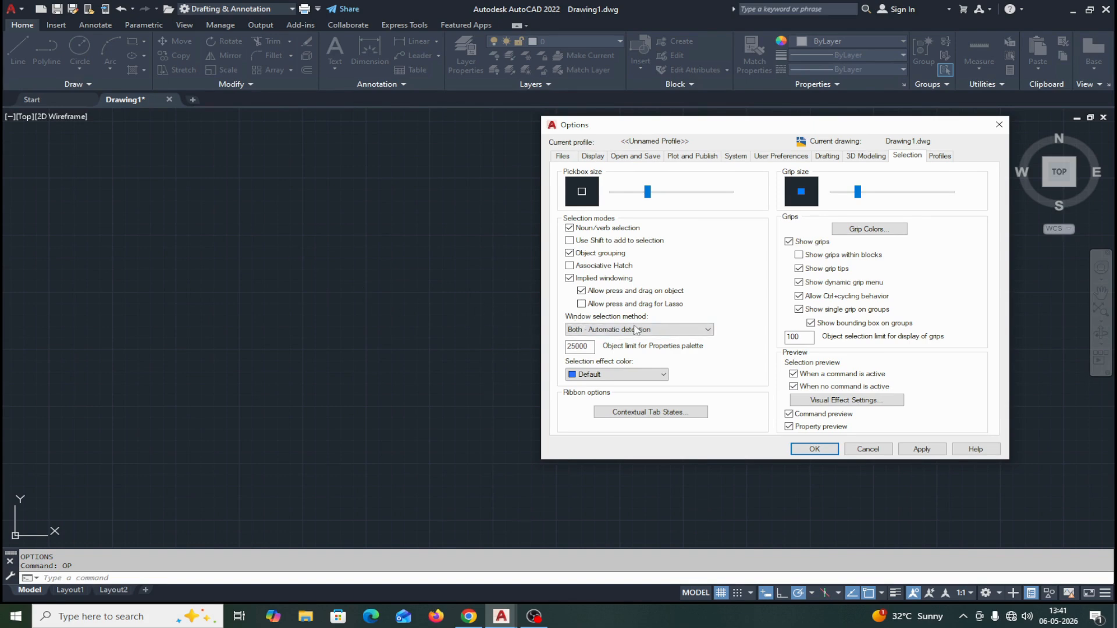
{"action": "left_click", "coordinate": [591, 156]}
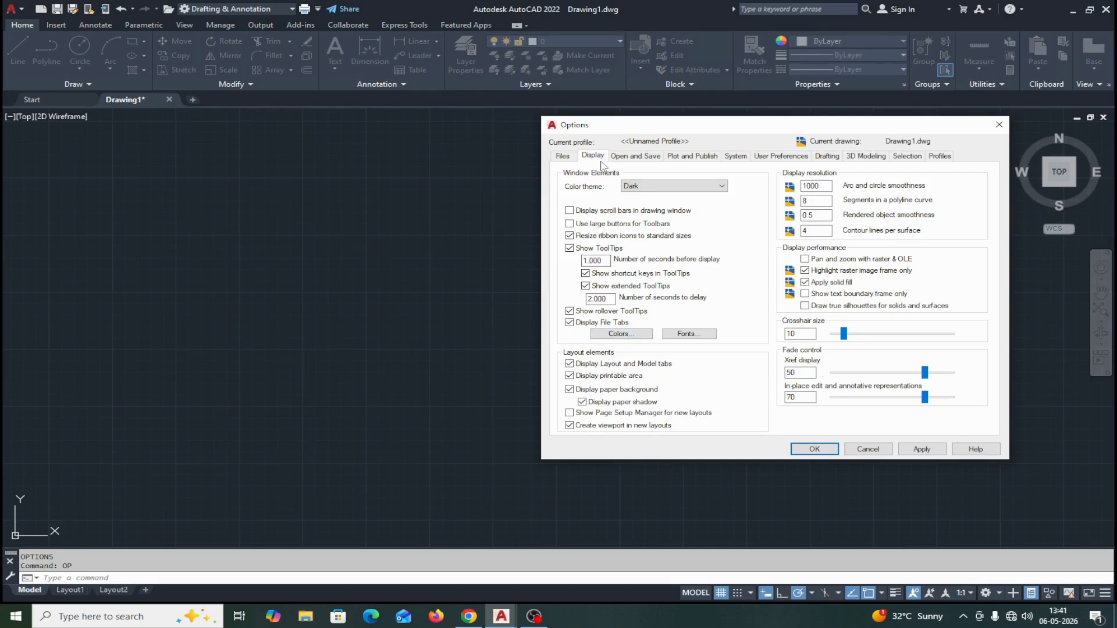
{"action": "left_click", "coordinate": [610, 334]}
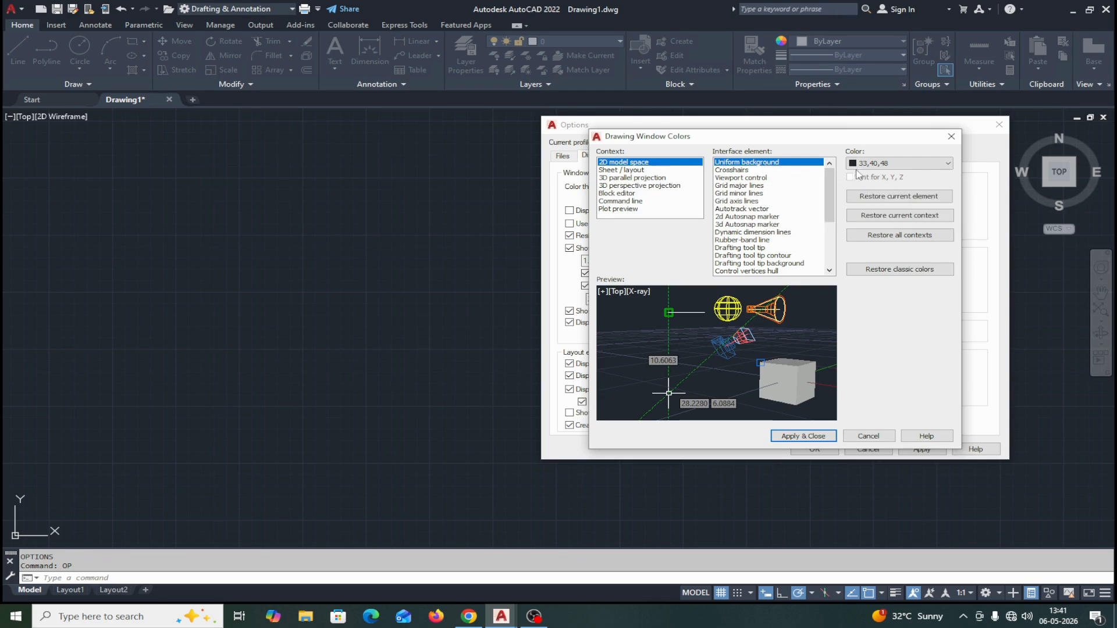
- Try custom true colors for the 2D model space uniform background: a dark teal, then a bright blue with hue 244 and saturation 84
{"action": "left_click", "coordinate": [949, 164]}
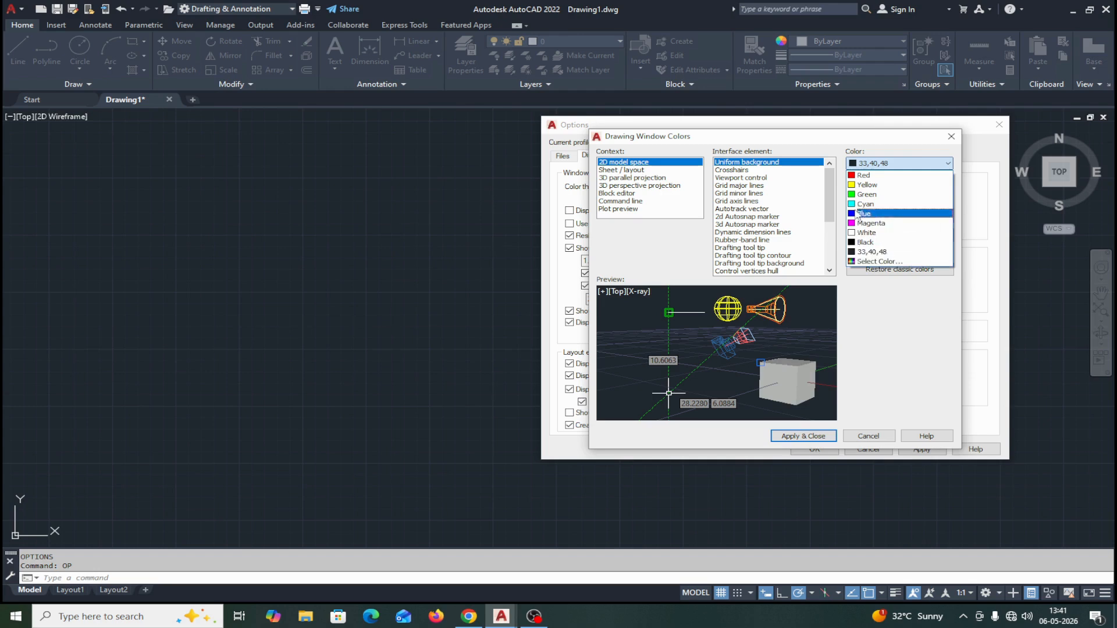
{"action": "left_click", "coordinate": [879, 261]}
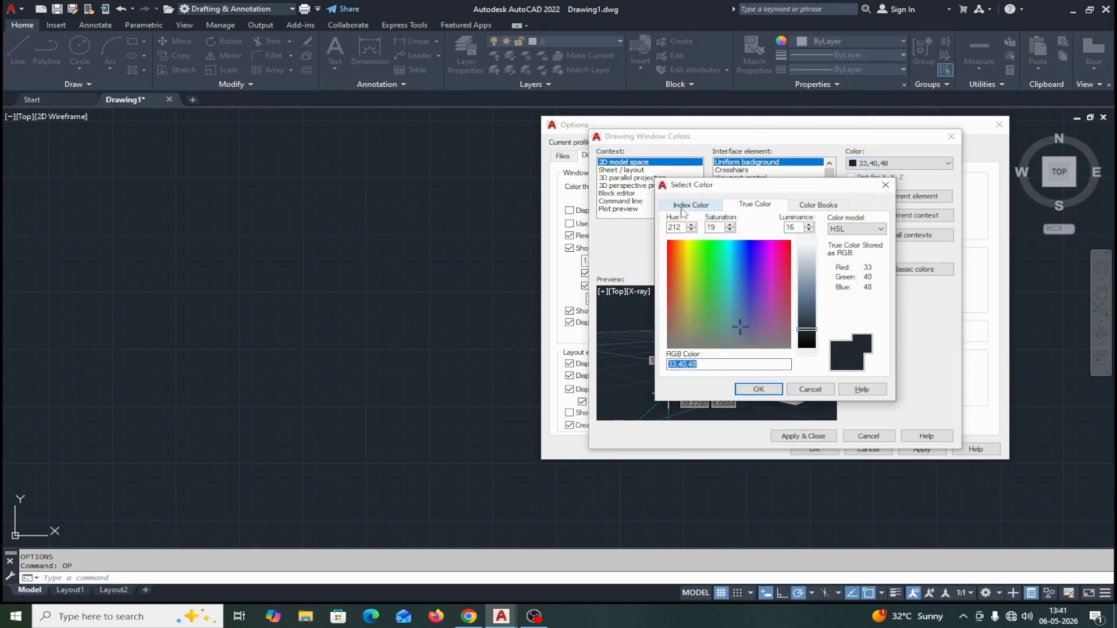
{"action": "left_click", "coordinate": [682, 208]}
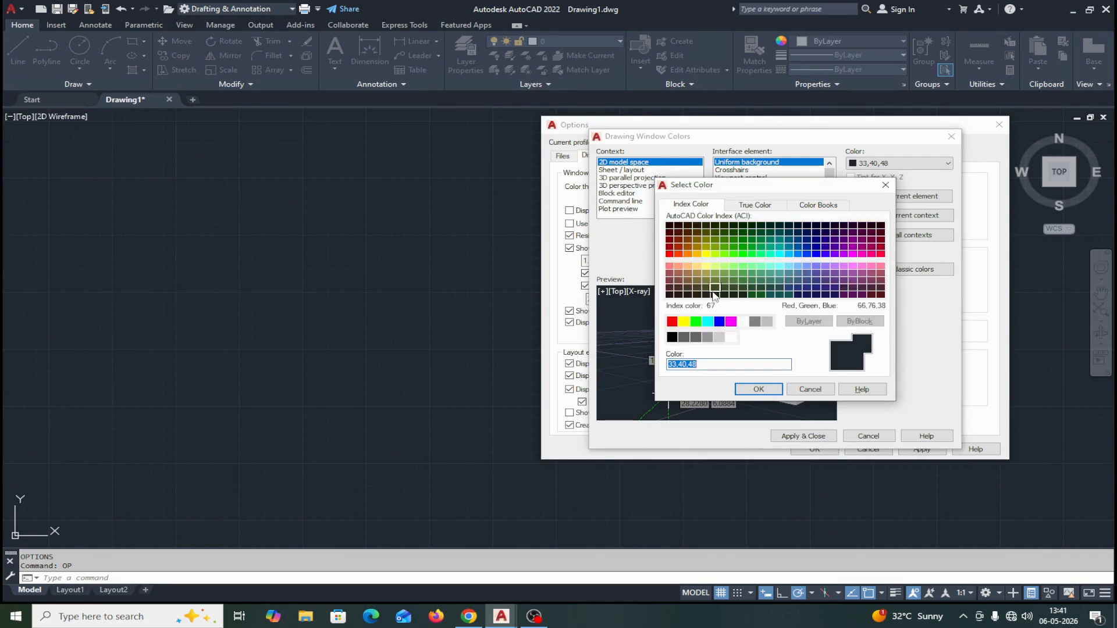
{"action": "left_click", "coordinate": [746, 206]}
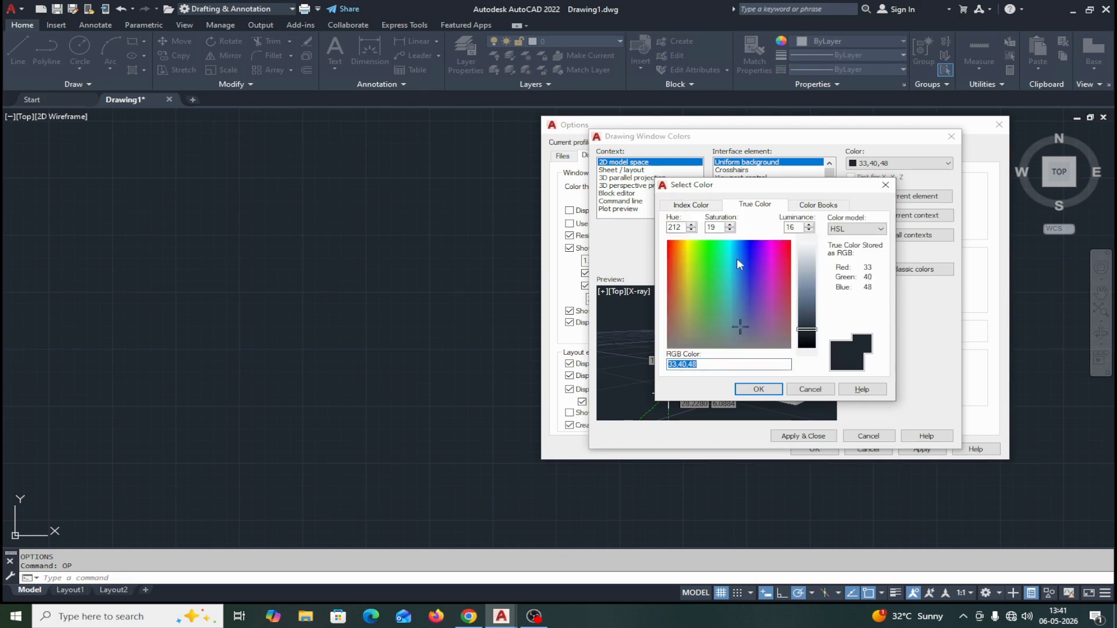
{"action": "left_click", "coordinate": [728, 298]}
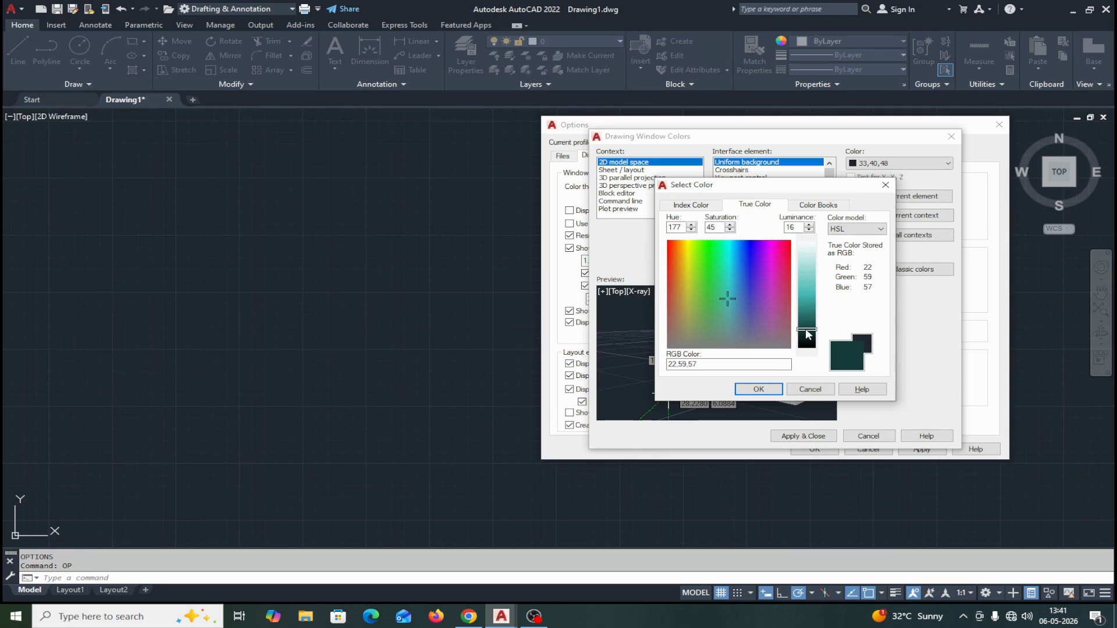
{"action": "mouse_move", "coordinate": [807, 333]}
{"action": "left_mouse_down"}
{"action": "mouse_move", "coordinate": [805, 266]}
{"action": "mouse_move", "coordinate": [801, 326]}
{"action": "left_mouse_up"}
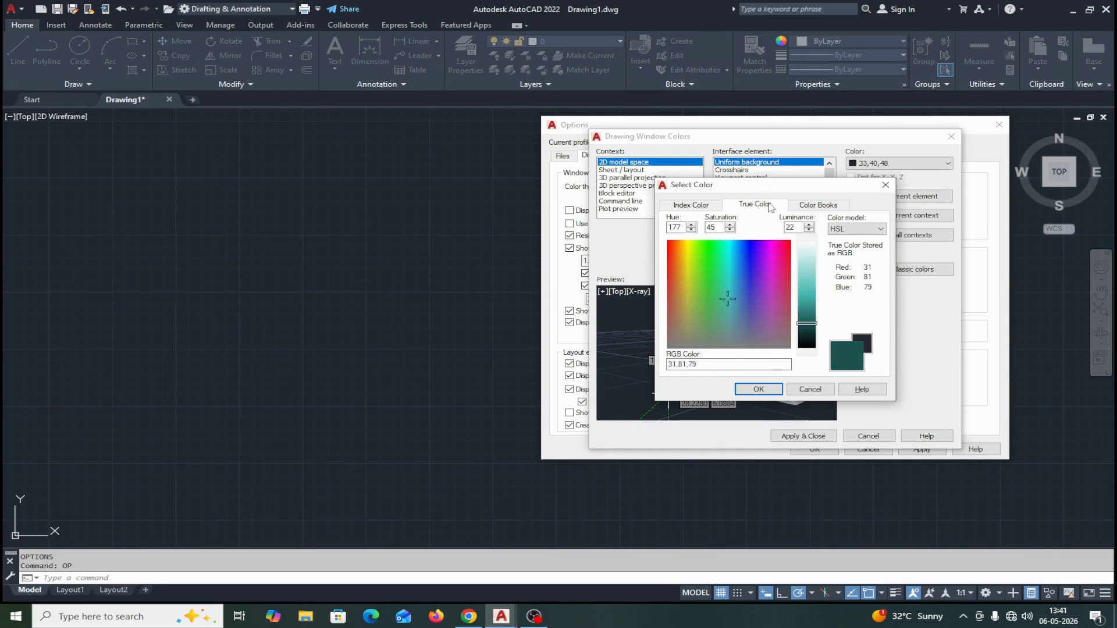
{"action": "left_click", "coordinate": [751, 257]}
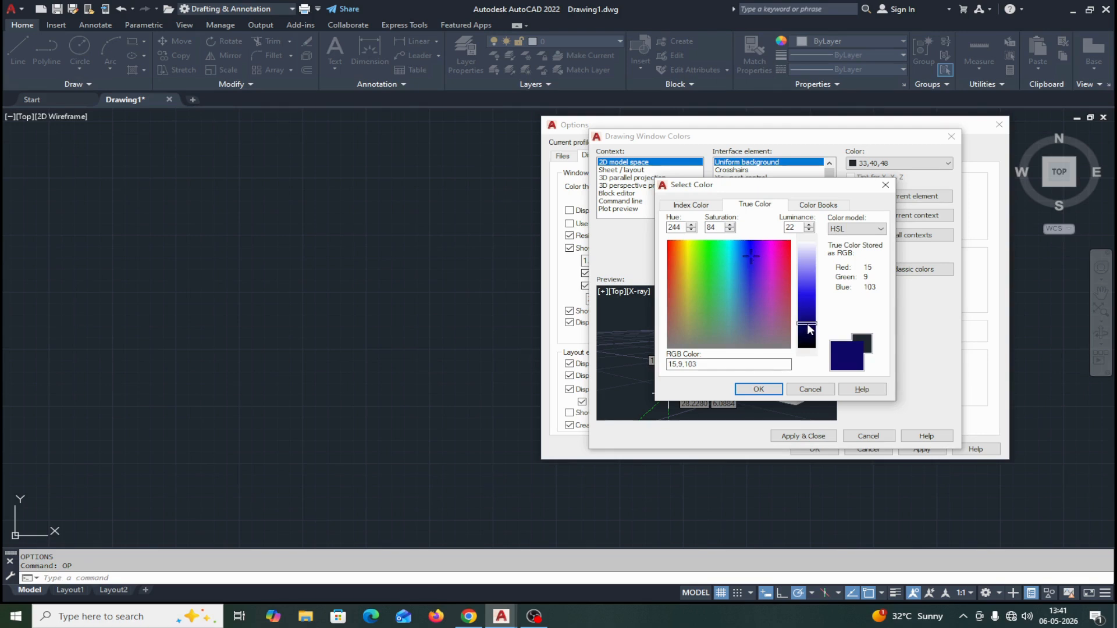
{"action": "left_click_drag", "start_coordinate": [810, 330], "coordinate": [803, 297]}
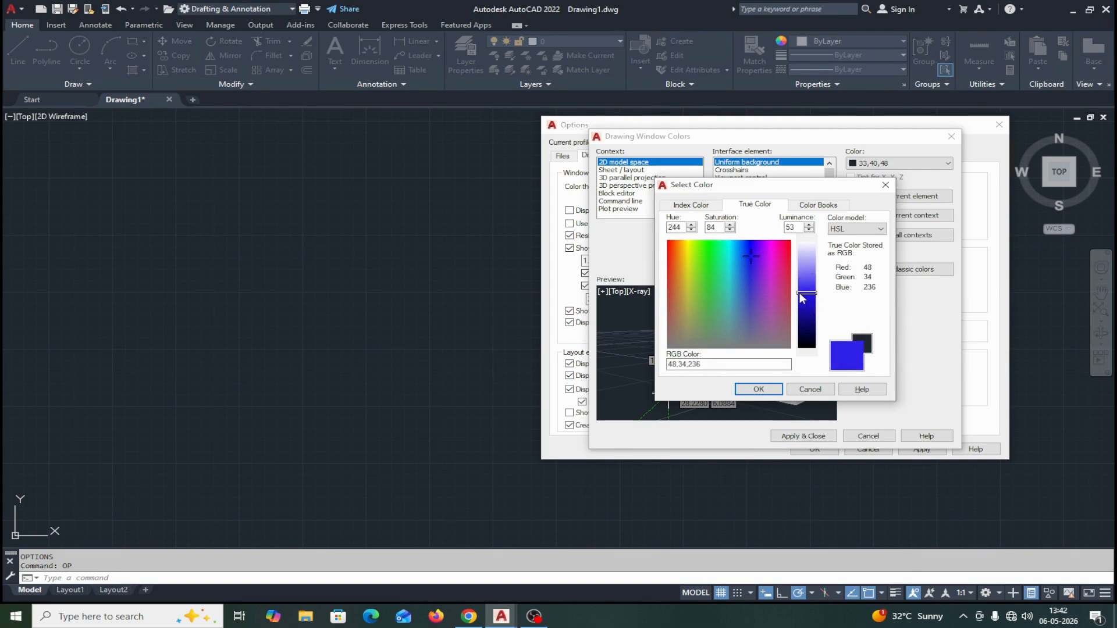
- Try DIC 4 from the DIC COLOR GUIDE(R) color book as the background color, review its RGB value and discard the color selection
{"action": "left_click", "coordinate": [814, 205]}
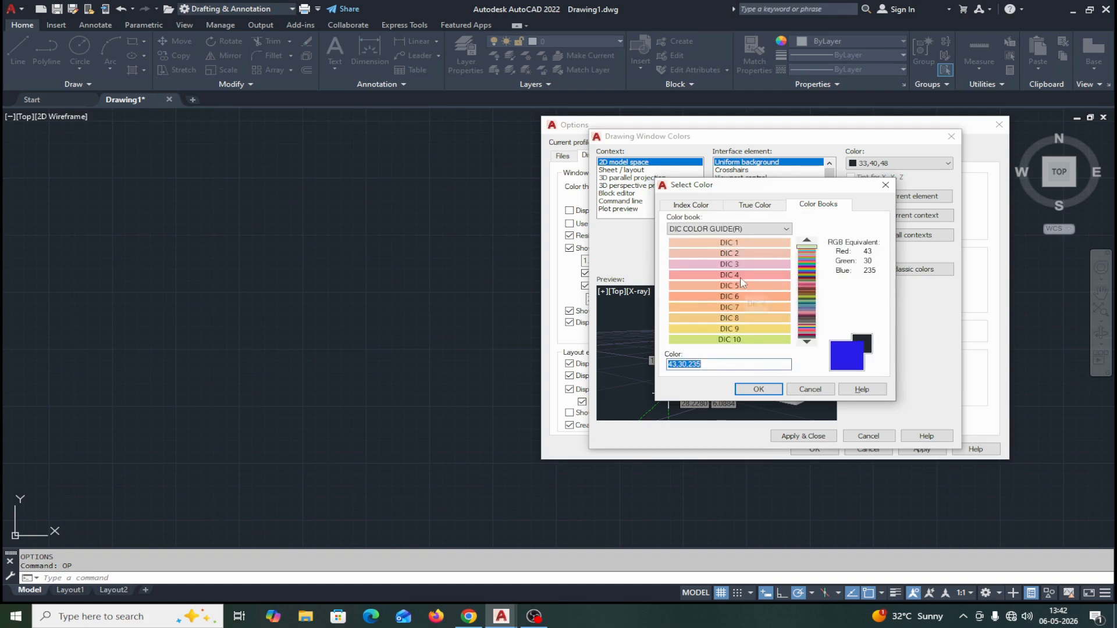
{"action": "left_click", "coordinate": [741, 278]}
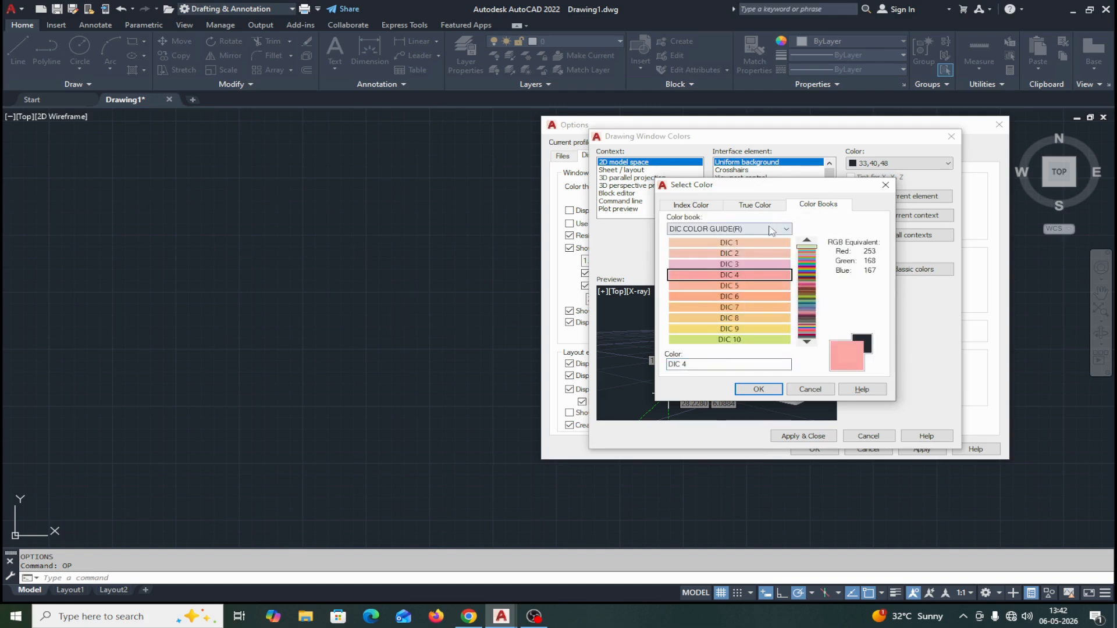
{"action": "left_click", "coordinate": [757, 205]}
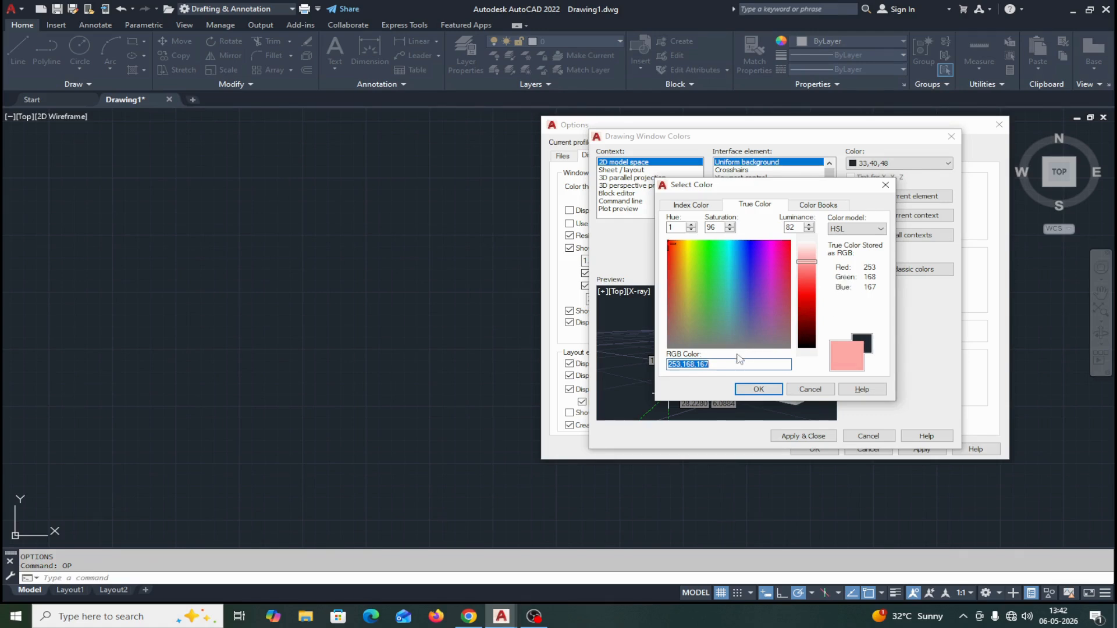
{"action": "left_click", "coordinate": [716, 364]}
{"action": "left_click", "coordinate": [886, 186]}
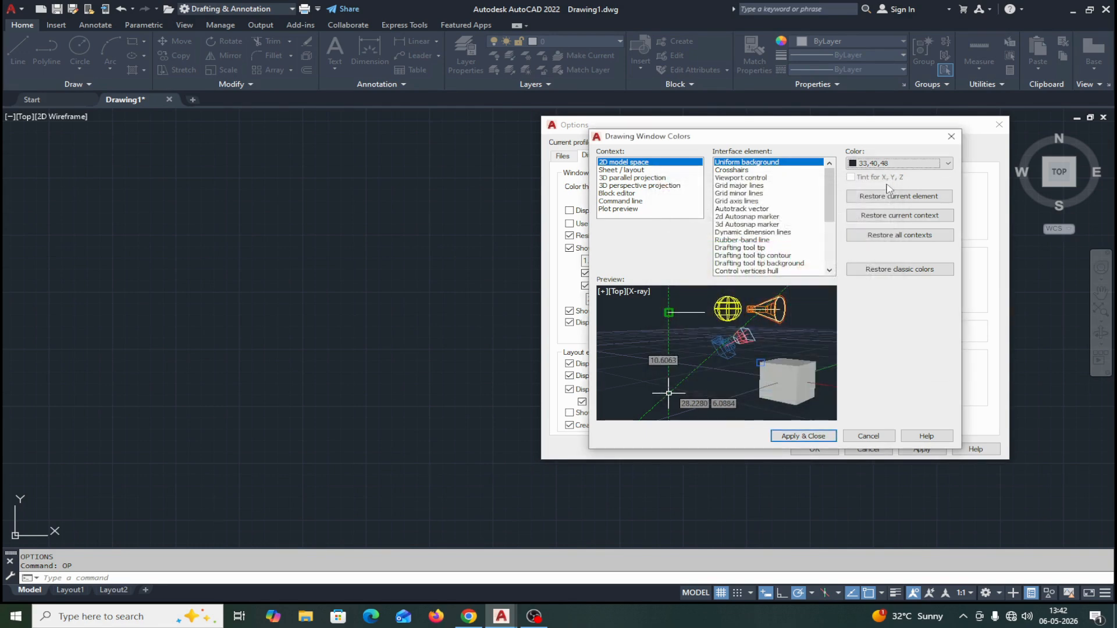
- Set the 2D model space uniform background color to White and apply the change
{"action": "left_click", "coordinate": [944, 163]}
{"action": "left_click", "coordinate": [867, 233]}
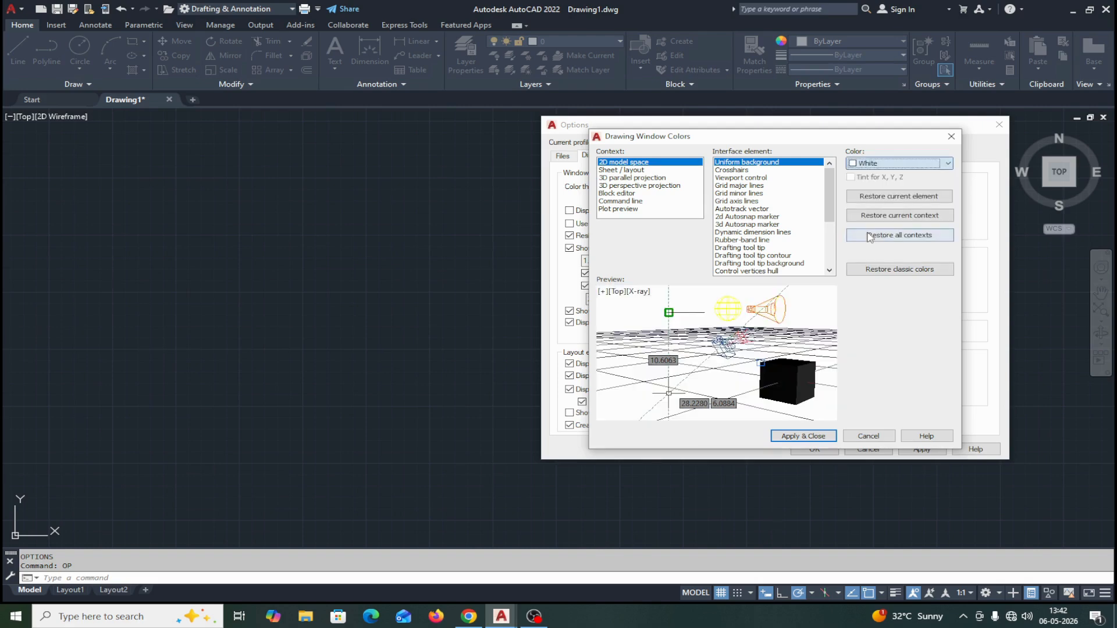
{"action": "left_click", "coordinate": [803, 436]}
{"action": "left_click", "coordinate": [803, 448]}
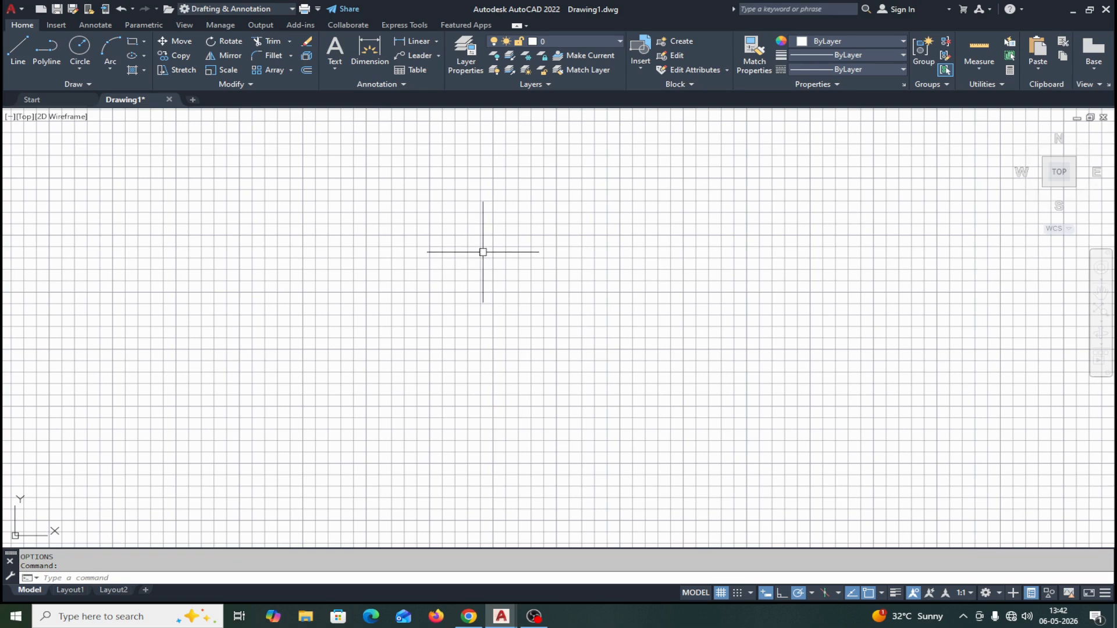
- Review the 2D model space colors of the crosshairs and viewport control in the drawing window color settings, then close the options
{"action": "type", "text": "OP"}
{"action": "key", "text": "Return"}
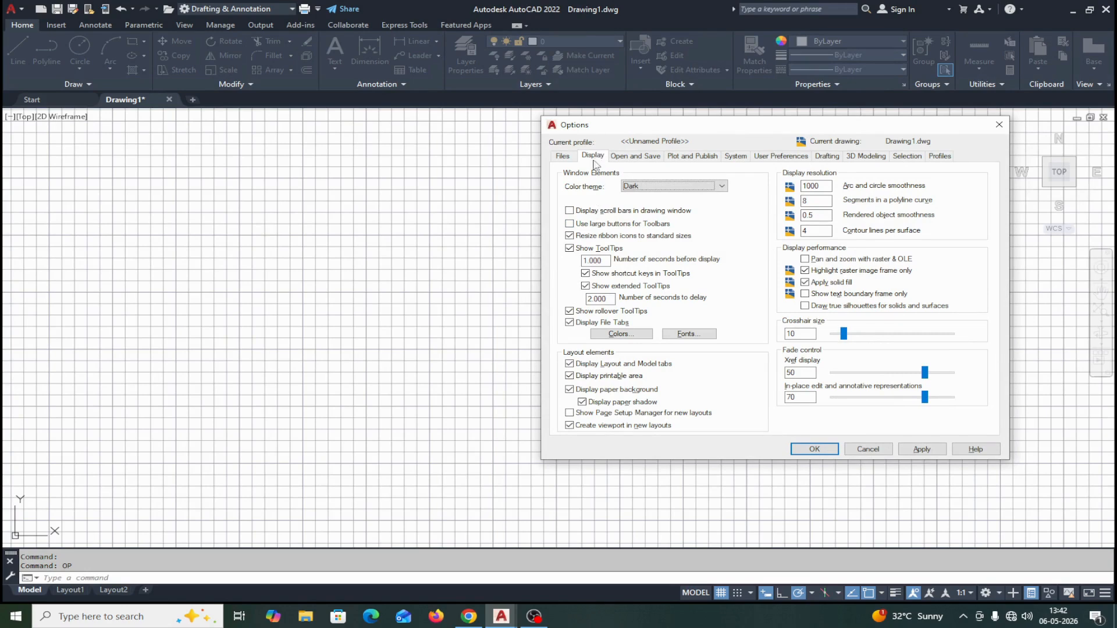
{"action": "left_click", "coordinate": [618, 334]}
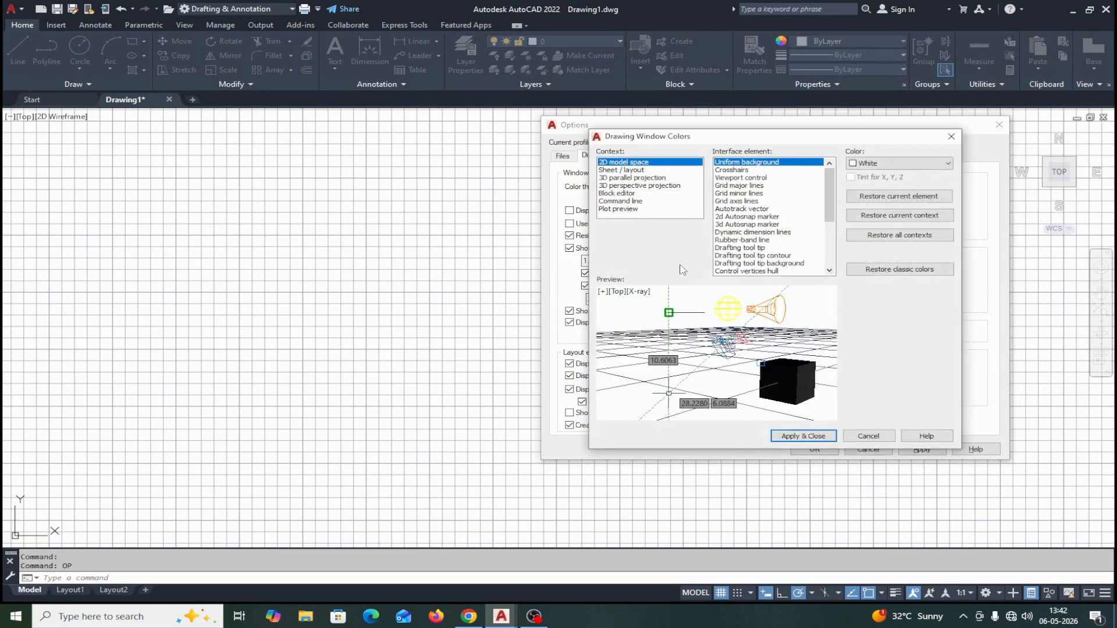
{"action": "left_click", "coordinate": [757, 170]}
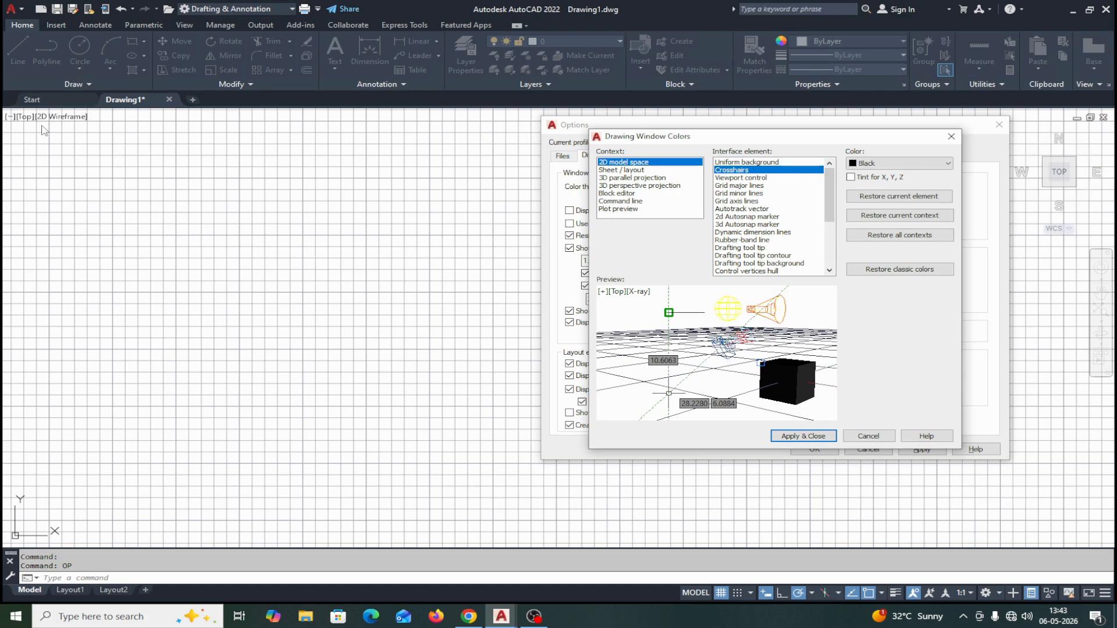
{"action": "left_click", "coordinate": [731, 177]}
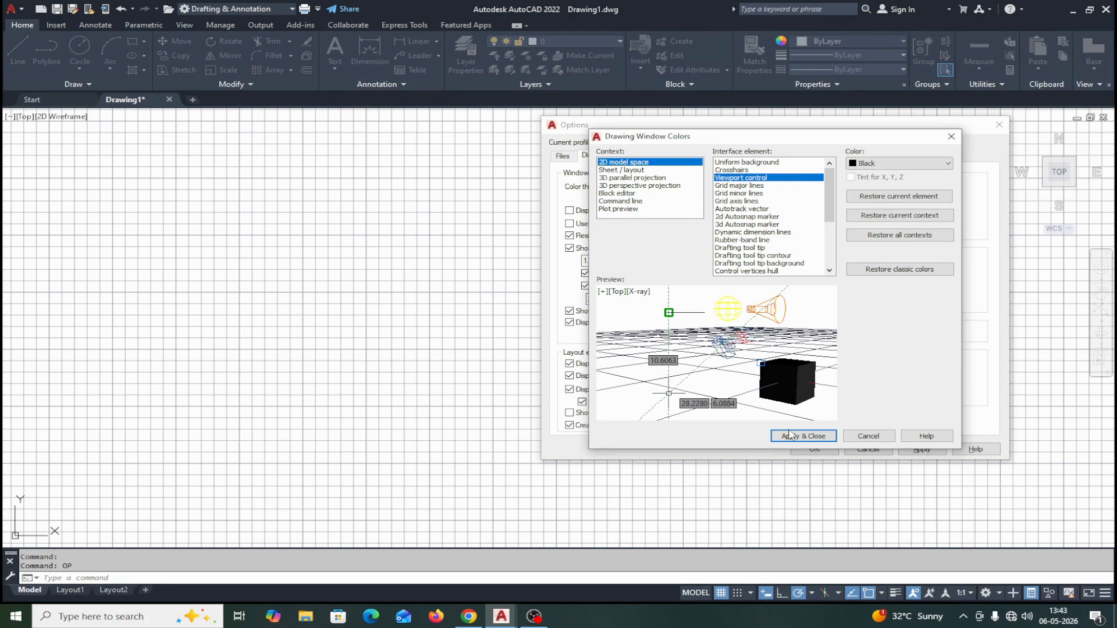
{"action": "left_click", "coordinate": [811, 437]}
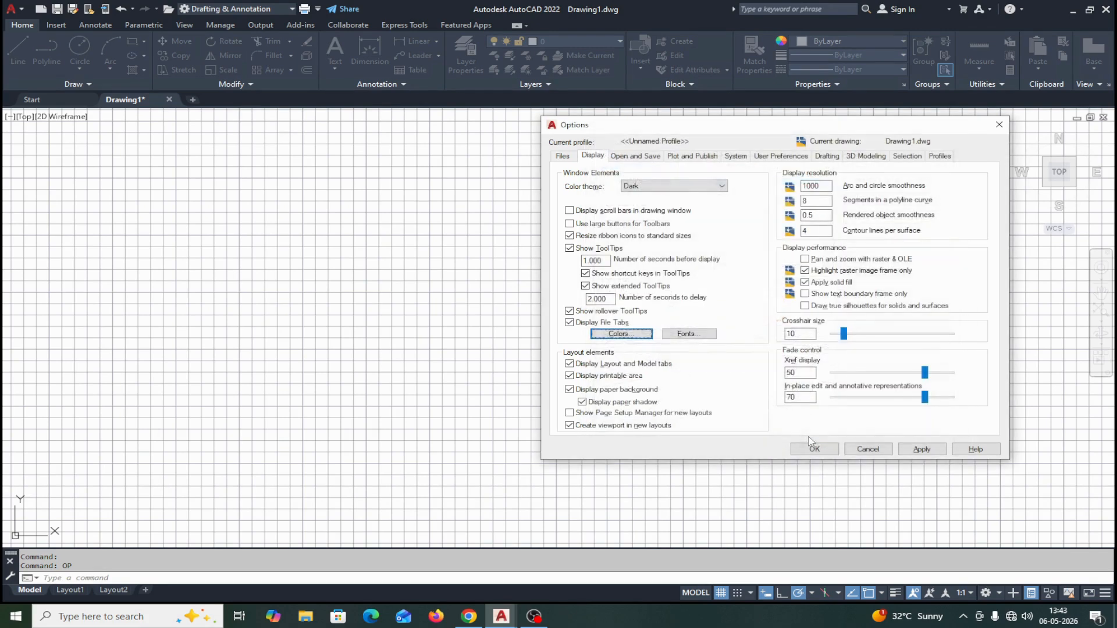
{"action": "left_click", "coordinate": [810, 448]}
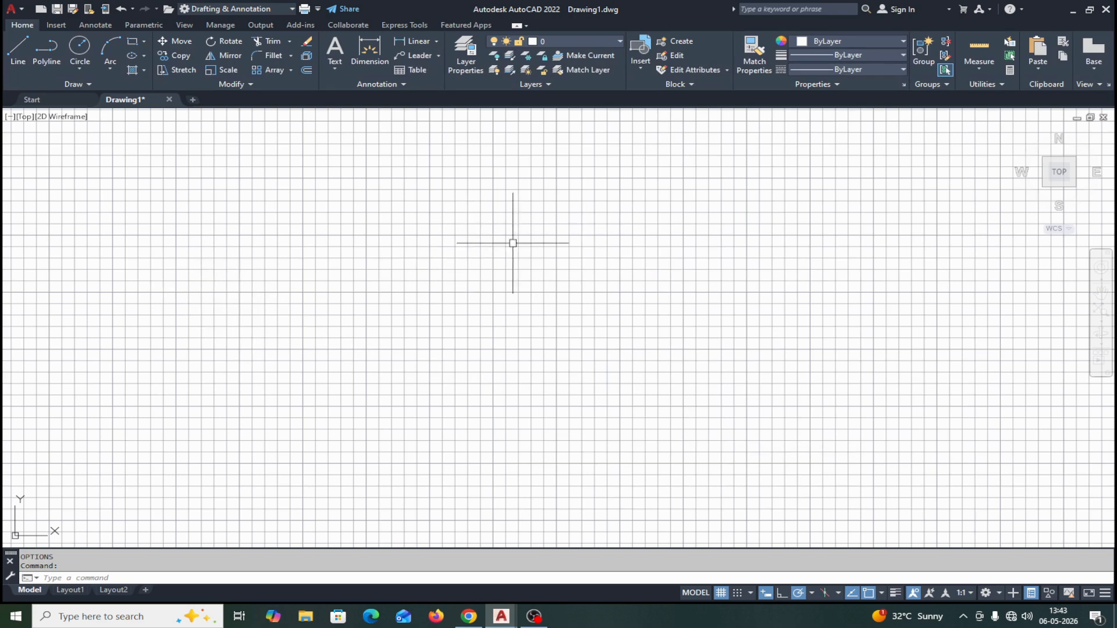
{"action": "type", "text": "O"}
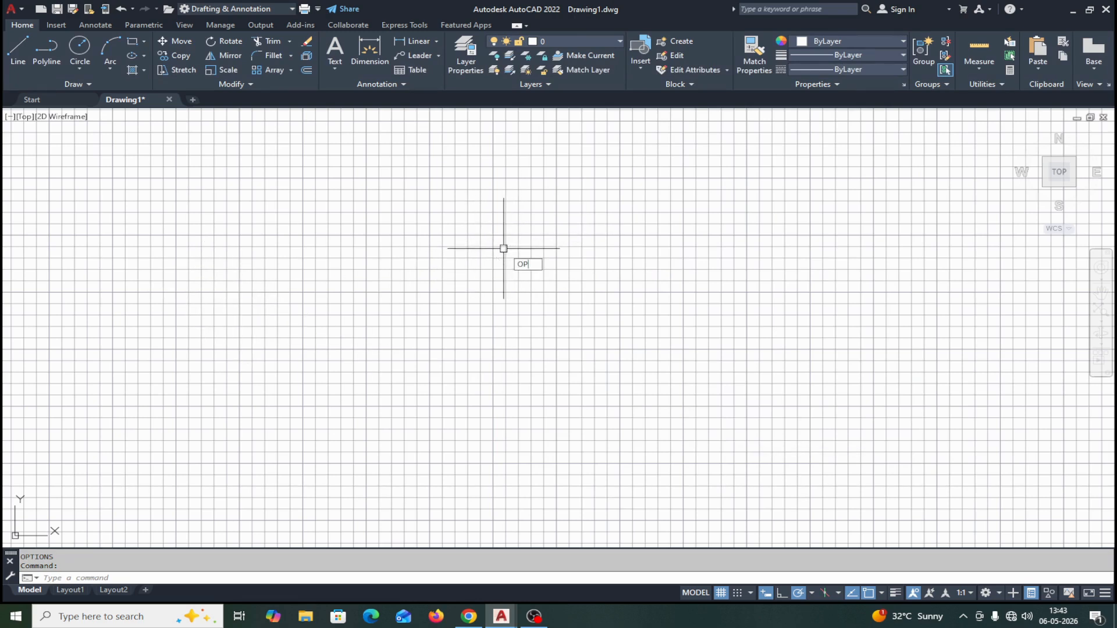
{"action": "type", "text": "P"}
{"action": "key", "text": "Return"}
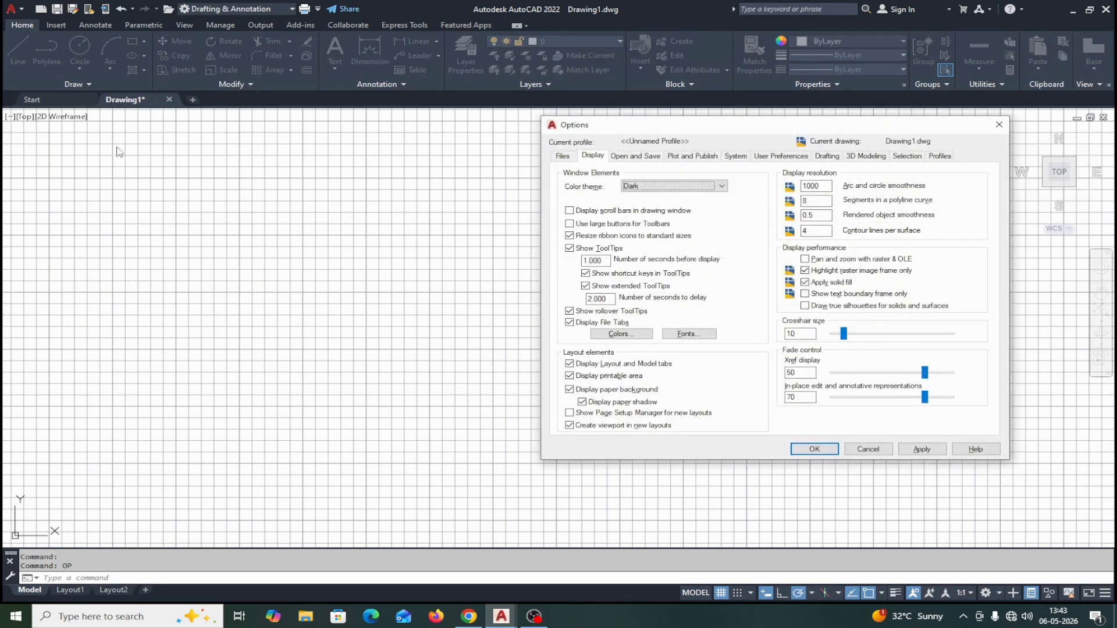
{"action": "left_click", "coordinate": [999, 125]}
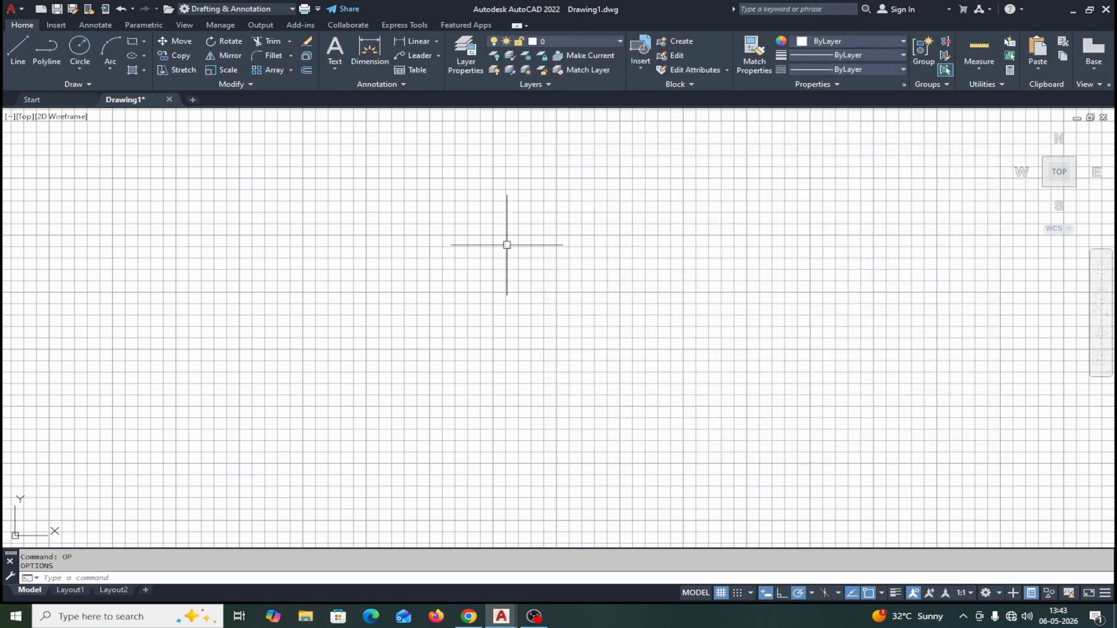
- Set the 2D model space uniform background to the true color RGB 33,40,48 in the display options and apply it
{"action": "type", "text": "O"}
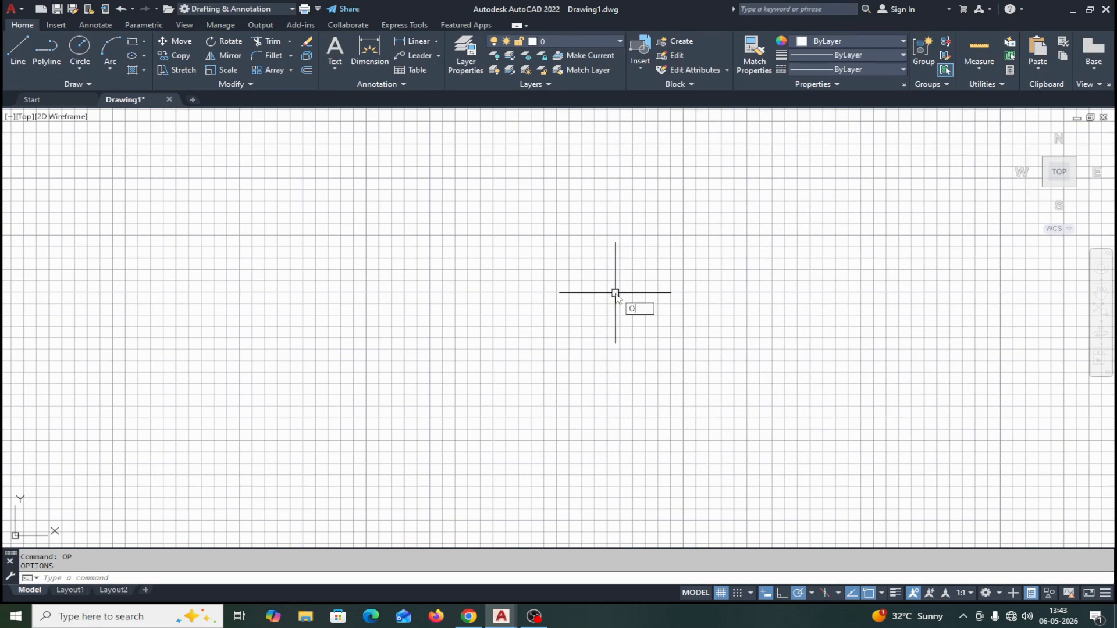
{"action": "type", "text": "P"}
{"action": "key", "text": "Return"}
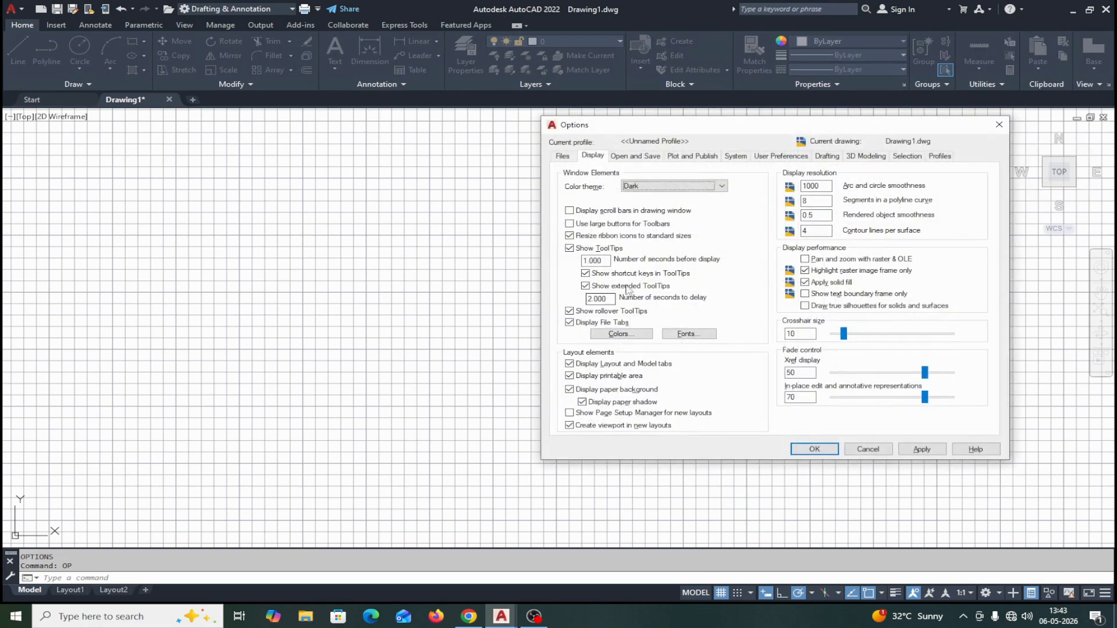
{"action": "left_click", "coordinate": [611, 336]}
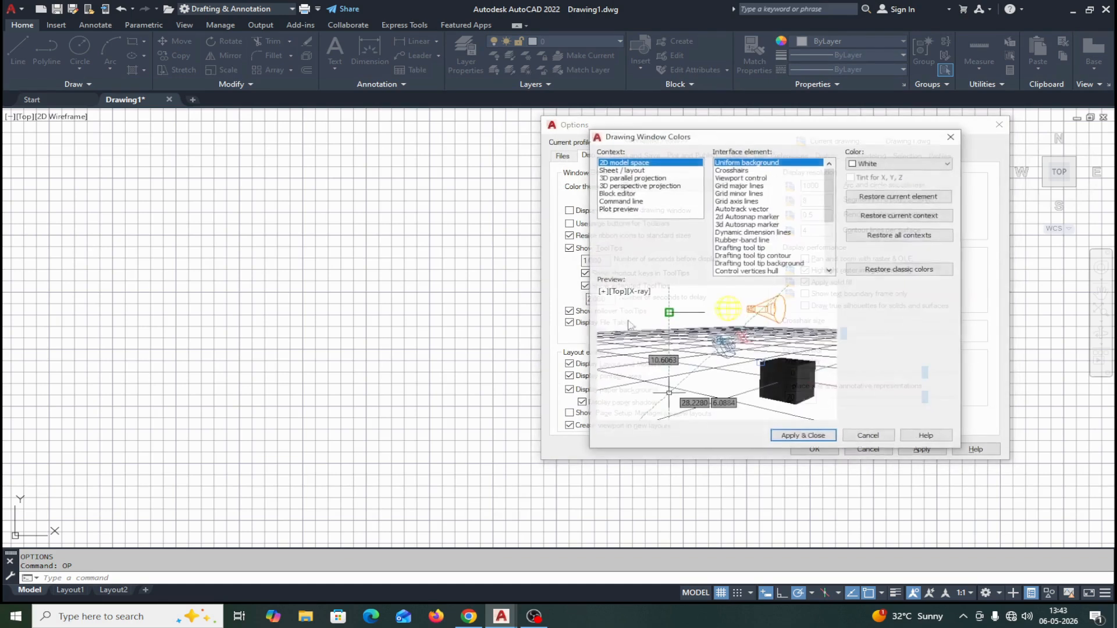
{"action": "left_click", "coordinate": [927, 164]}
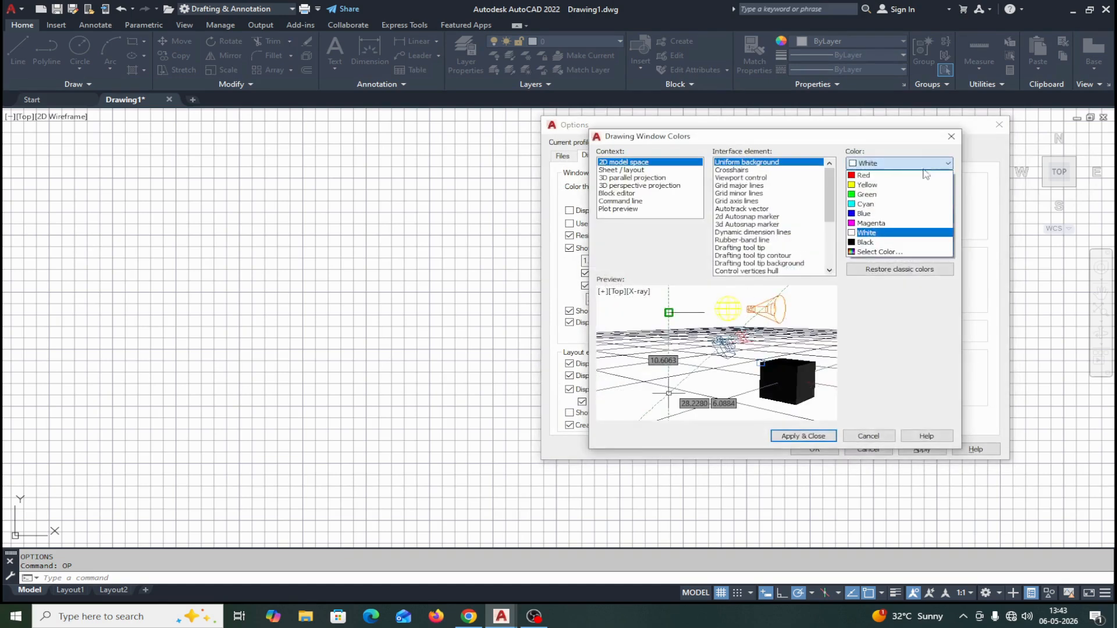
{"action": "left_click", "coordinate": [873, 255]}
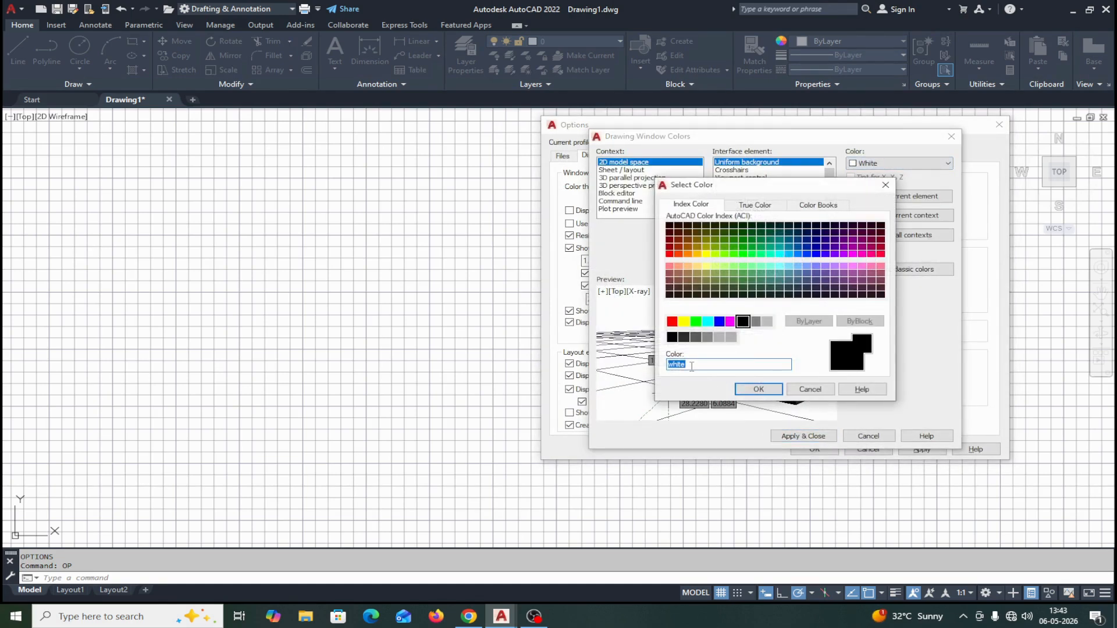
{"action": "left_click", "coordinate": [770, 205]}
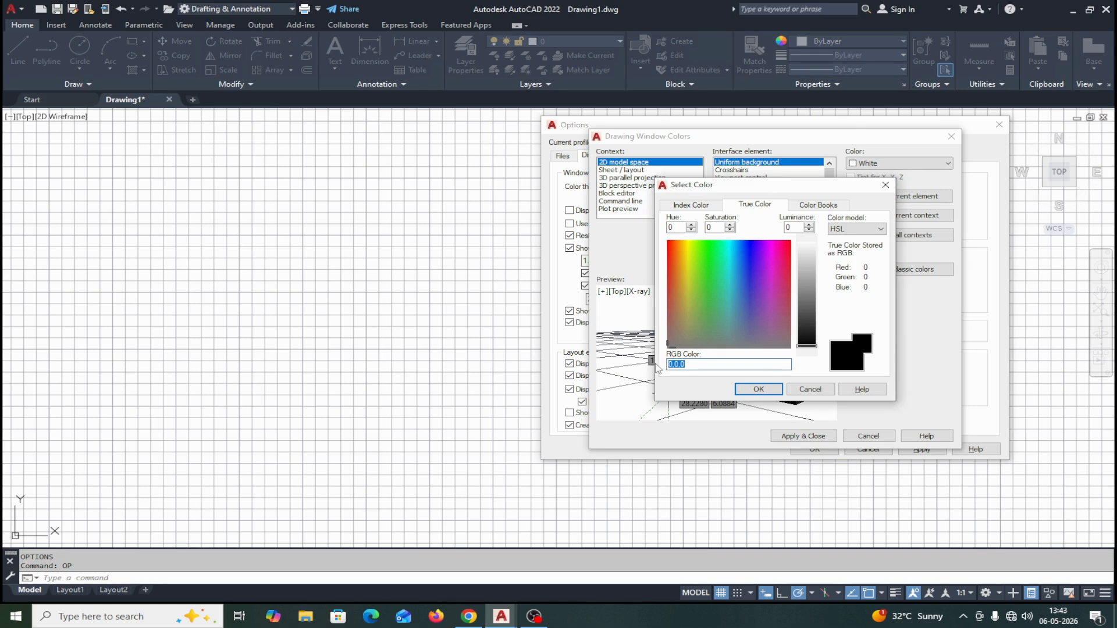
{"action": "type", "text": "33,40,48"}
{"action": "left_click", "coordinate": [753, 389]}
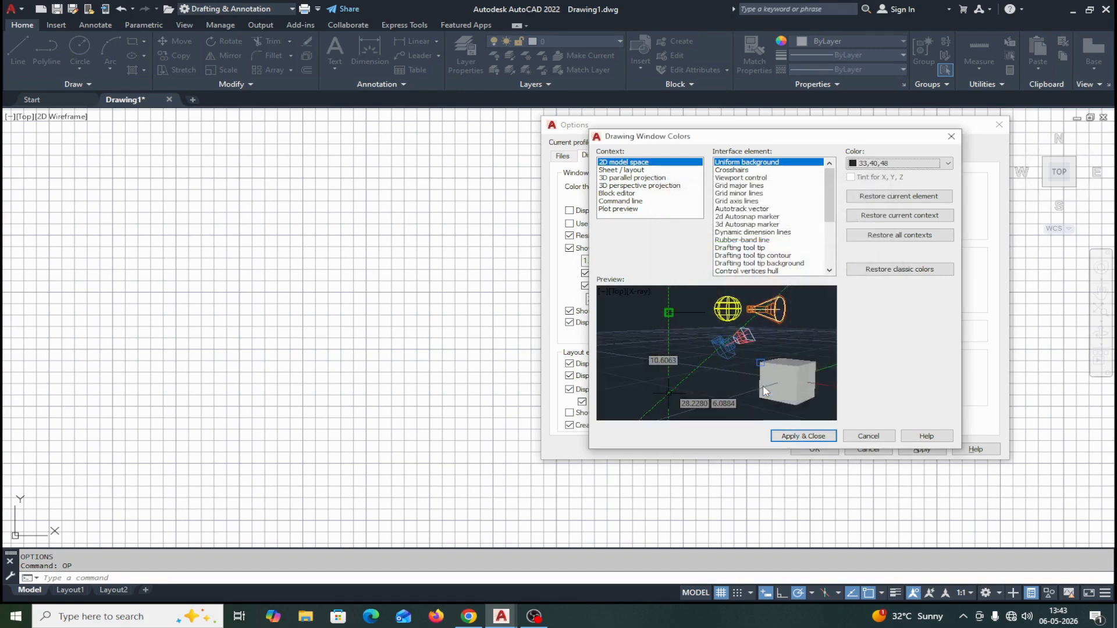
{"action": "left_click", "coordinate": [795, 438]}
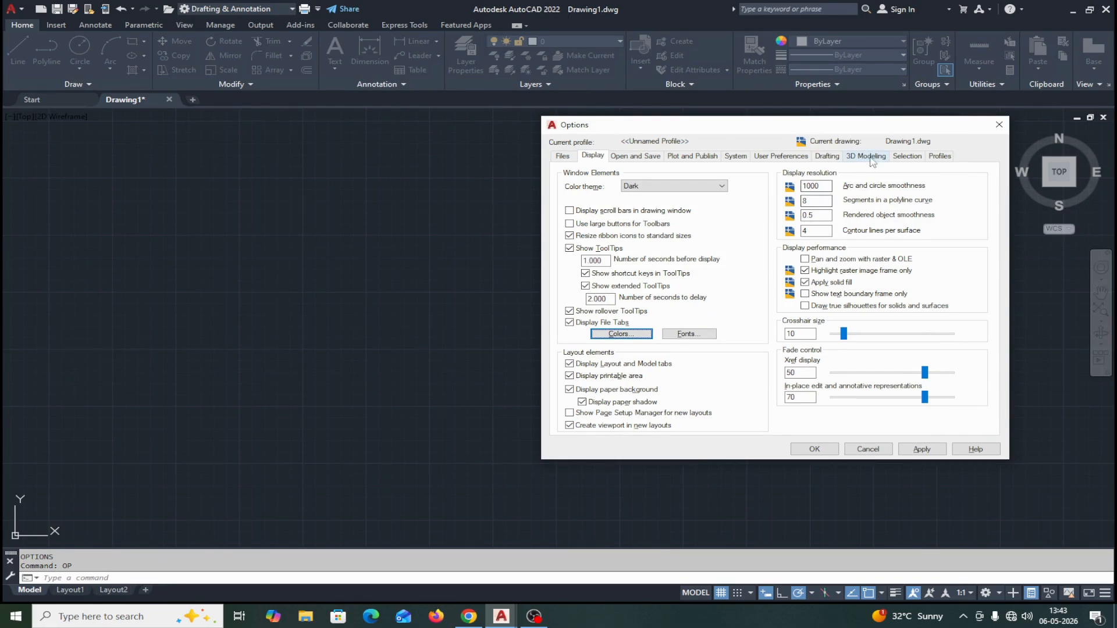
- Set the 2D model space crosshairs color to White and apply the change
{"action": "left_click", "coordinate": [621, 335]}
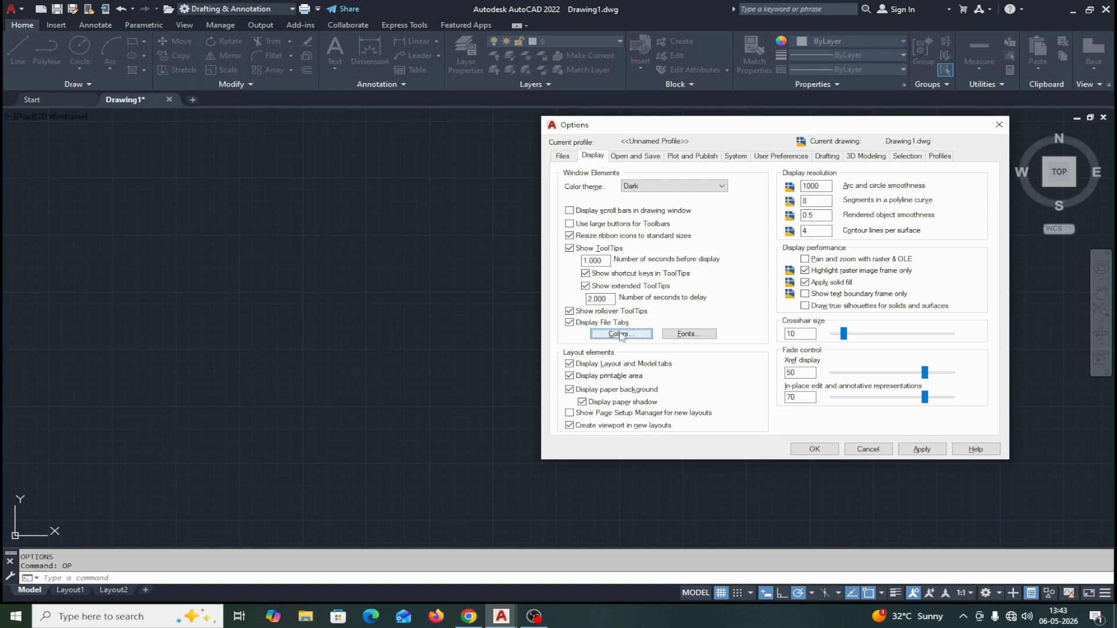
{"action": "left_click", "coordinate": [734, 169]}
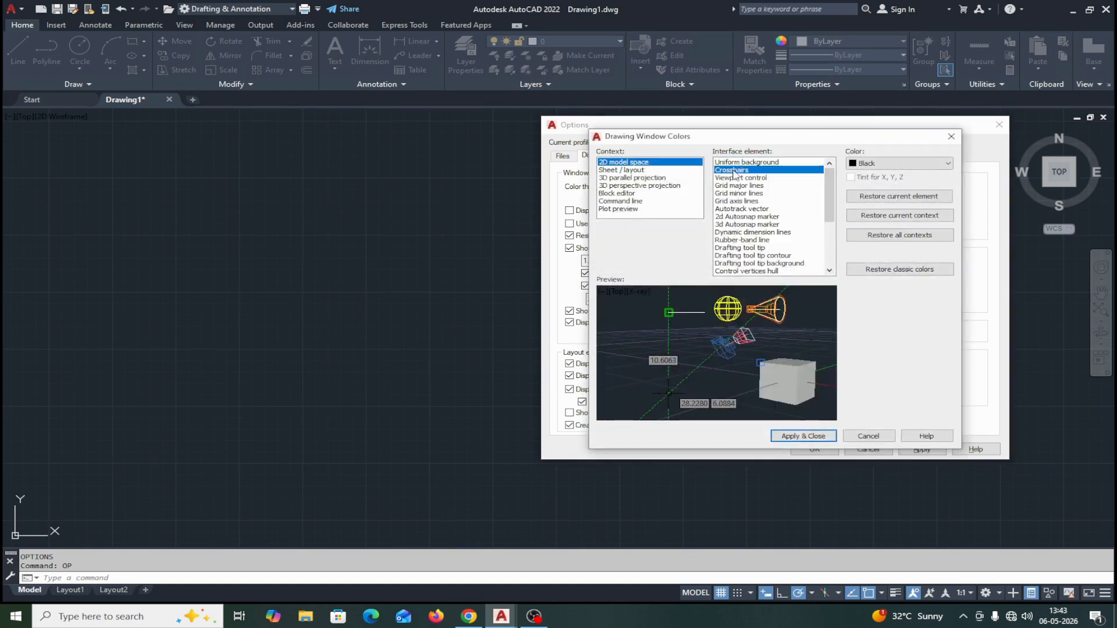
{"action": "left_click", "coordinate": [894, 164]}
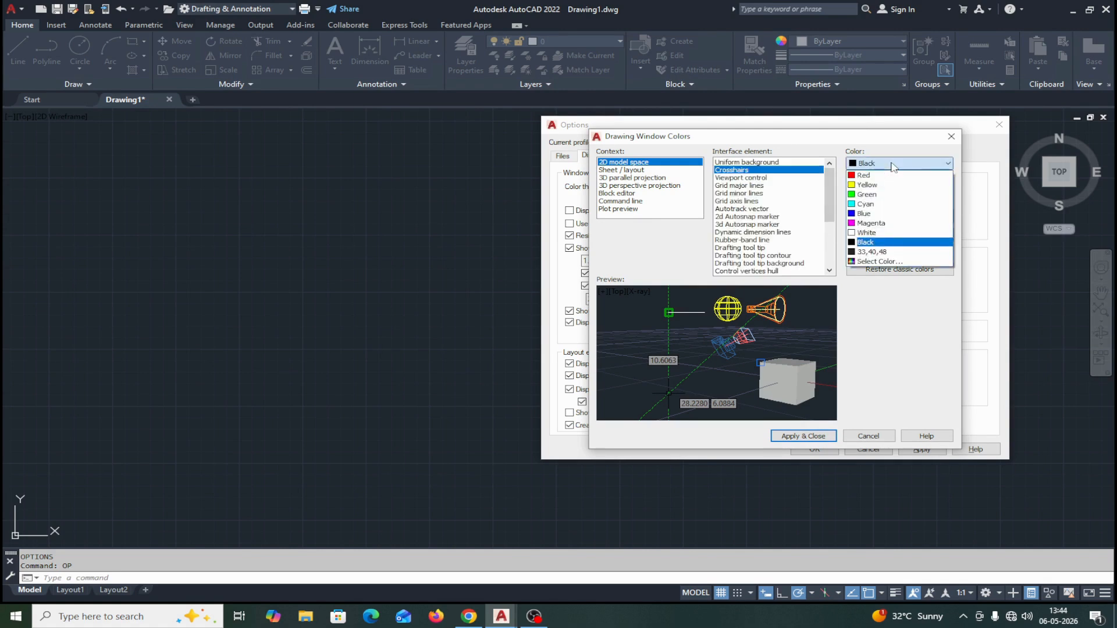
{"action": "left_click", "coordinate": [867, 232]}
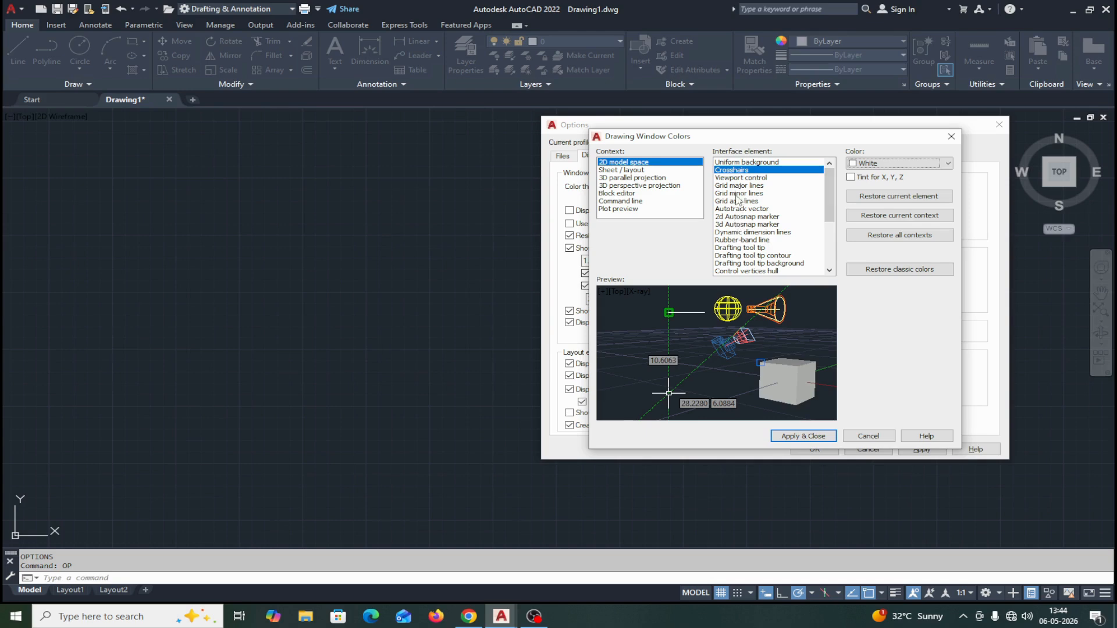
{"action": "left_click", "coordinate": [739, 178]}
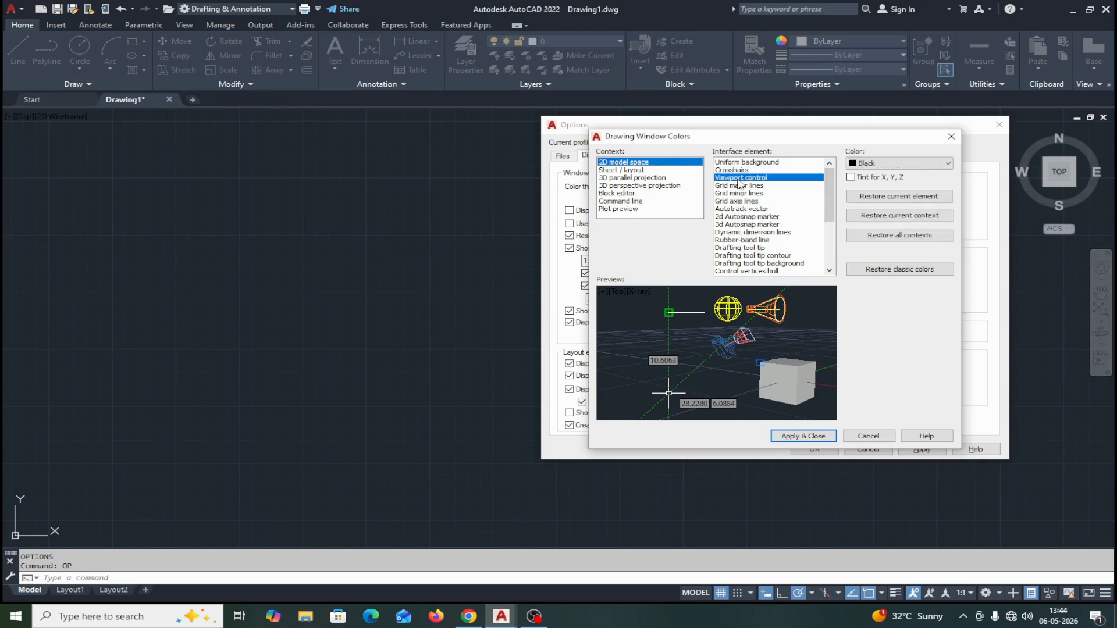
{"action": "left_click", "coordinate": [793, 437]}
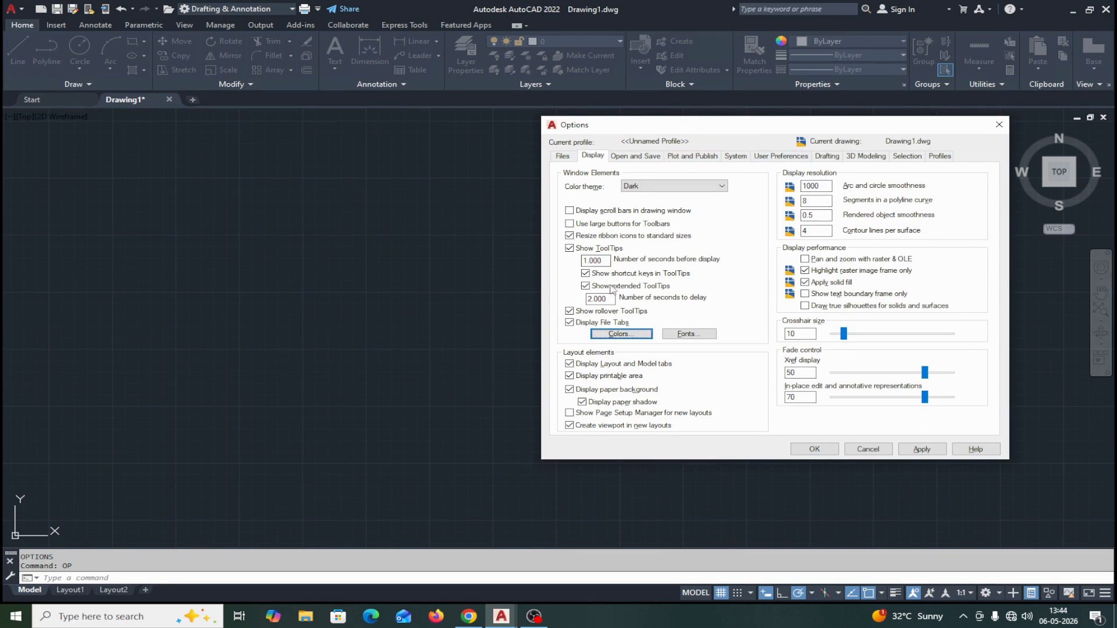
- Set the 2D model space viewport control color to White, apply the change and close the options
{"action": "left_click", "coordinate": [619, 333]}
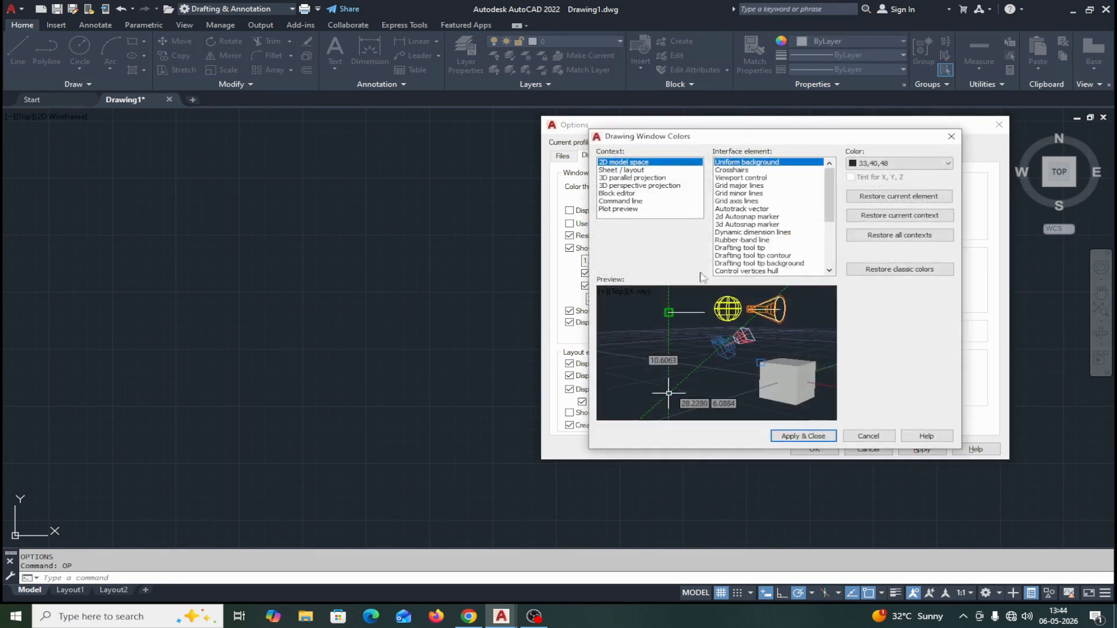
{"action": "left_click", "coordinate": [732, 170]}
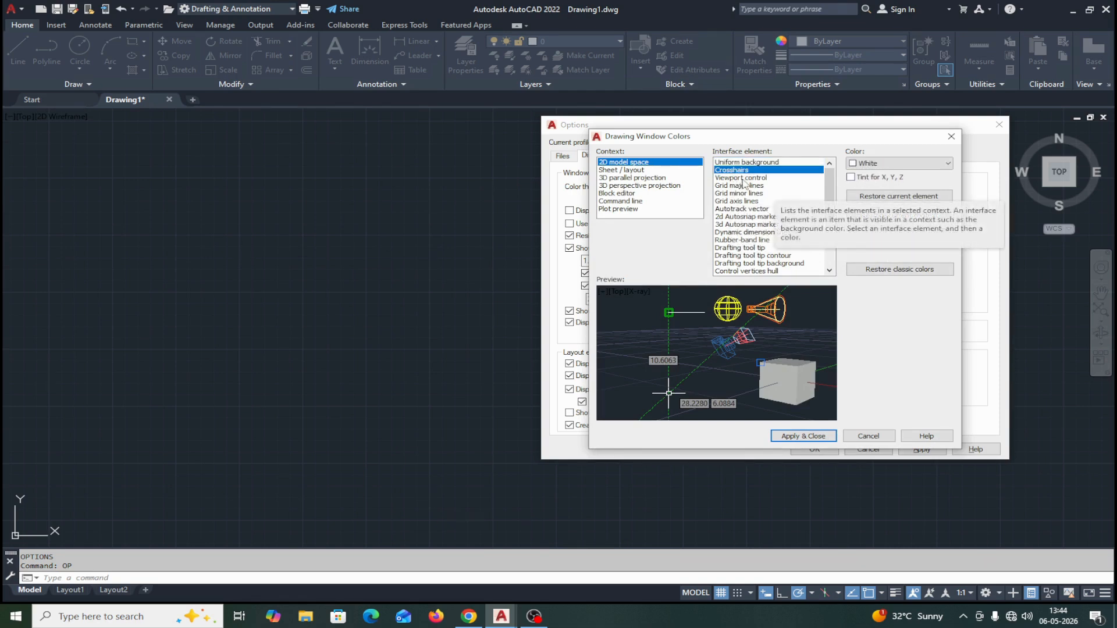
{"action": "left_click", "coordinate": [742, 178]}
{"action": "left_click", "coordinate": [948, 165]}
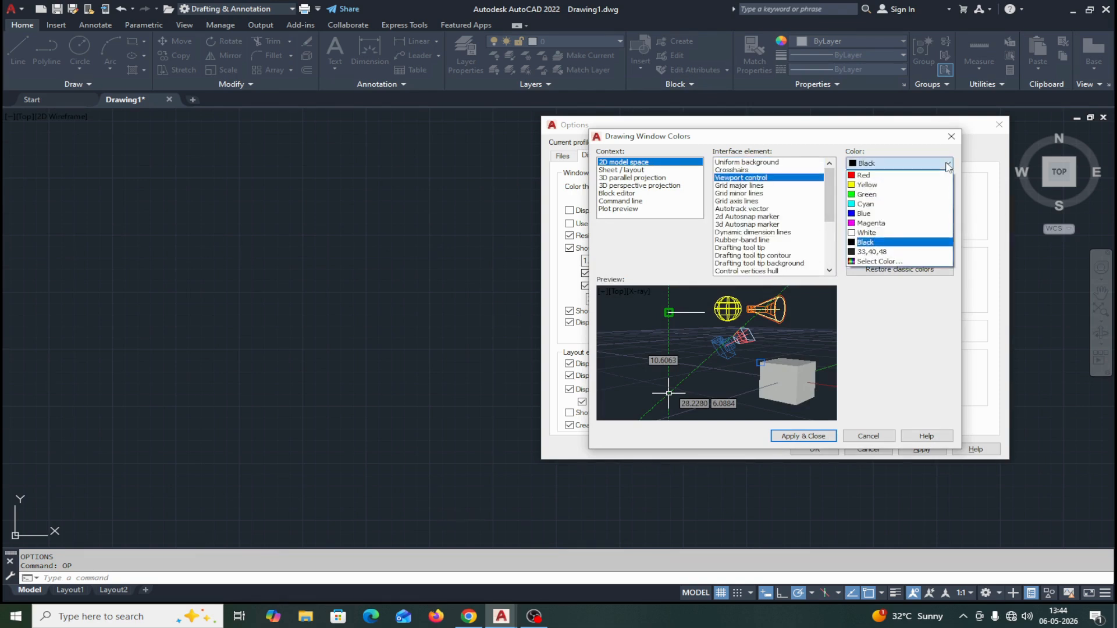
{"action": "left_click", "coordinate": [870, 232]}
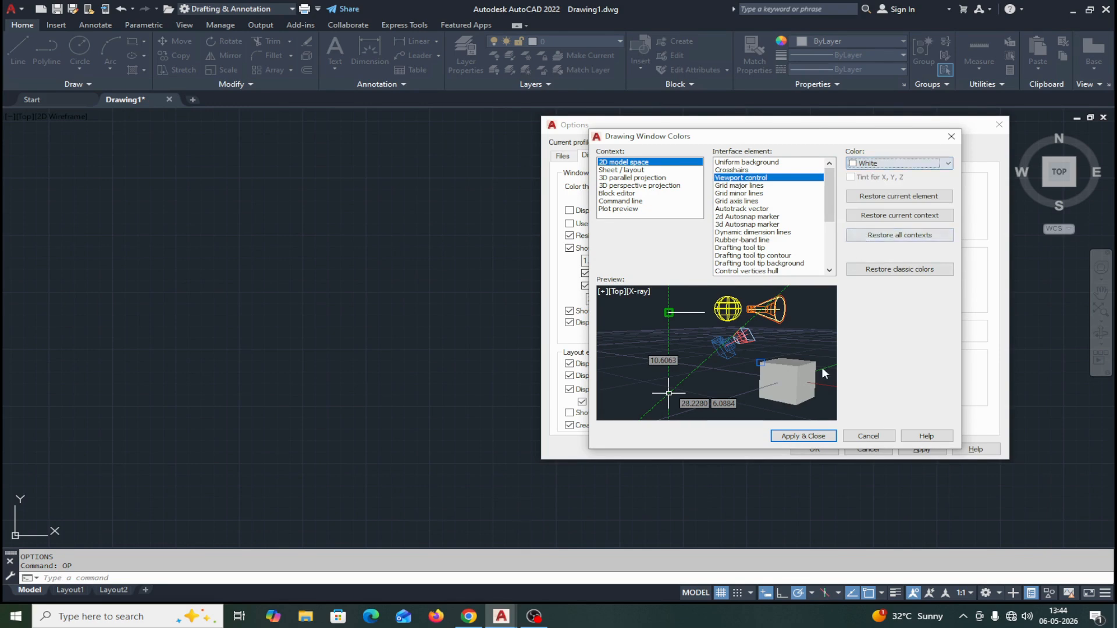
{"action": "left_click", "coordinate": [804, 436]}
{"action": "left_click", "coordinate": [812, 448]}
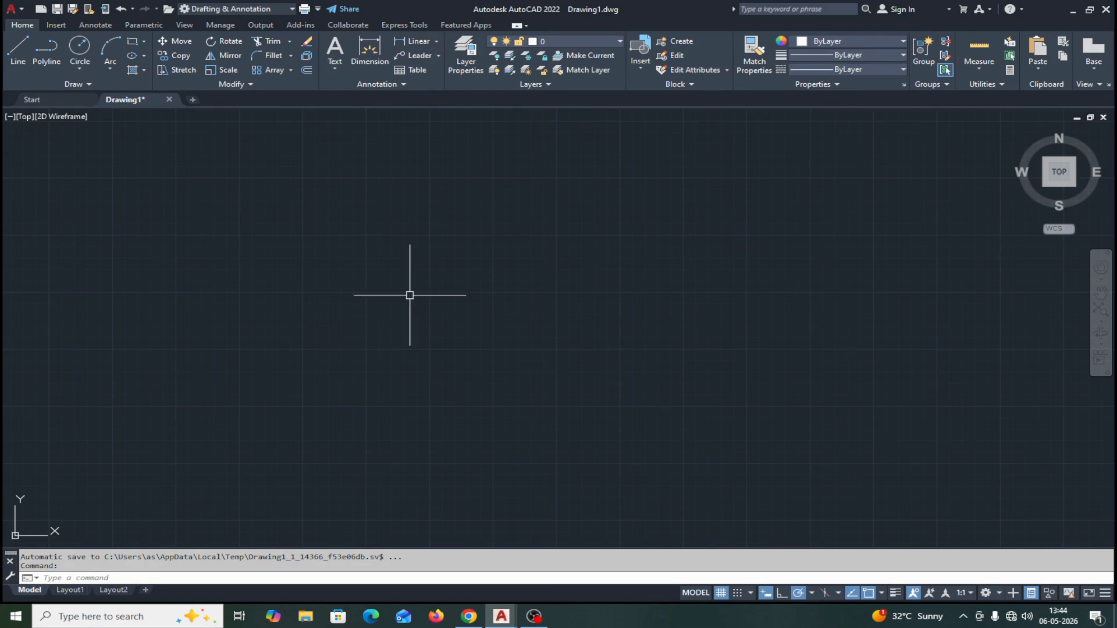
- Switch the interface color theme to Light in the display options and accept the change
{"action": "type", "text": "P"}
{"action": "key", "text": "Return"}
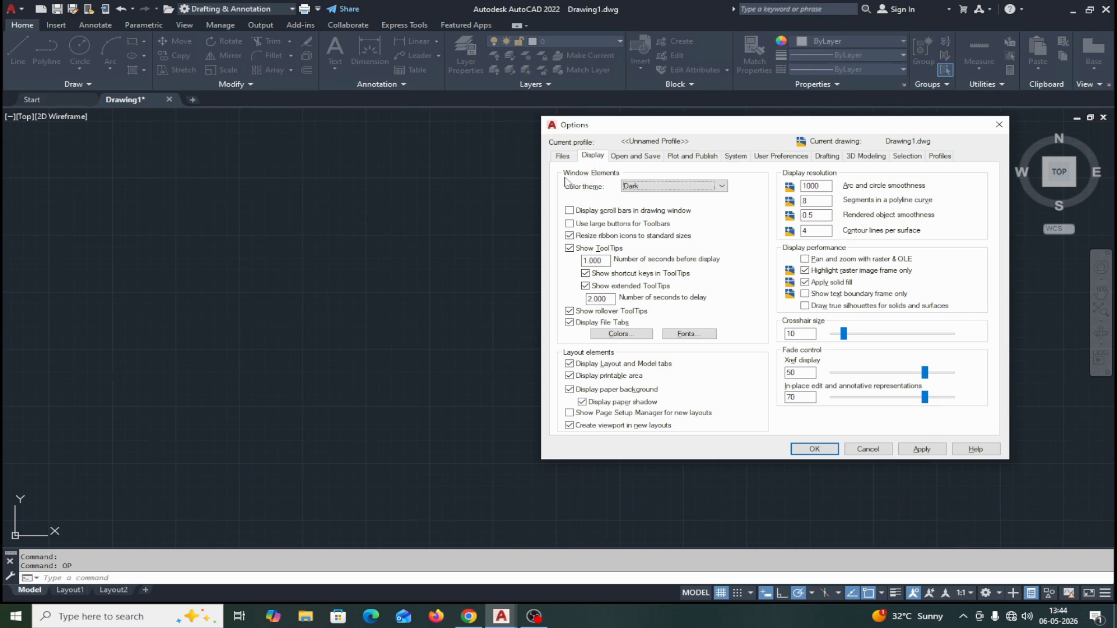
{"action": "left_click", "coordinate": [726, 189]}
{"action": "left_click", "coordinate": [646, 205]}
{"action": "left_click", "coordinate": [815, 449]}
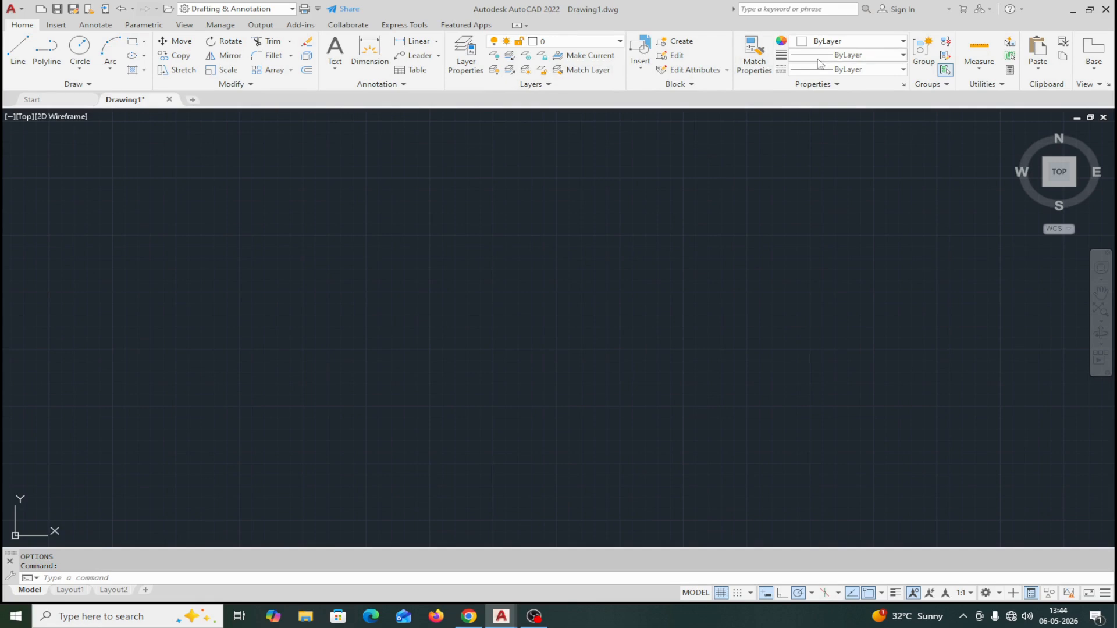
- Switch the interface color theme back to Dark in the display options and accept the change
{"action": "type", "text": "O"}
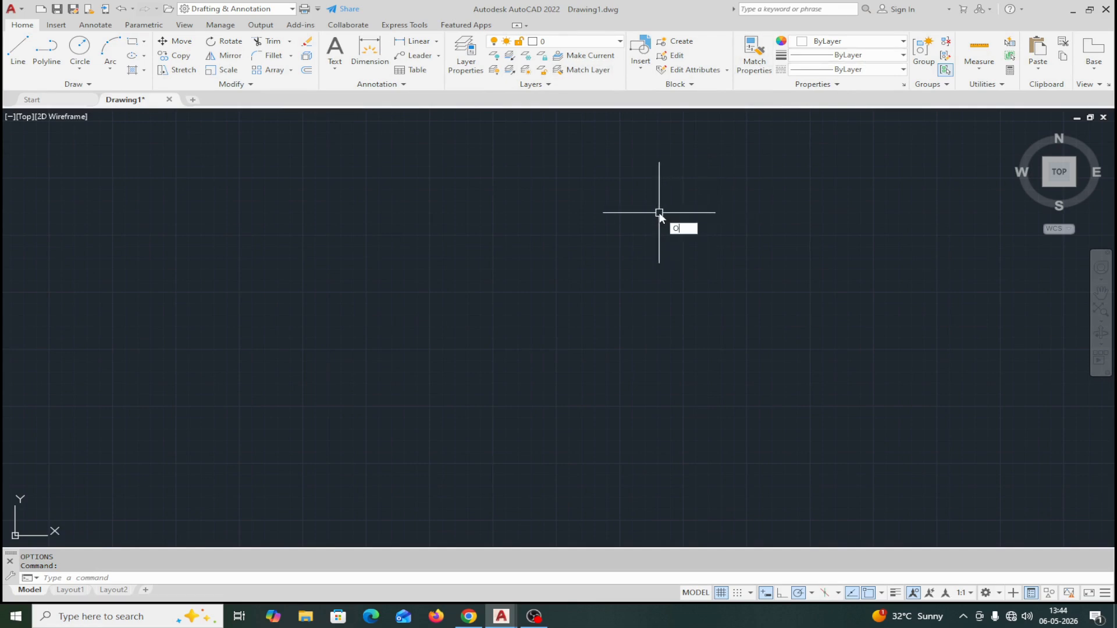
{"action": "type", "text": "P"}
{"action": "key", "text": "Return"}
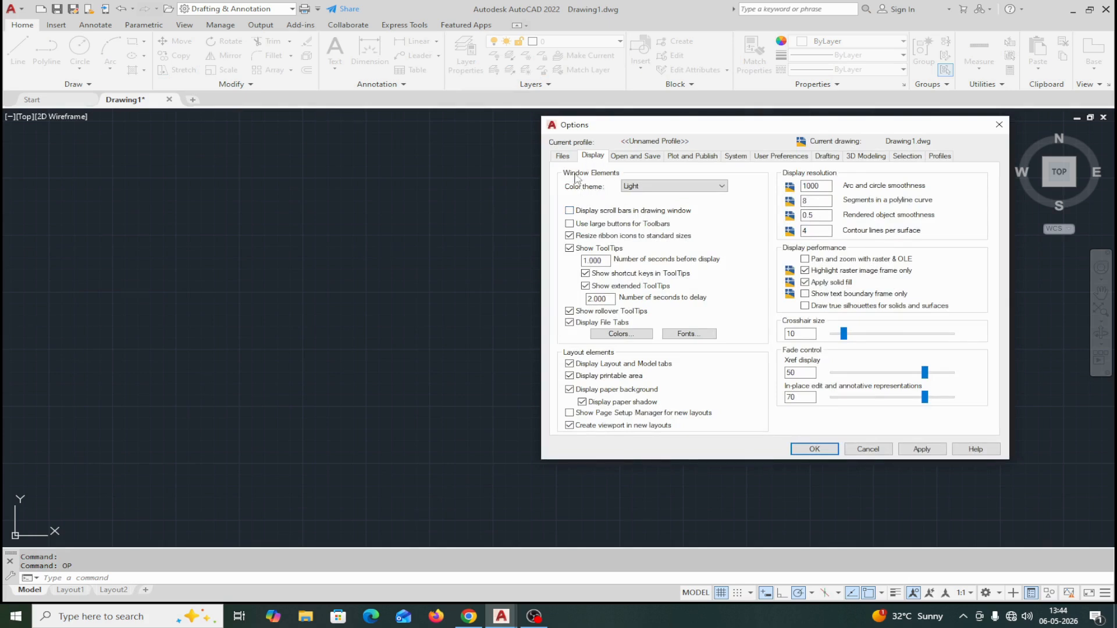
{"action": "left_click", "coordinate": [723, 187]}
{"action": "left_click", "coordinate": [649, 204]}
{"action": "left_click", "coordinate": [809, 449]}
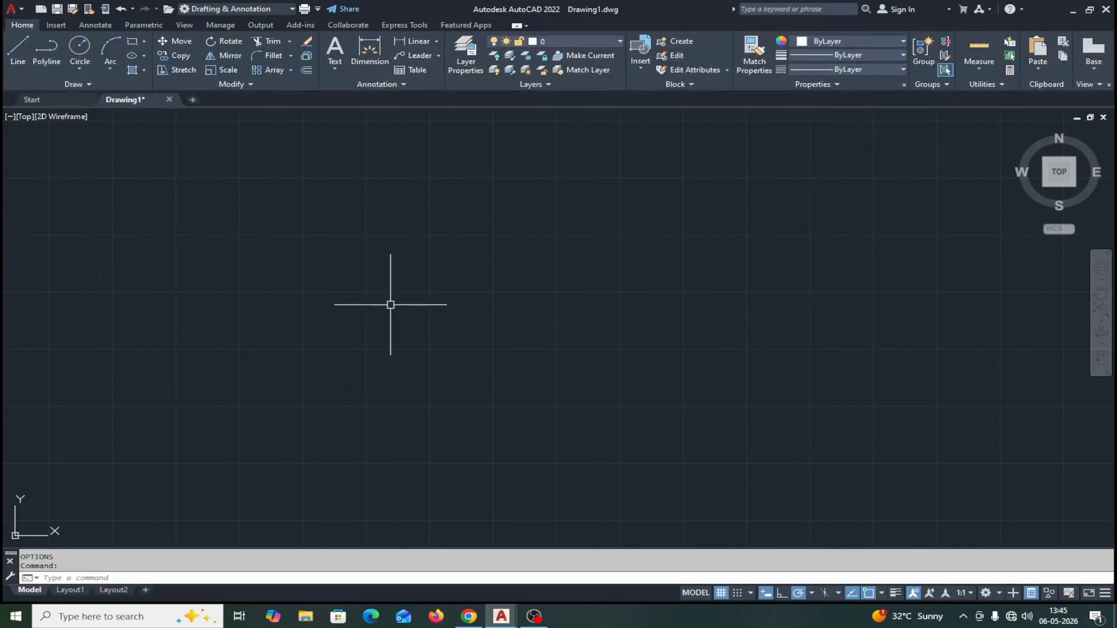
- Set the 2D model space uniform background color to Cyan, apply the change and close the options
{"action": "type", "text": "OP"}
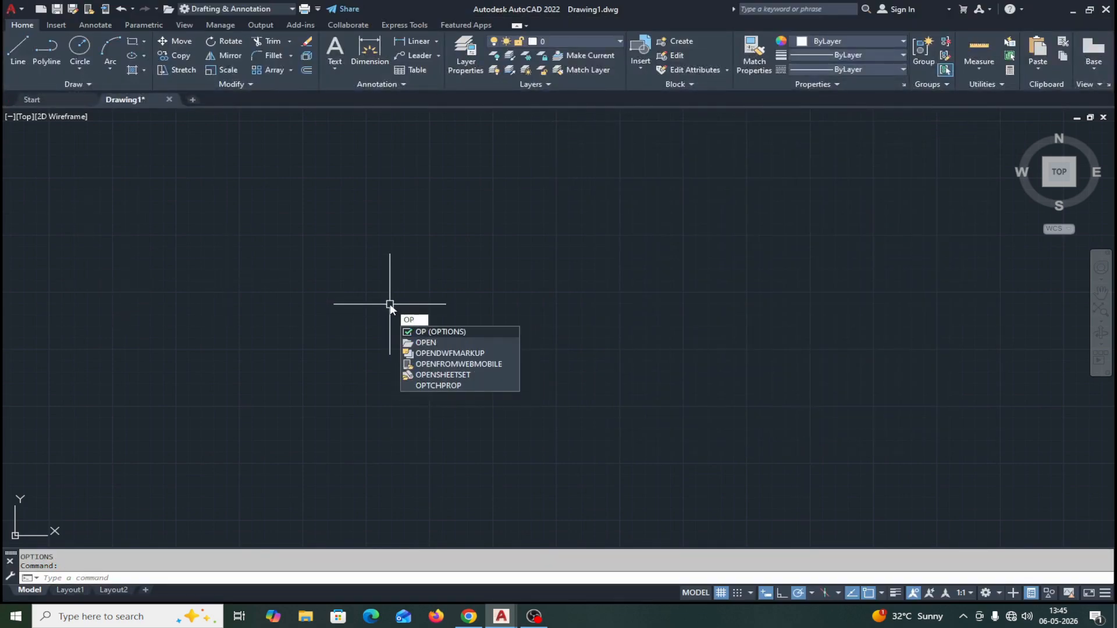
{"action": "key", "text": "Return"}
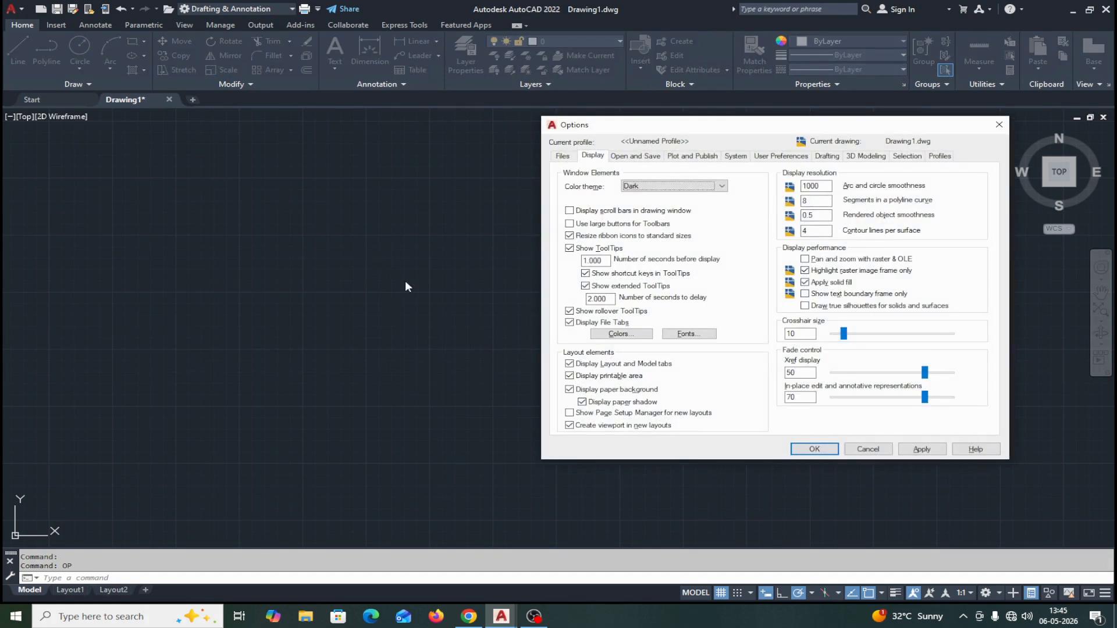
{"action": "left_click", "coordinate": [619, 334]}
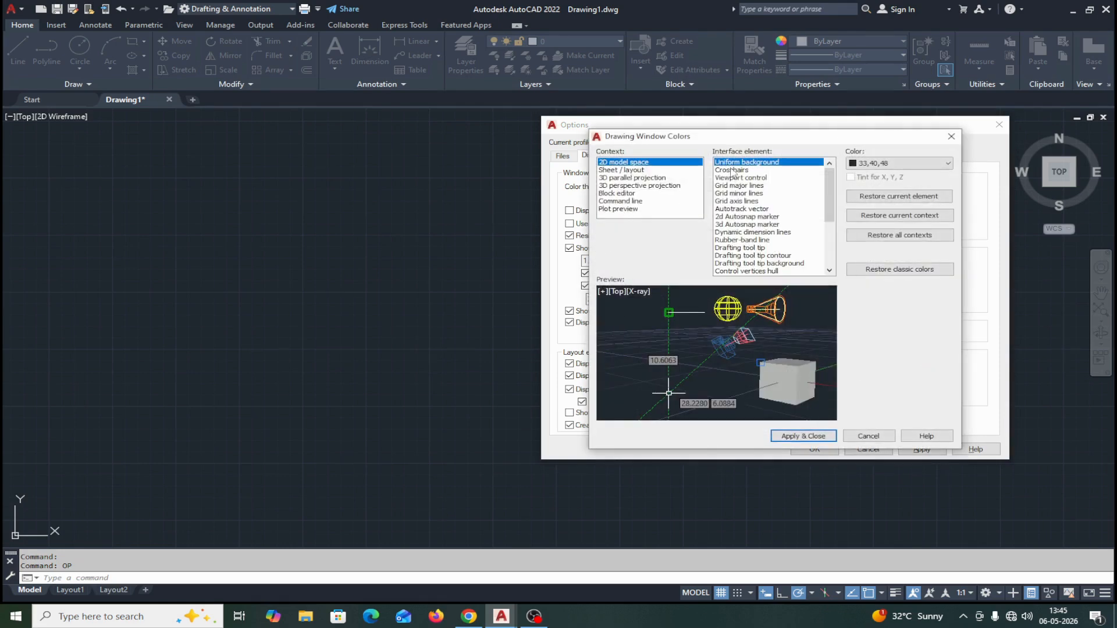
{"action": "left_click", "coordinate": [949, 164]}
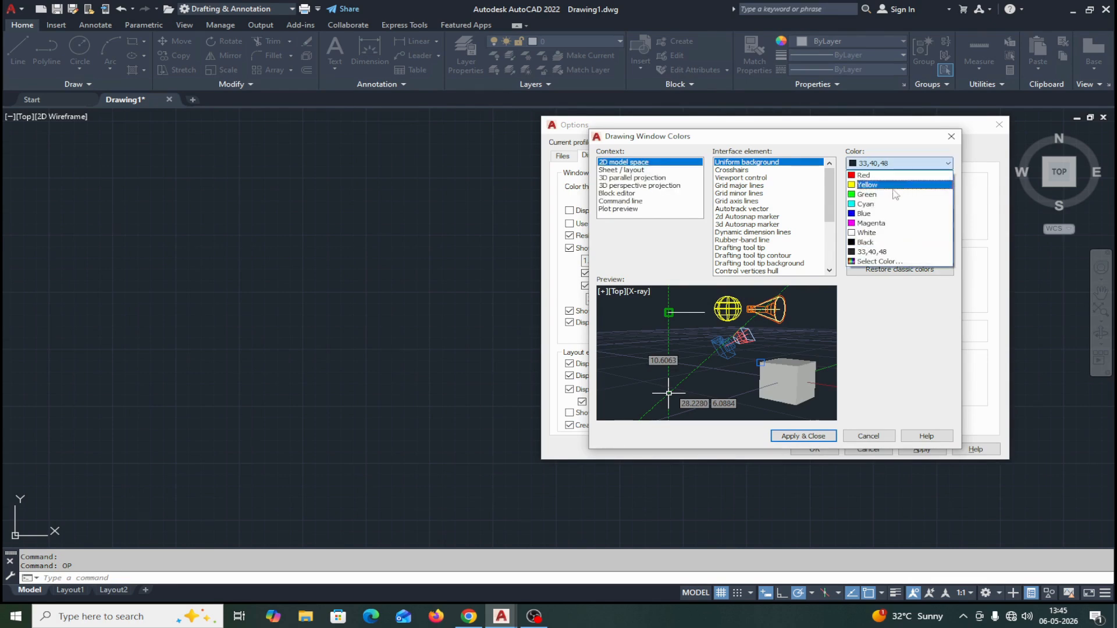
{"action": "left_click", "coordinate": [867, 204]}
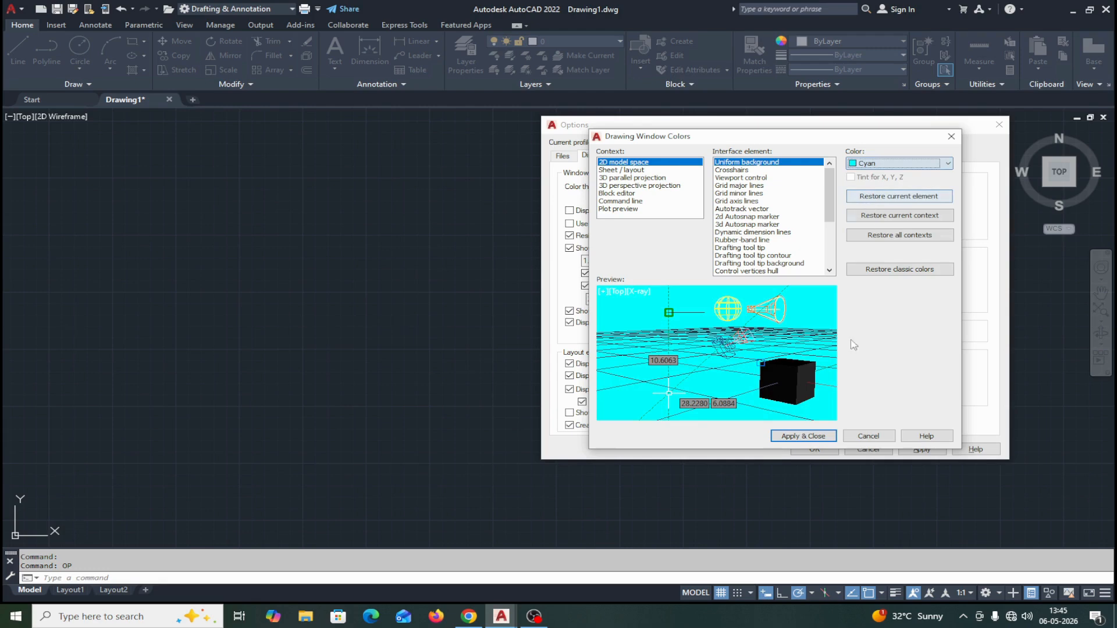
{"action": "left_click", "coordinate": [800, 436]}
{"action": "left_click", "coordinate": [811, 447]}
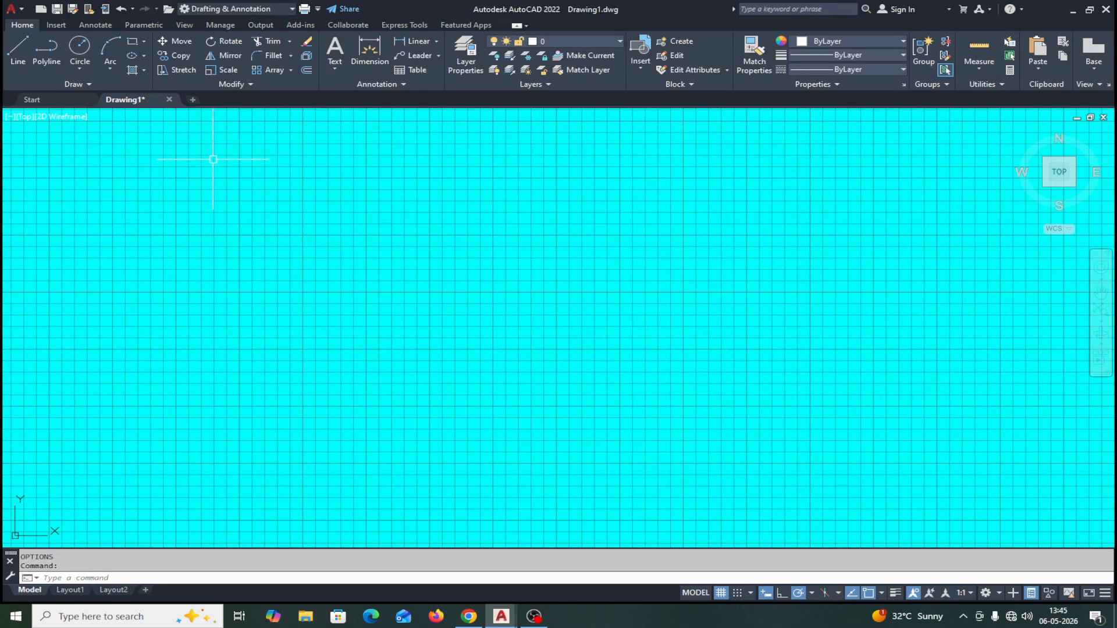
- Set the 2D model space uniform background to true color RGB 33,40,48, apply the change and close the options
{"action": "type", "text": "OP"}
{"action": "key", "text": "Return"}
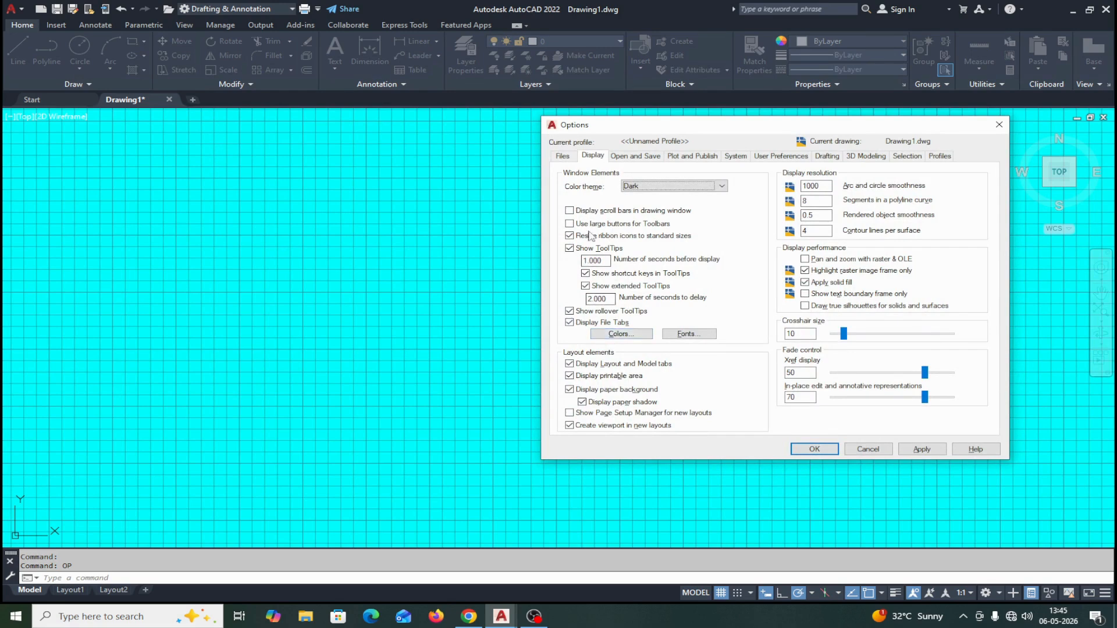
{"action": "left_click", "coordinate": [618, 335]}
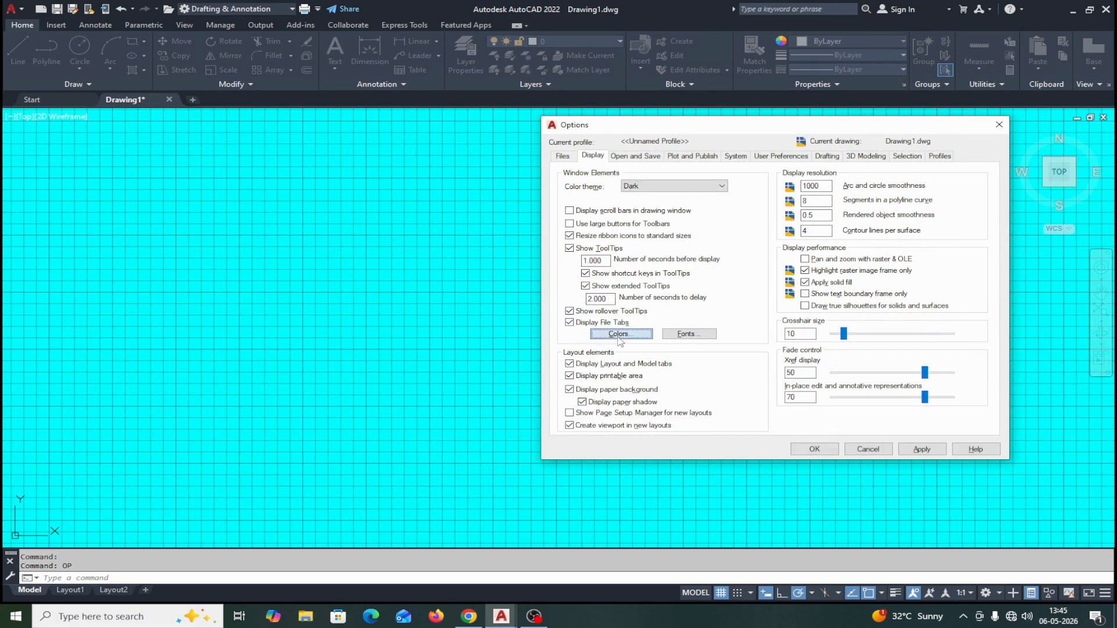
{"action": "left_click", "coordinate": [896, 164]}
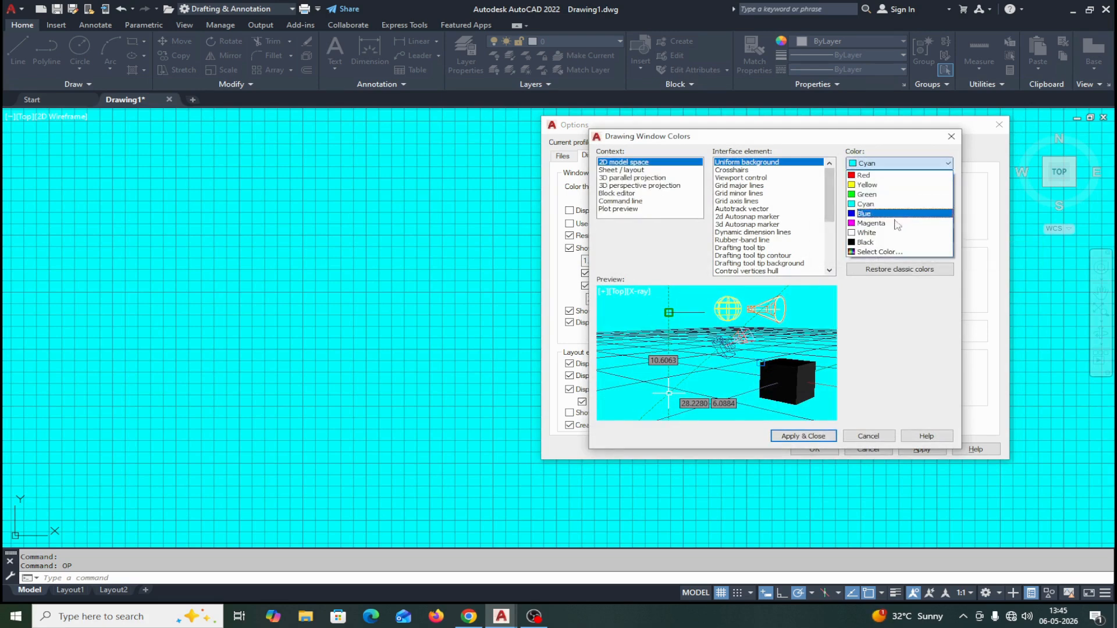
{"action": "left_click", "coordinate": [890, 252]}
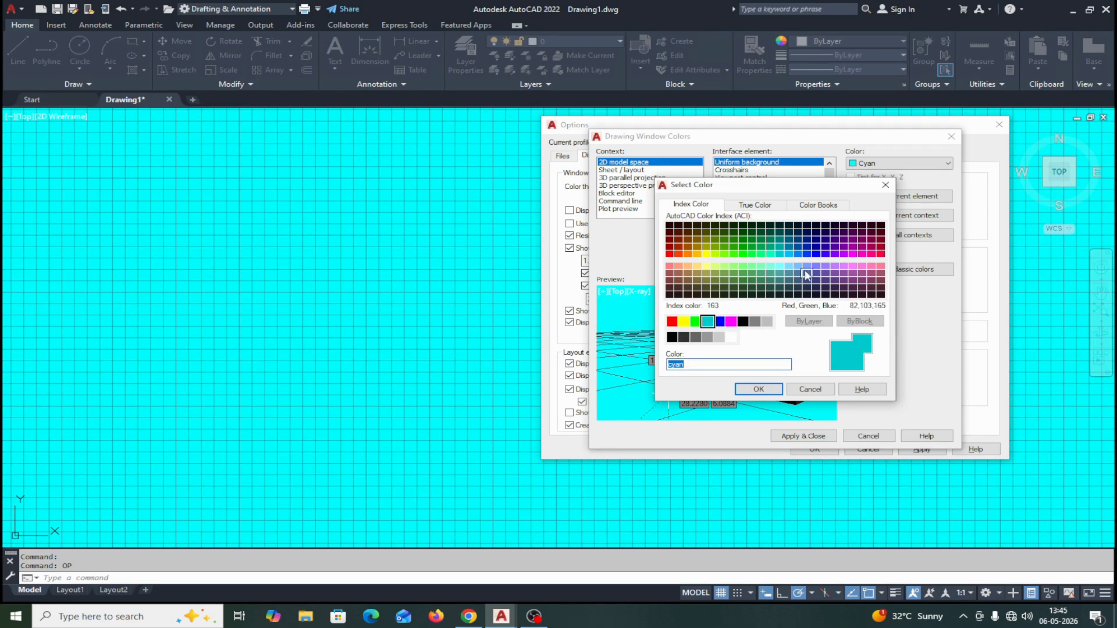
{"action": "left_click", "coordinate": [760, 209]}
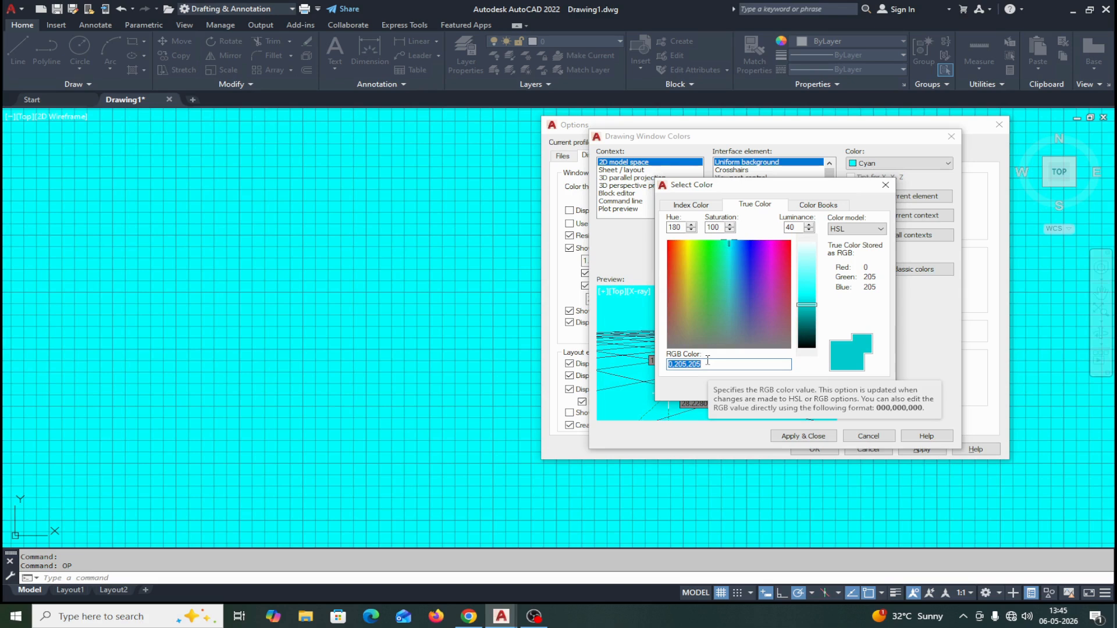
{"action": "type", "text": "33,40,48"}
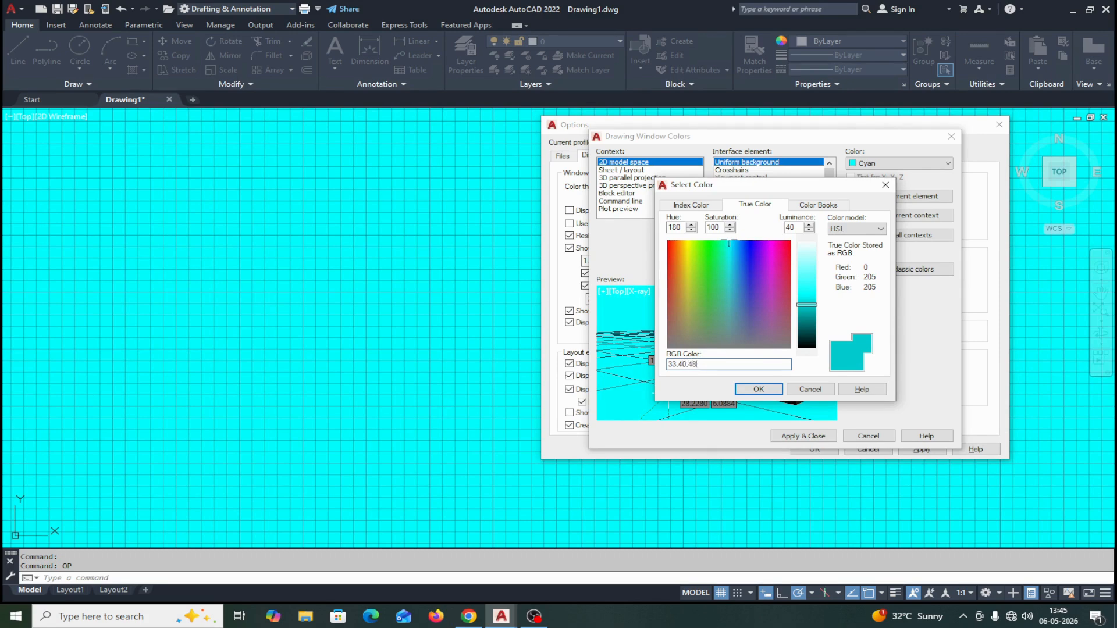
{"action": "left_click", "coordinate": [761, 386]}
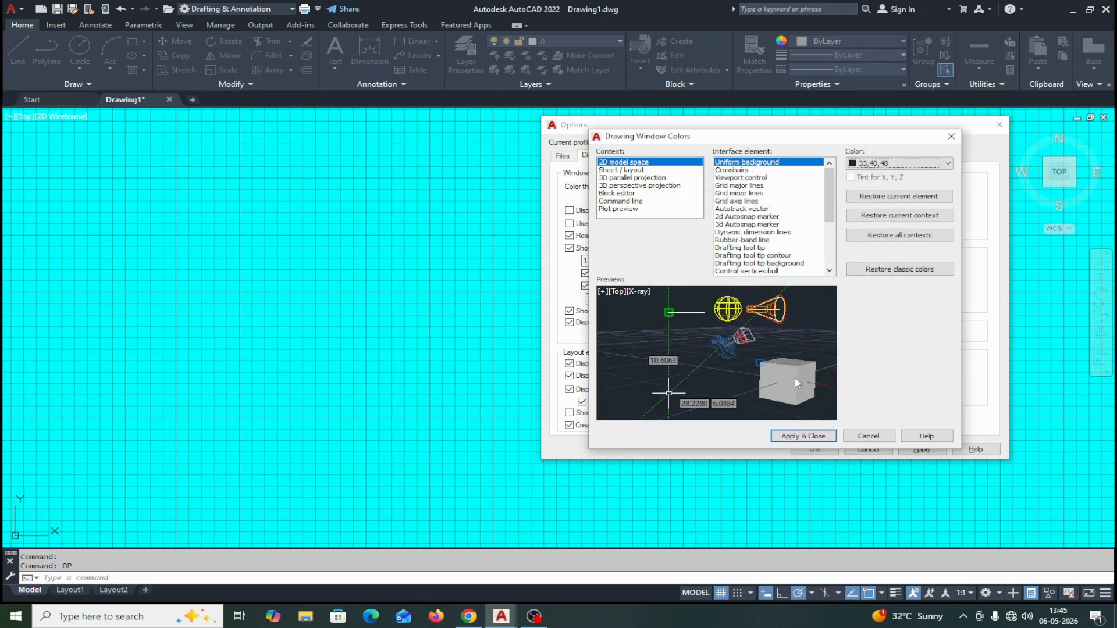
{"action": "left_click", "coordinate": [803, 436]}
{"action": "left_click", "coordinate": [817, 449]}
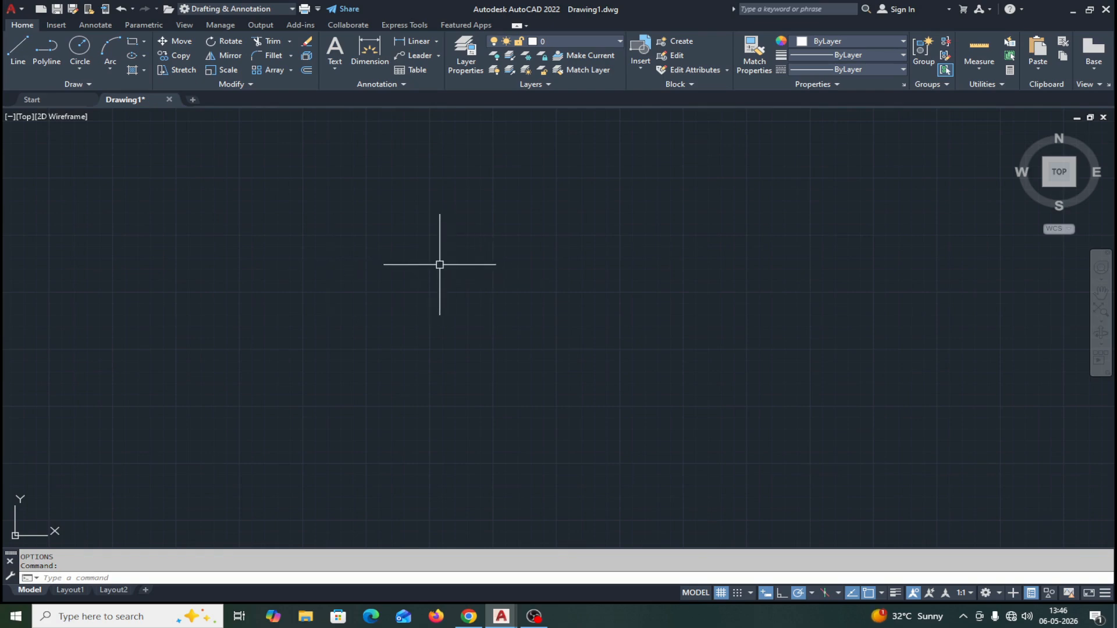
- Enlarge the pickbox size to about two thirds of its range in the selection options and accept the change
{"action": "key", "text": "Return"}
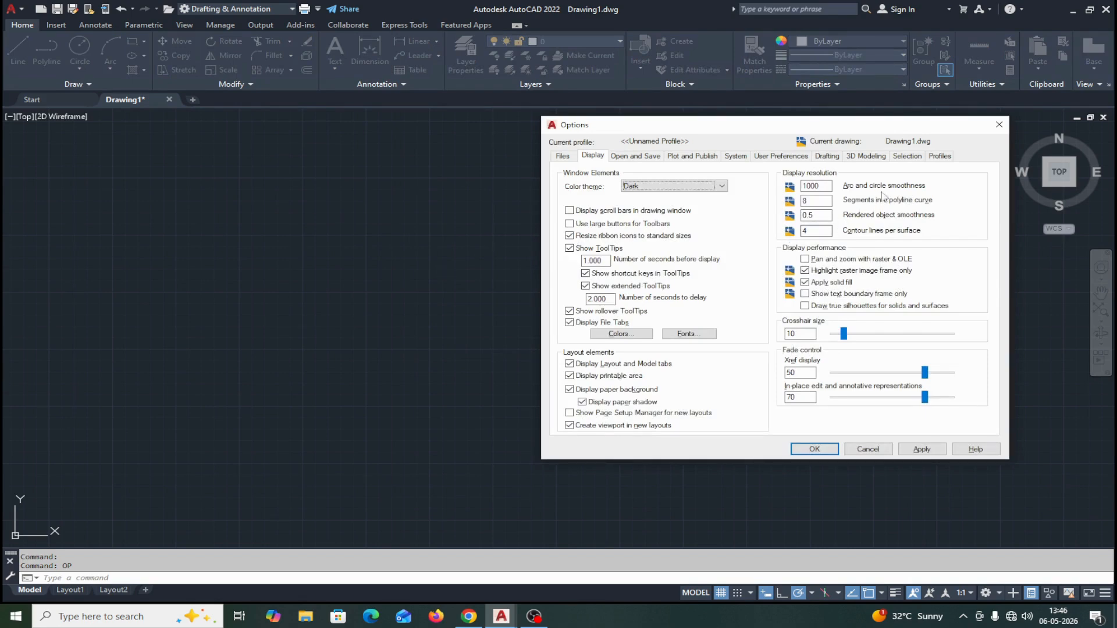
{"action": "left_click", "coordinate": [906, 157]}
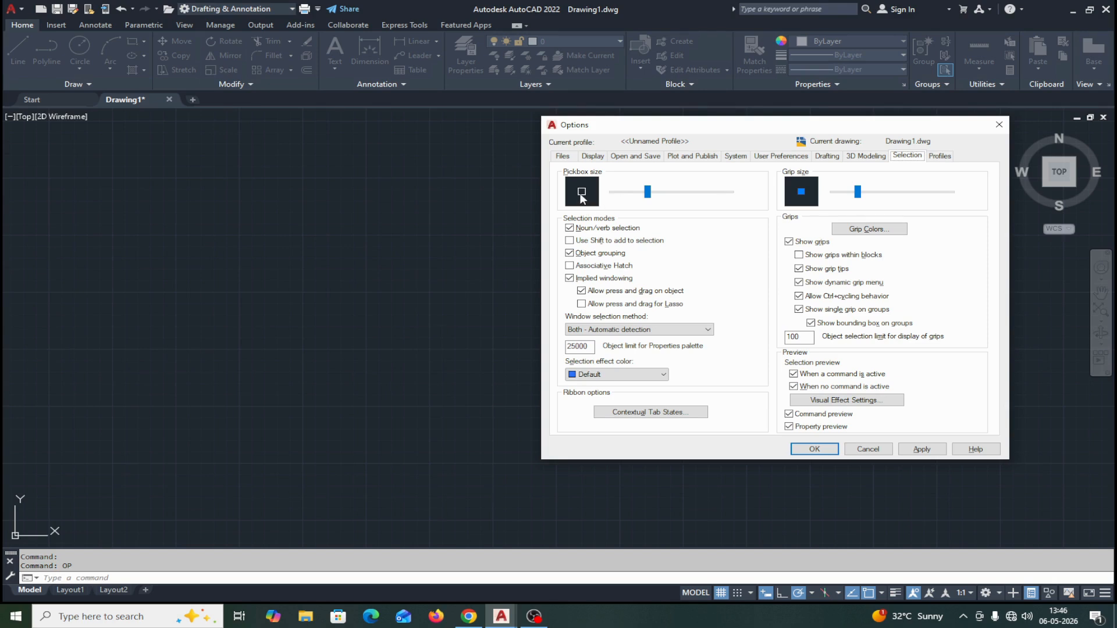
{"action": "left_click_drag", "start_coordinate": [648, 194], "coordinate": [695, 193]}
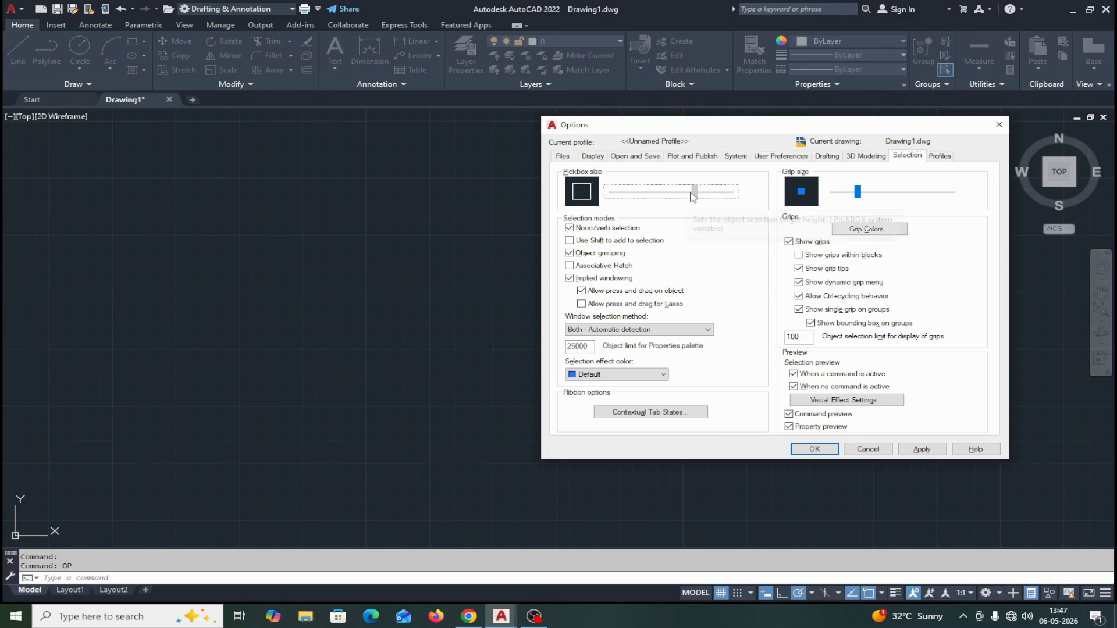
{"action": "left_click", "coordinate": [814, 450]}
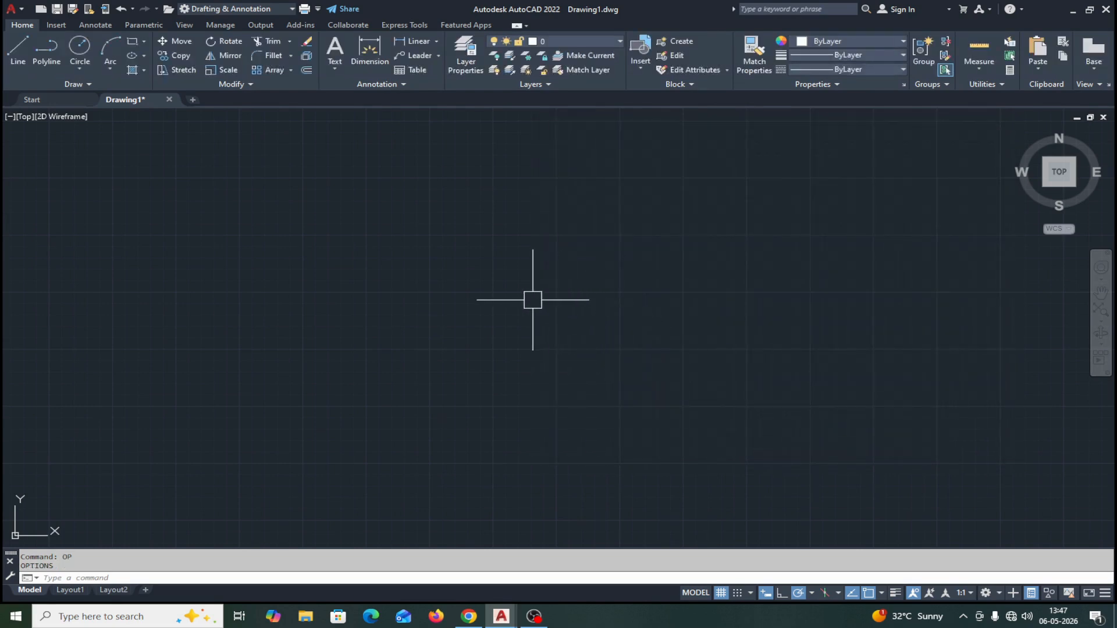
- Reduce the pickbox size to about a third of its range in the selection options and accept the change
{"action": "type", "text": "O"}
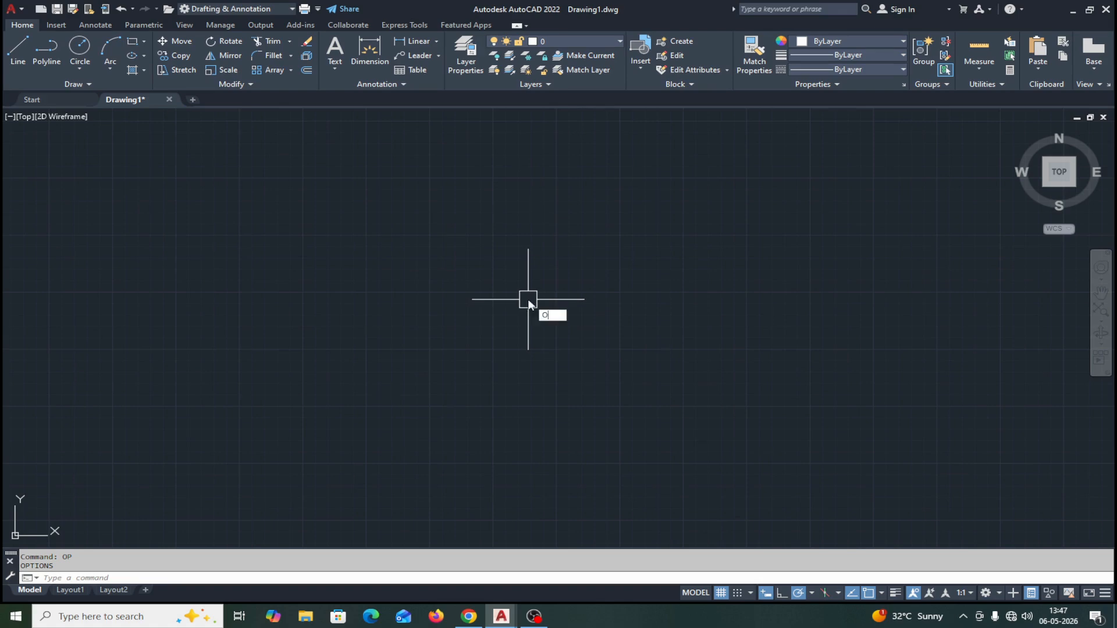
{"action": "type", "text": "P"}
{"action": "key", "text": "Return"}
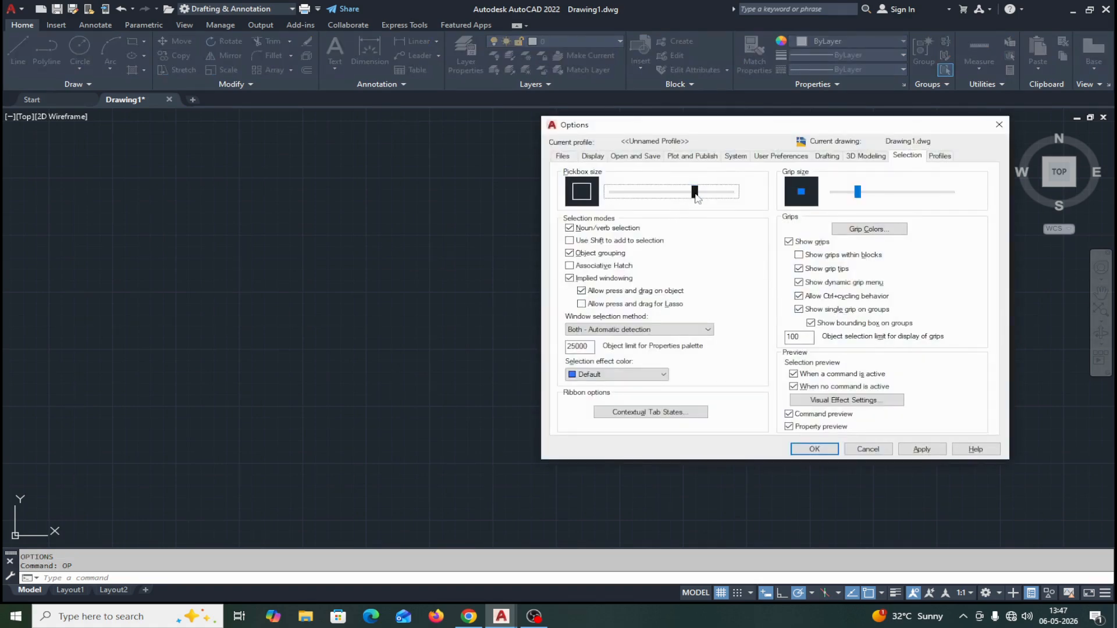
{"action": "left_click_drag", "start_coordinate": [695, 192], "coordinate": [649, 196]}
{"action": "left_click", "coordinate": [812, 448]}
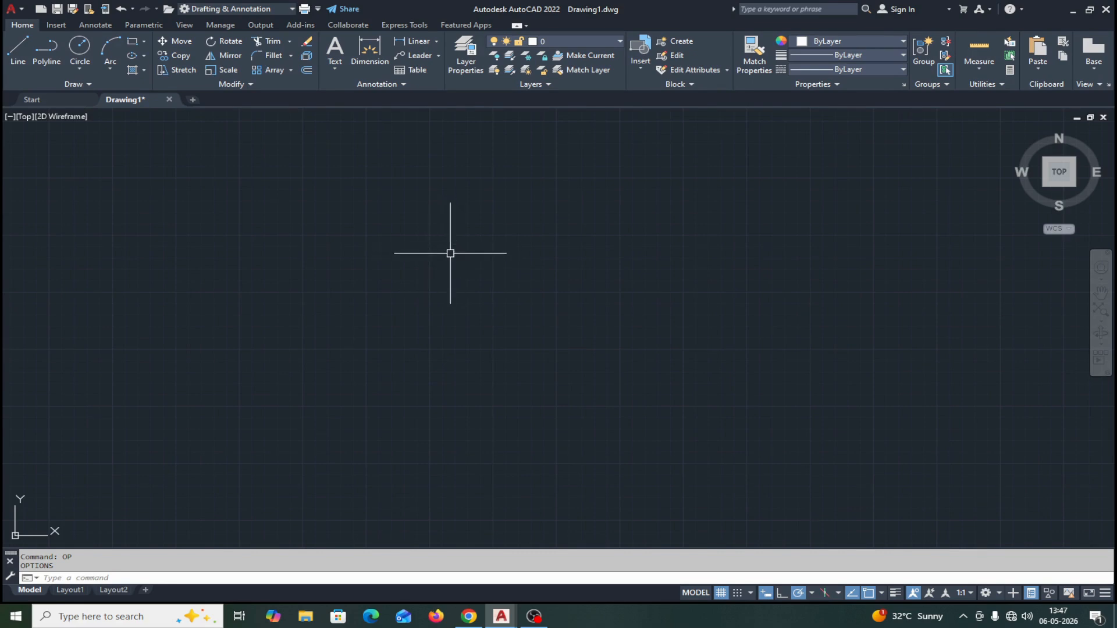
- Increase the crosshair size to 39 in the display options and accept the change
{"action": "type", "text": "OP"}
{"action": "key", "text": "Return"}
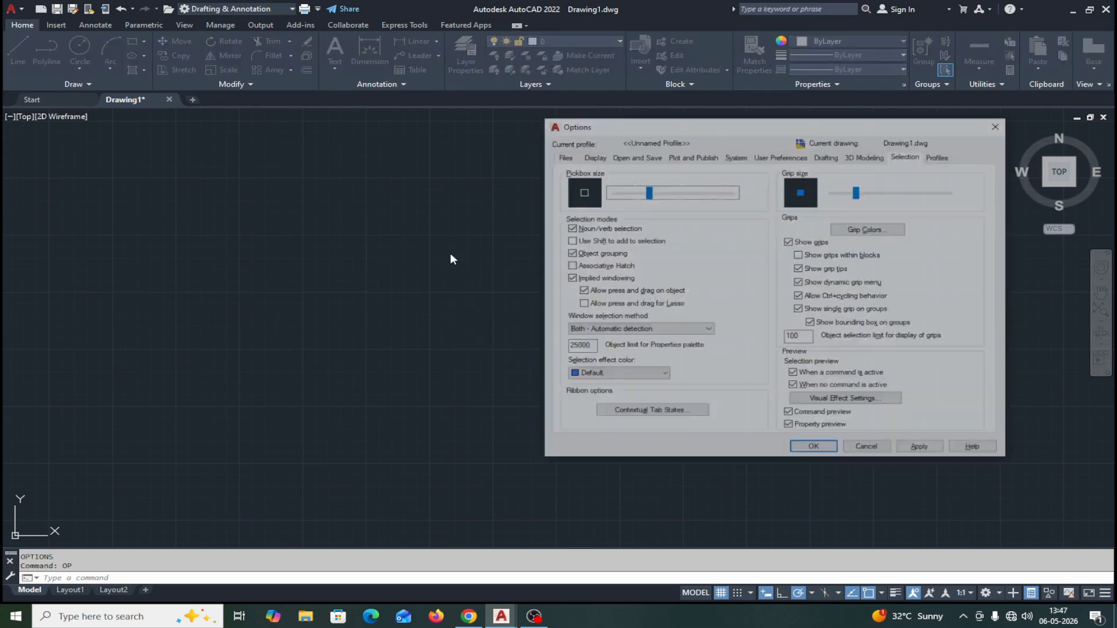
{"action": "left_click", "coordinate": [593, 156]}
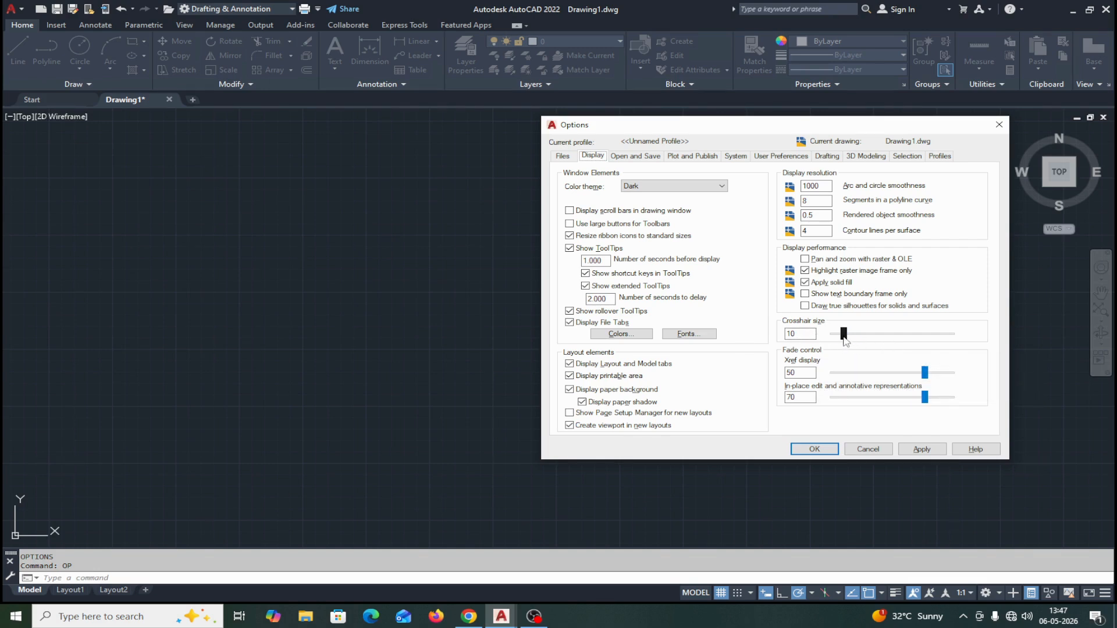
{"action": "left_click_drag", "start_coordinate": [843, 336], "coordinate": [879, 339]}
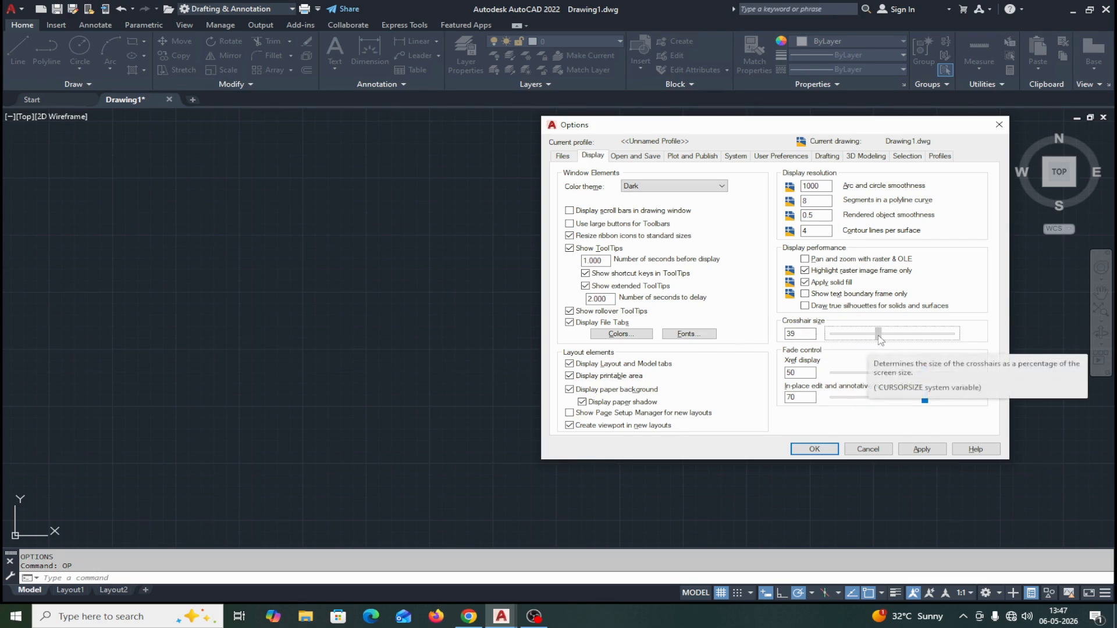
{"action": "left_click", "coordinate": [815, 449]}
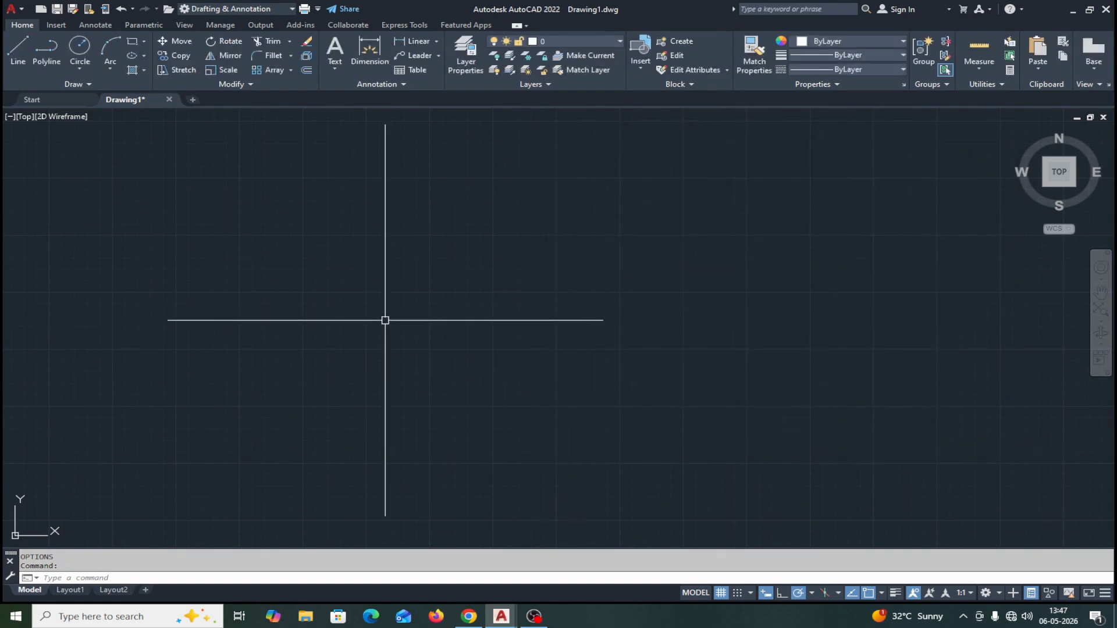
- Reduce the crosshair size to 12 in the display options and accept the change
{"action": "type", "text": "OP"}
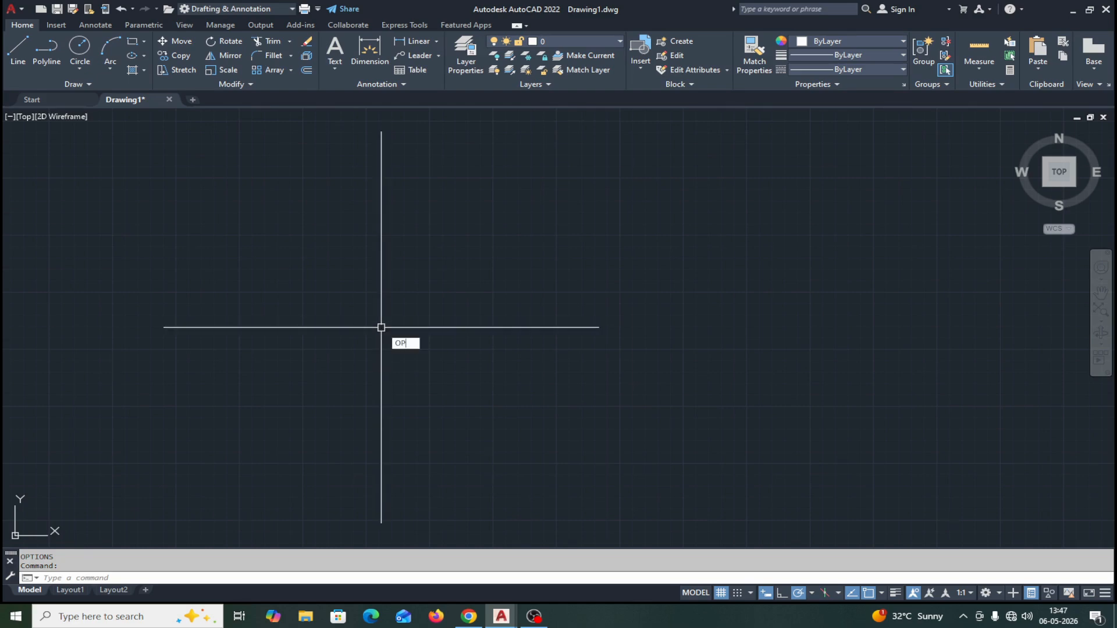
{"action": "key", "text": "Return"}
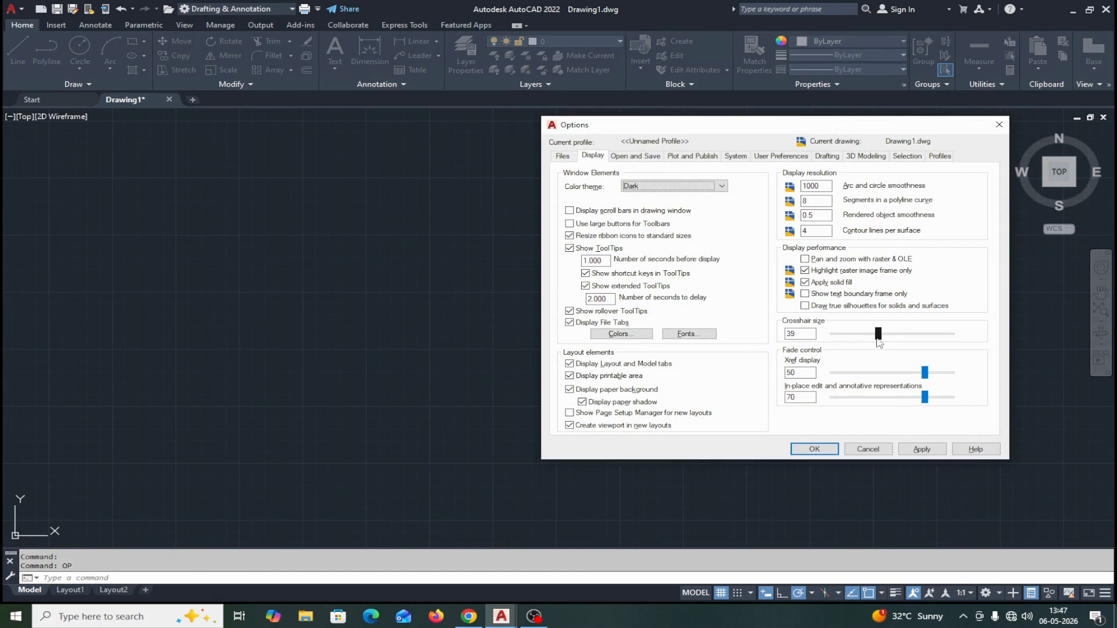
{"action": "left_click_drag", "start_coordinate": [879, 336], "coordinate": [847, 342]}
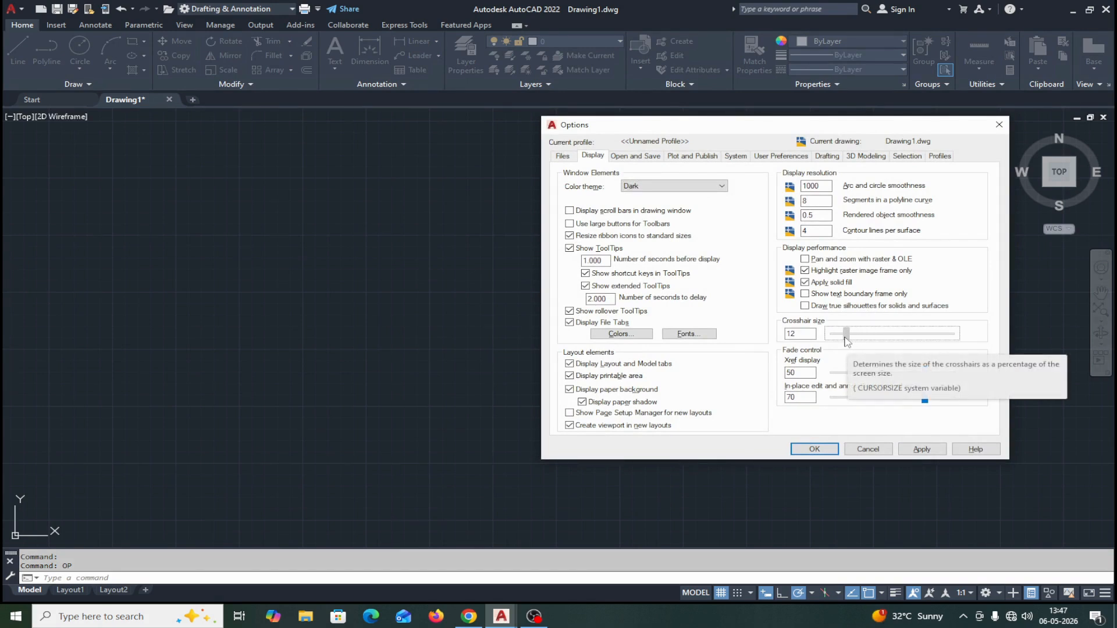
{"action": "left_click", "coordinate": [816, 449]}
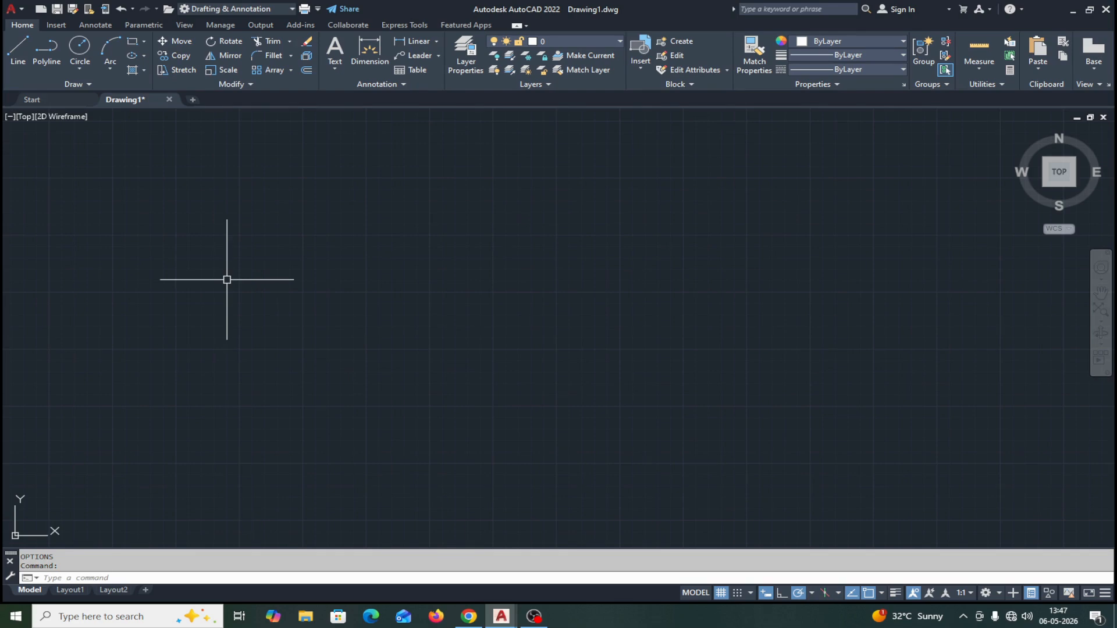
- Increase the AutoSnap marker size and slightly enlarge the aperture size in the drafting options, and accept the changes
{"action": "type", "text": "OP"}
{"action": "key", "text": "Return"}
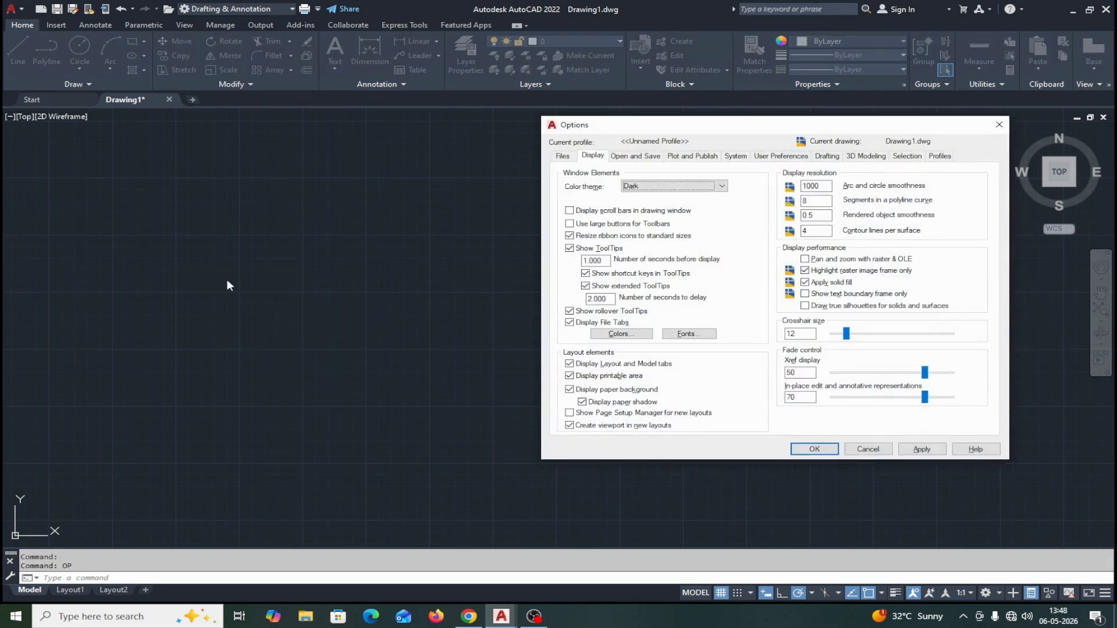
{"action": "left_click", "coordinate": [906, 156]}
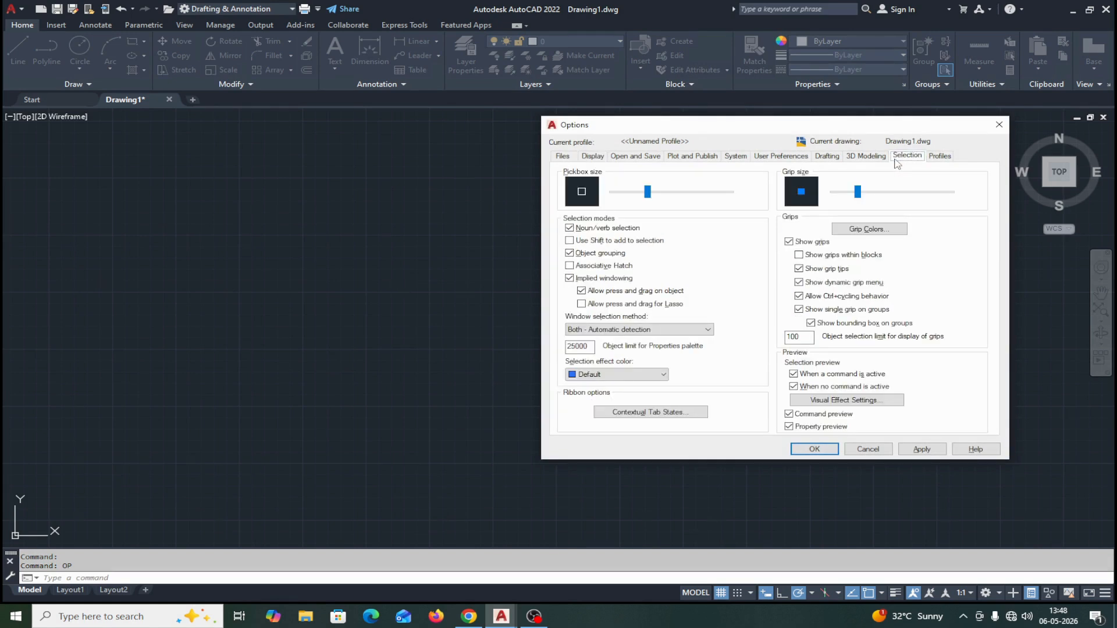
{"action": "left_click", "coordinate": [591, 156]}
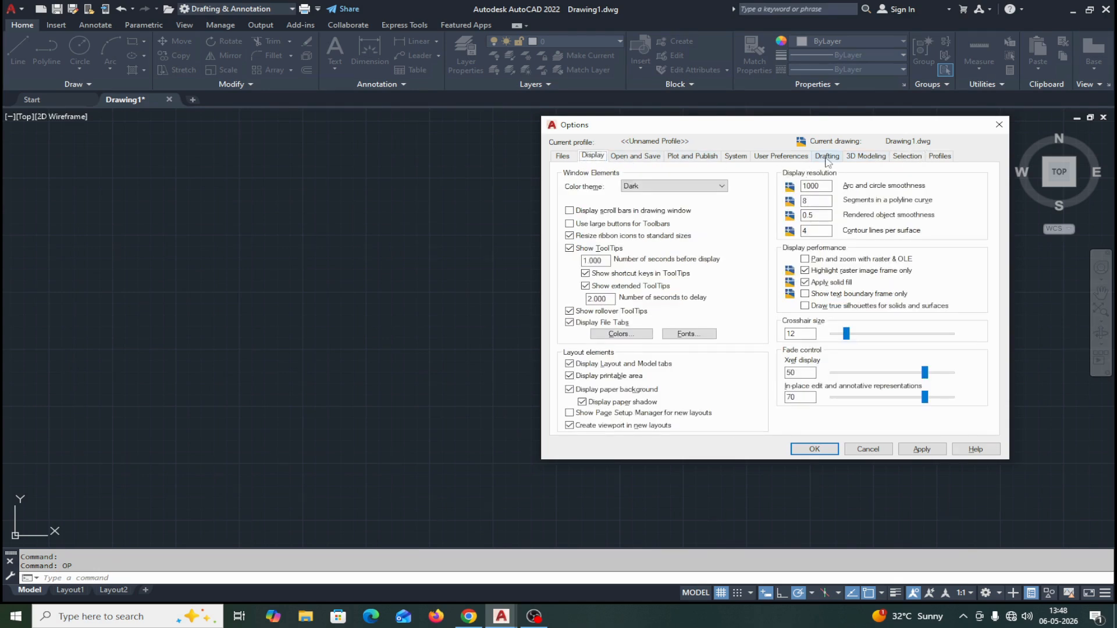
{"action": "left_click", "coordinate": [907, 156]}
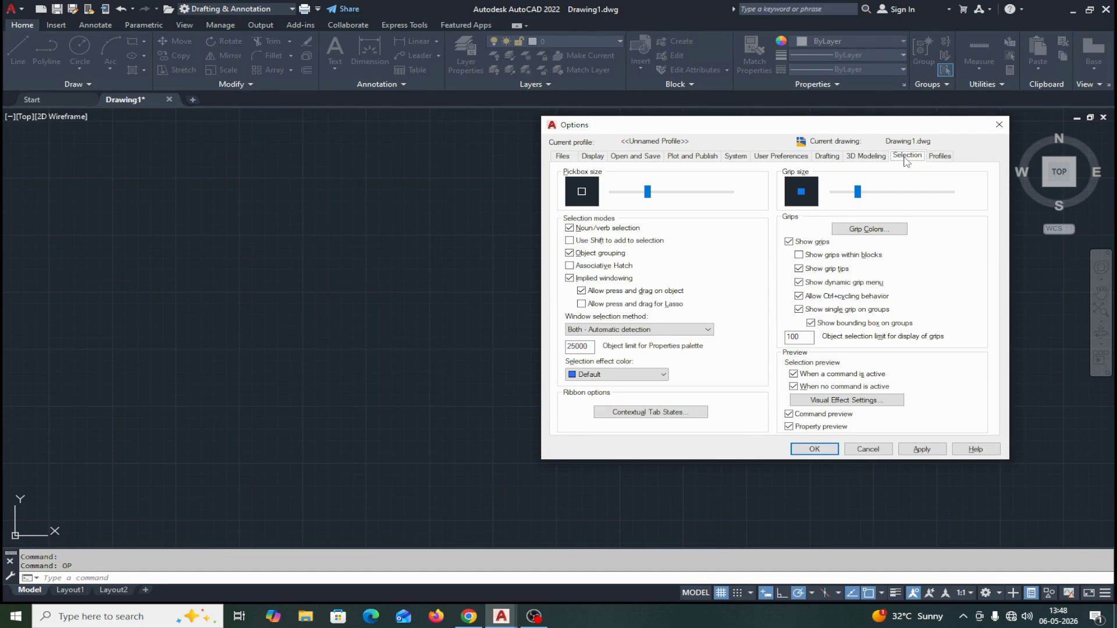
{"action": "left_click", "coordinate": [831, 157]}
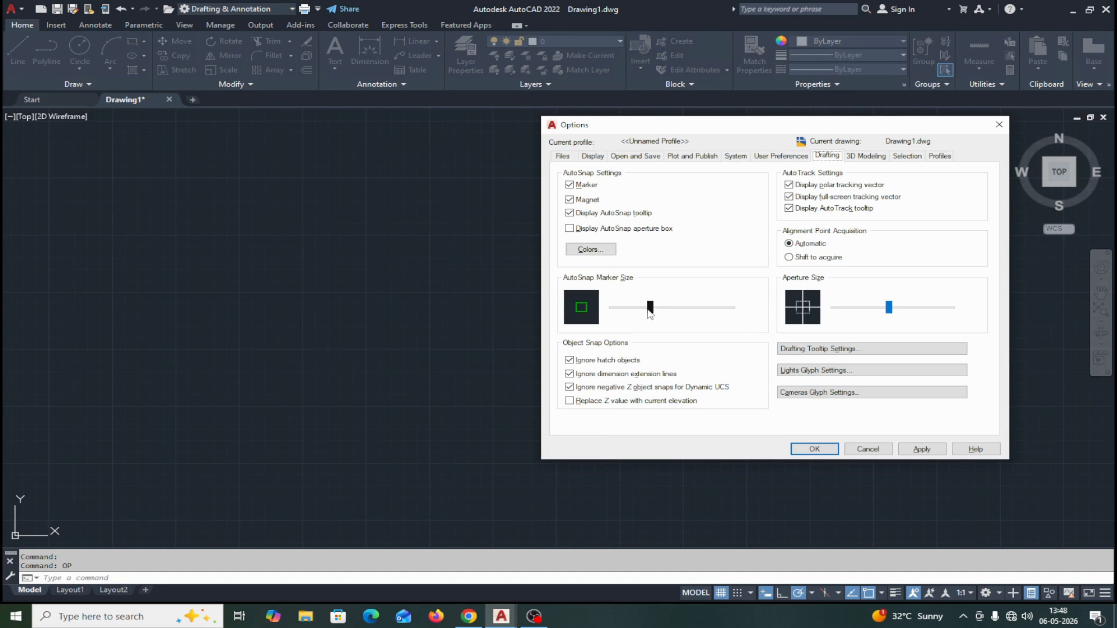
{"action": "mouse_move", "coordinate": [650, 310]}
{"action": "left_mouse_down"}
{"action": "mouse_move", "coordinate": [631, 309]}
{"action": "mouse_move", "coordinate": [683, 310]}
{"action": "mouse_move", "coordinate": [672, 311]}
{"action": "left_mouse_up"}
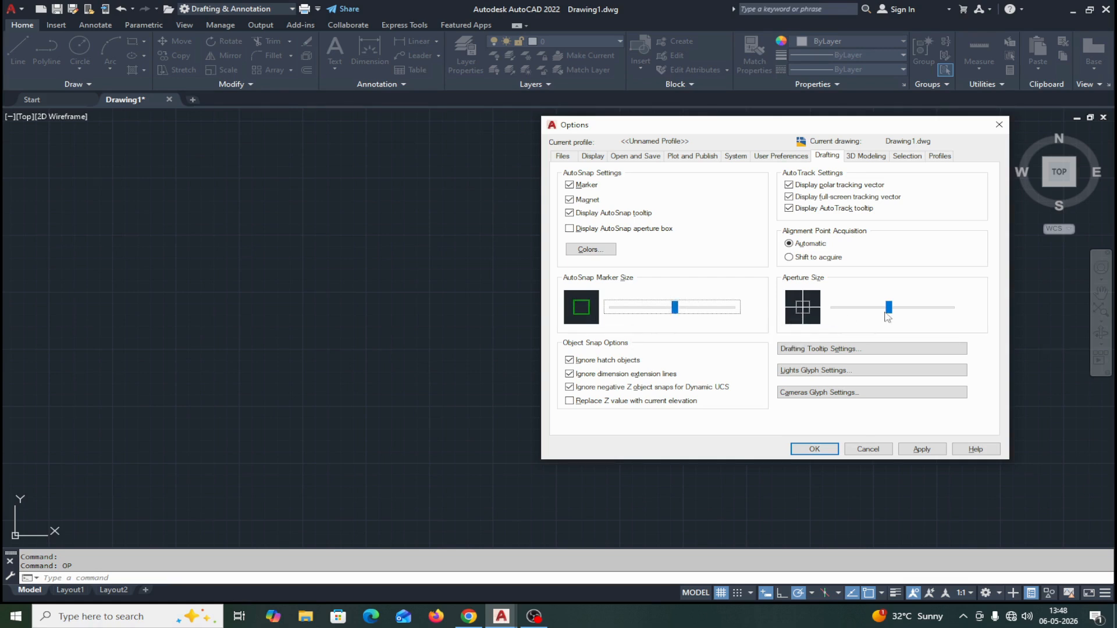
{"action": "left_click_drag", "start_coordinate": [889, 309], "coordinate": [901, 308]}
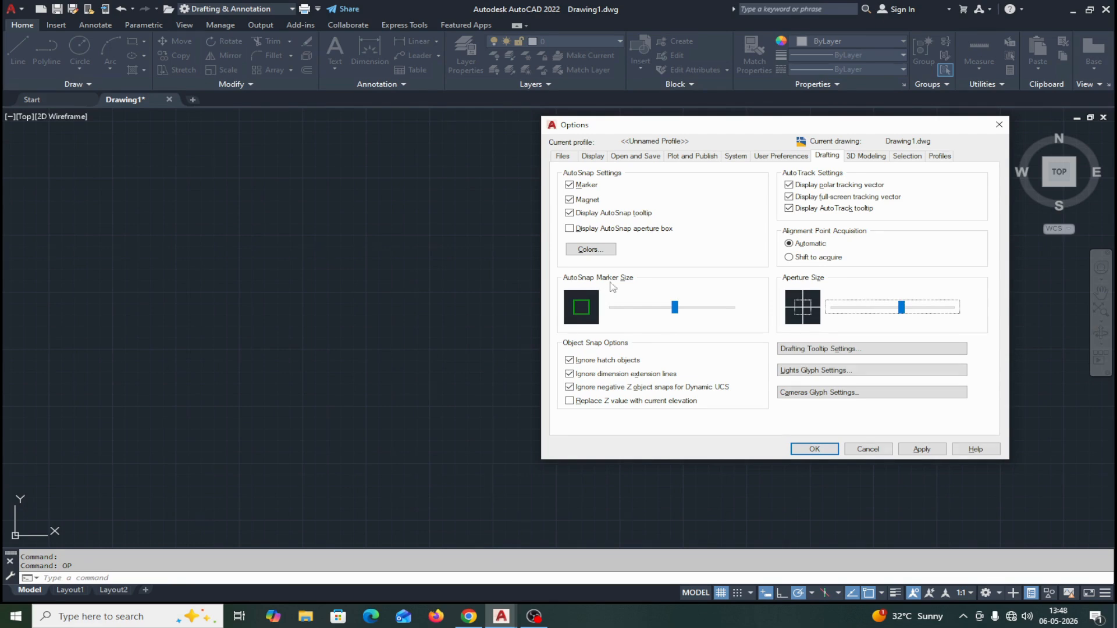
{"action": "left_click", "coordinate": [812, 449]}
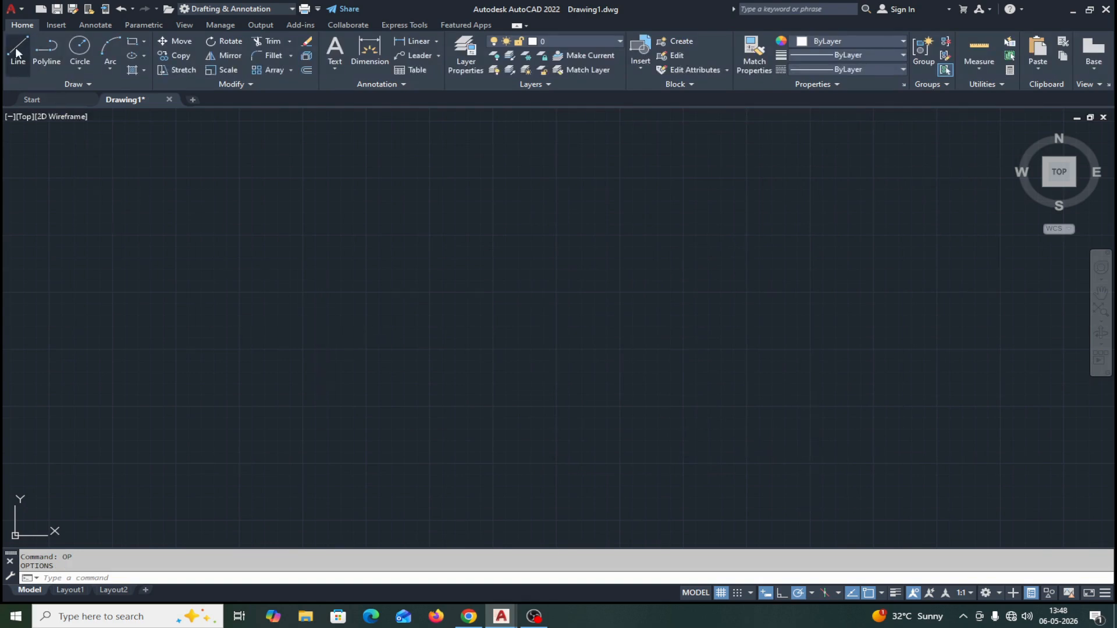
- Draw a single horizontal line in the upper middle part of the drawing area
{"action": "left_click", "coordinate": [18, 52]}
{"action": "left_click", "coordinate": [269, 251]}
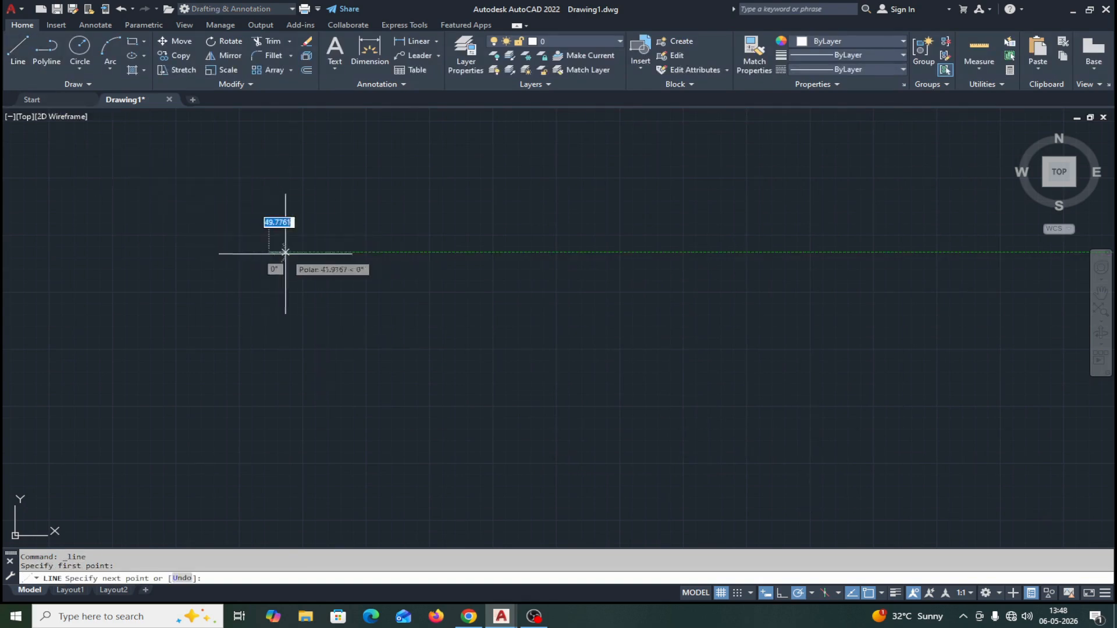
{"action": "left_click", "coordinate": [467, 253]}
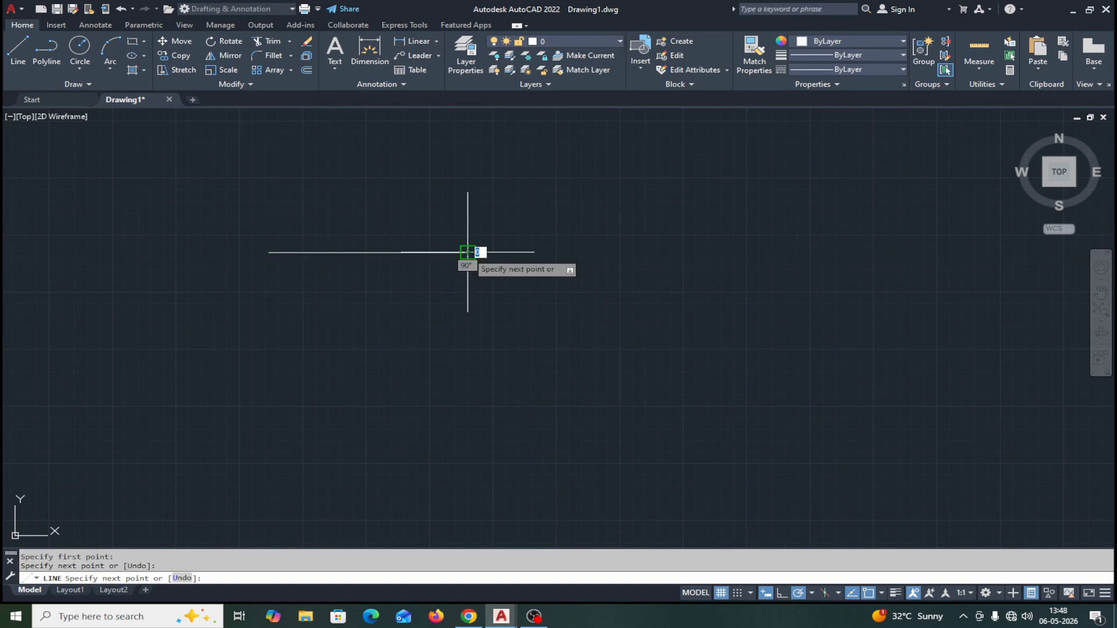
{"action": "key", "text": "Return"}
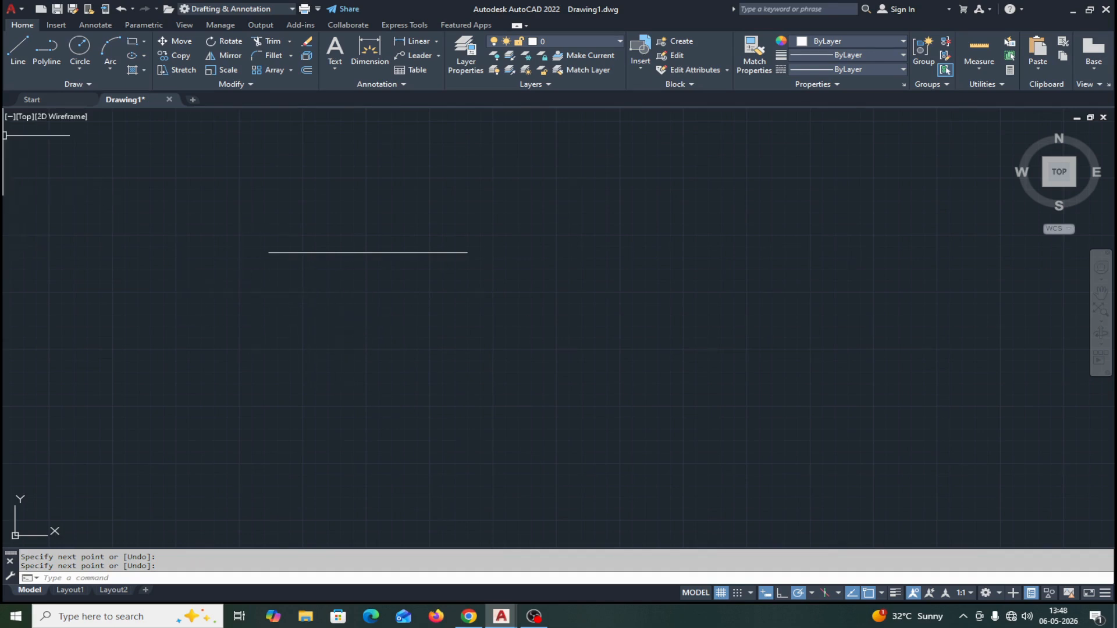
- Preview the endpoint snap on the horizontal line with the Line command, cancel the command, and turn off object snap
{"action": "left_click", "coordinate": [17, 61]}
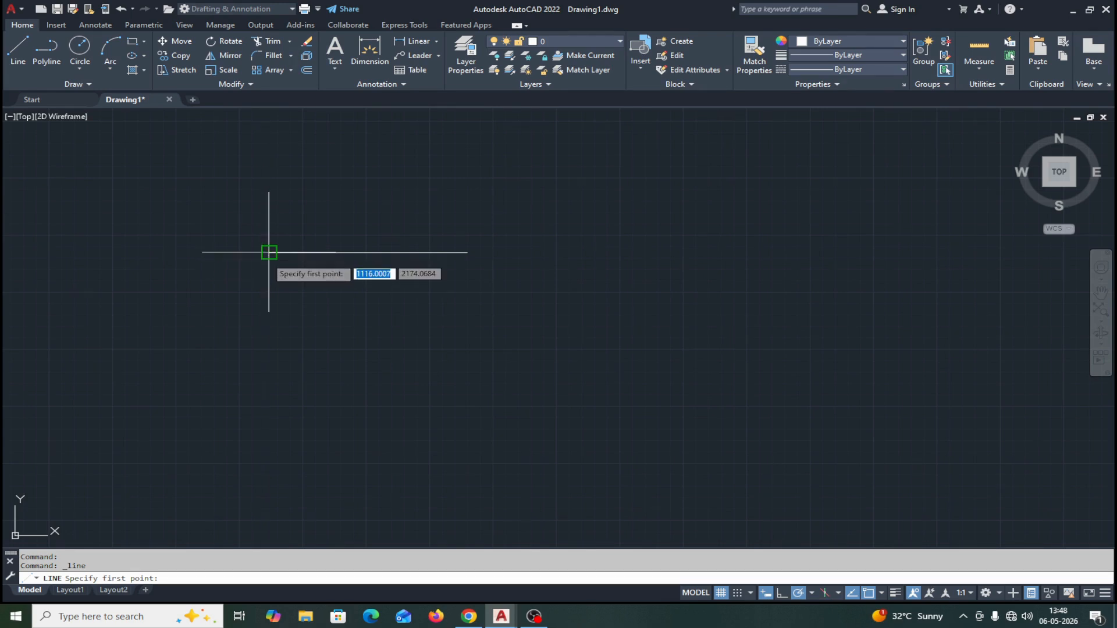
{"action": "key", "text": "Escape"}
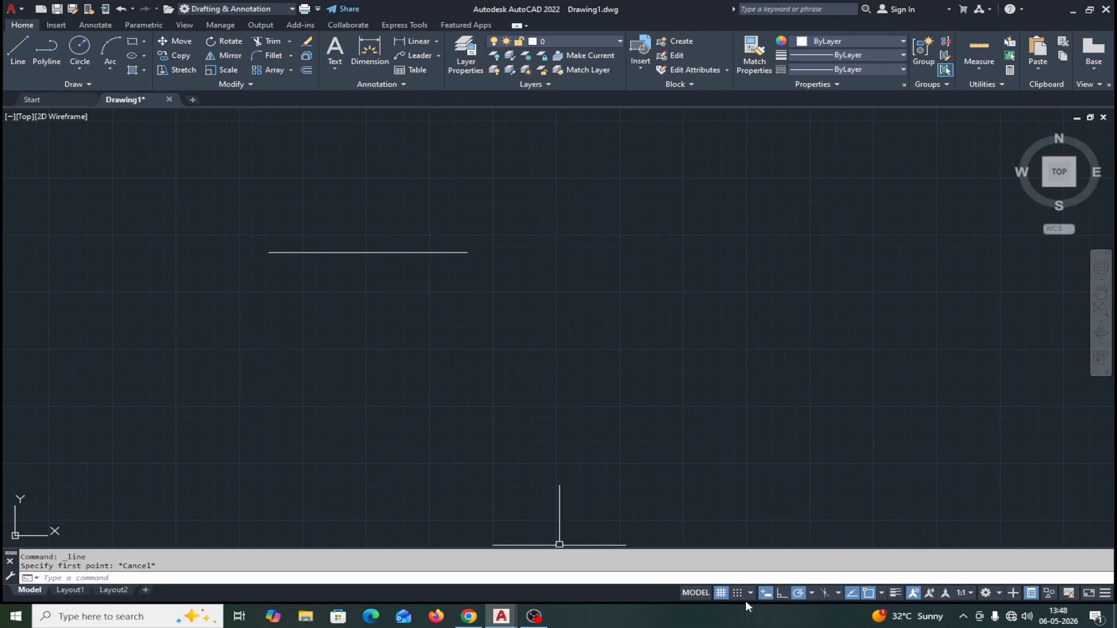
{"action": "left_click", "coordinate": [868, 593]}
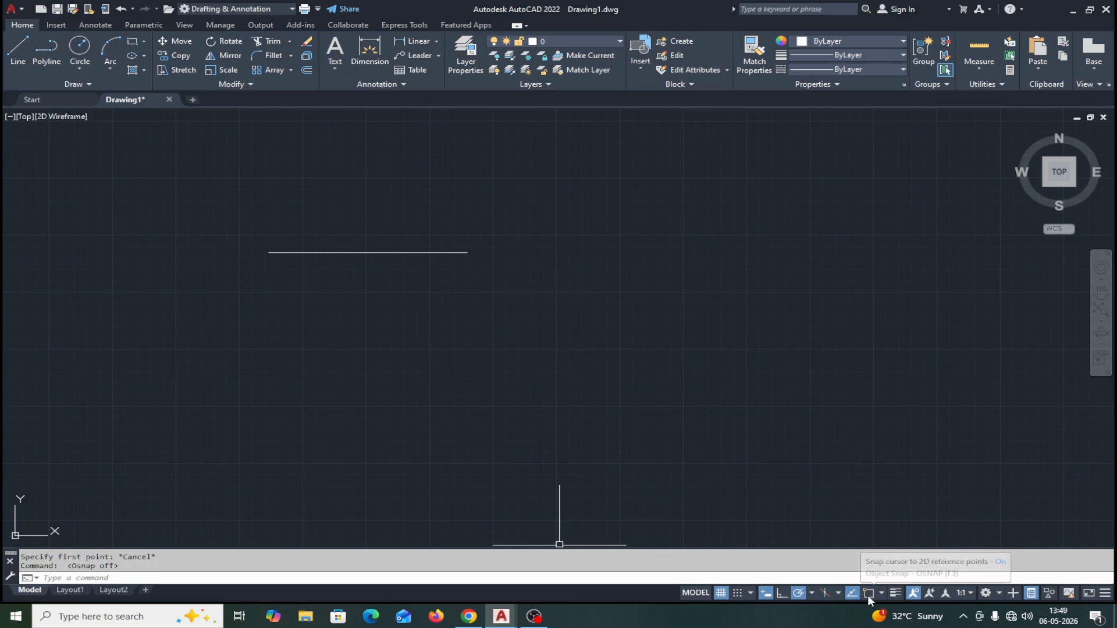
- With object snap off, draw one line sloping down to the right from the horizontal line's left end, and inspect the corner
{"action": "left_click", "coordinate": [18, 52]}
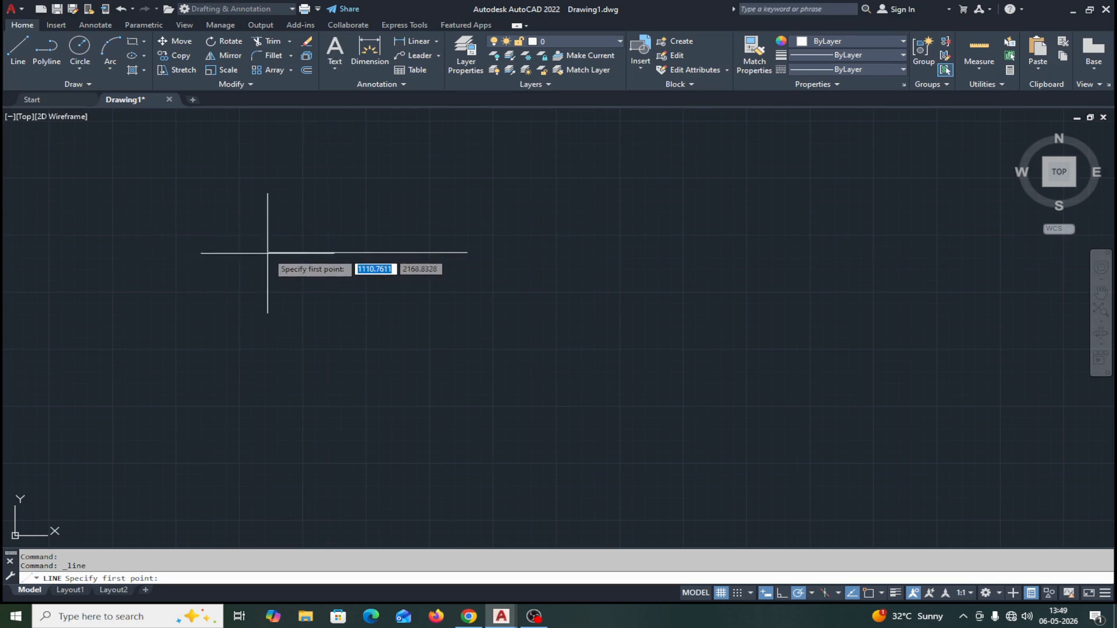
{"action": "left_click", "coordinate": [267, 253]}
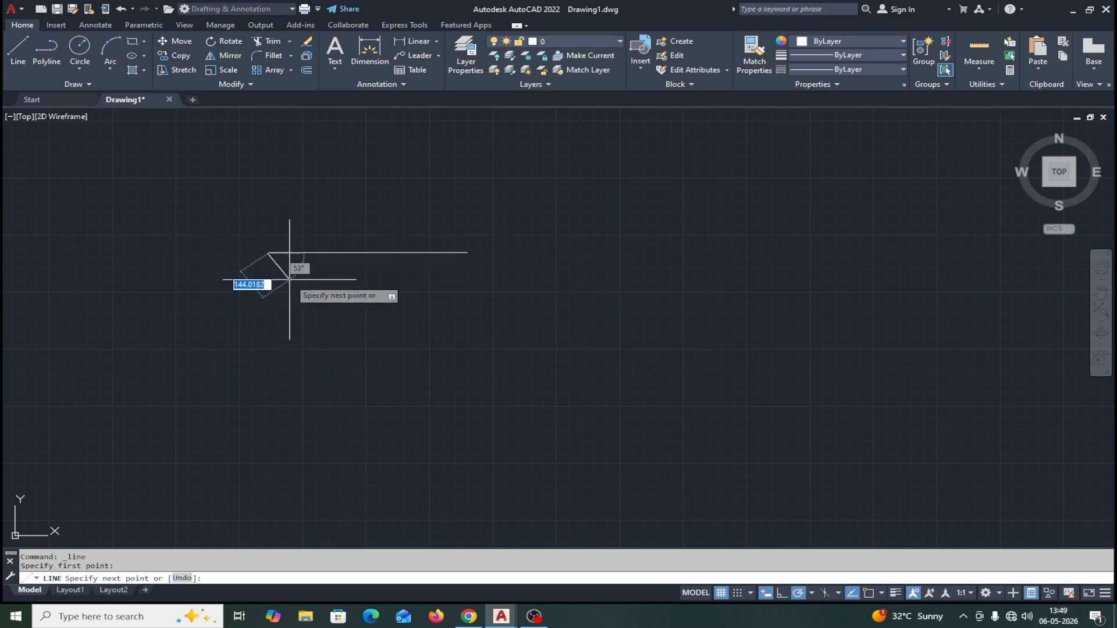
{"action": "left_click", "coordinate": [310, 328]}
{"action": "key", "text": "Return"}
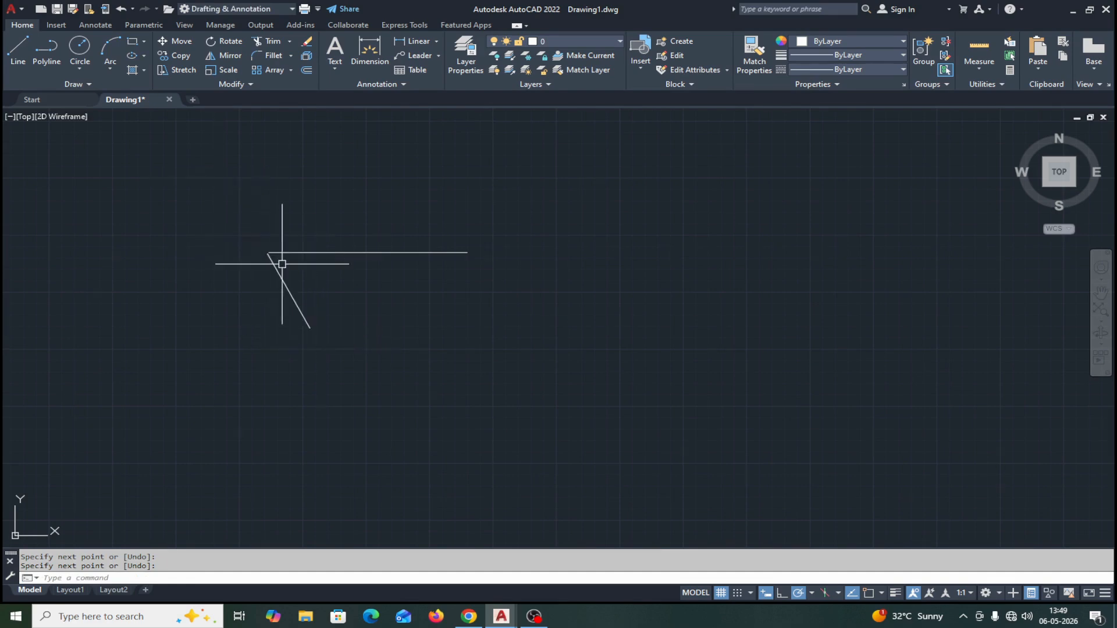
{"action": "scroll", "coordinate": [281, 262], "scroll_direction": "down", "scroll_amount": 5}
{"action": "scroll", "coordinate": [277, 262], "scroll_direction": "up", "scroll_amount": 12}
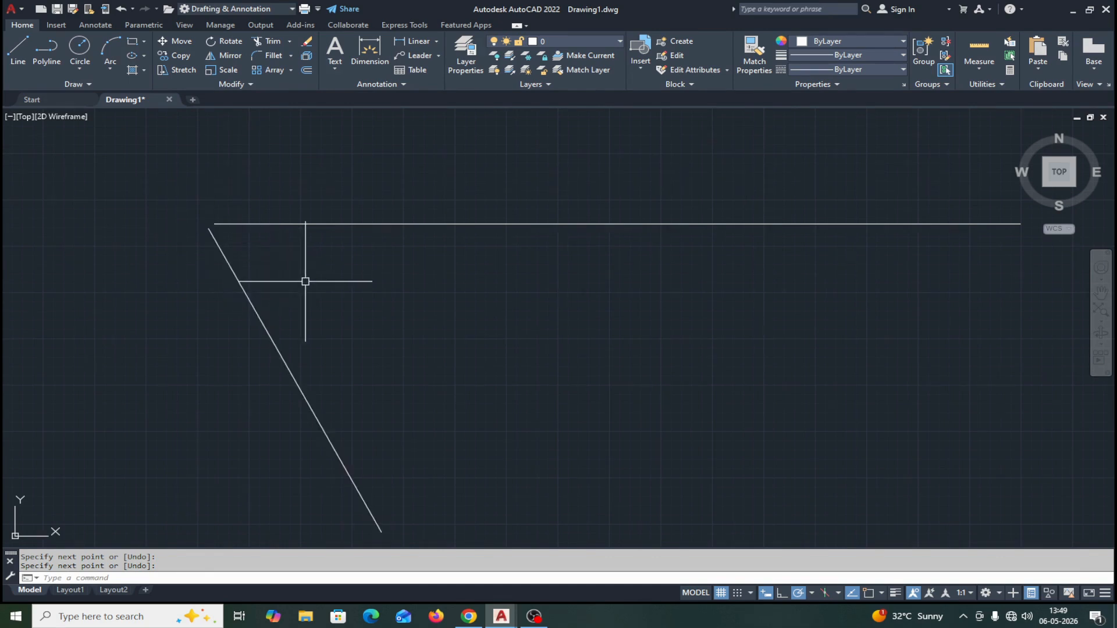
{"action": "scroll", "coordinate": [375, 303], "scroll_direction": "down", "scroll_amount": 6}
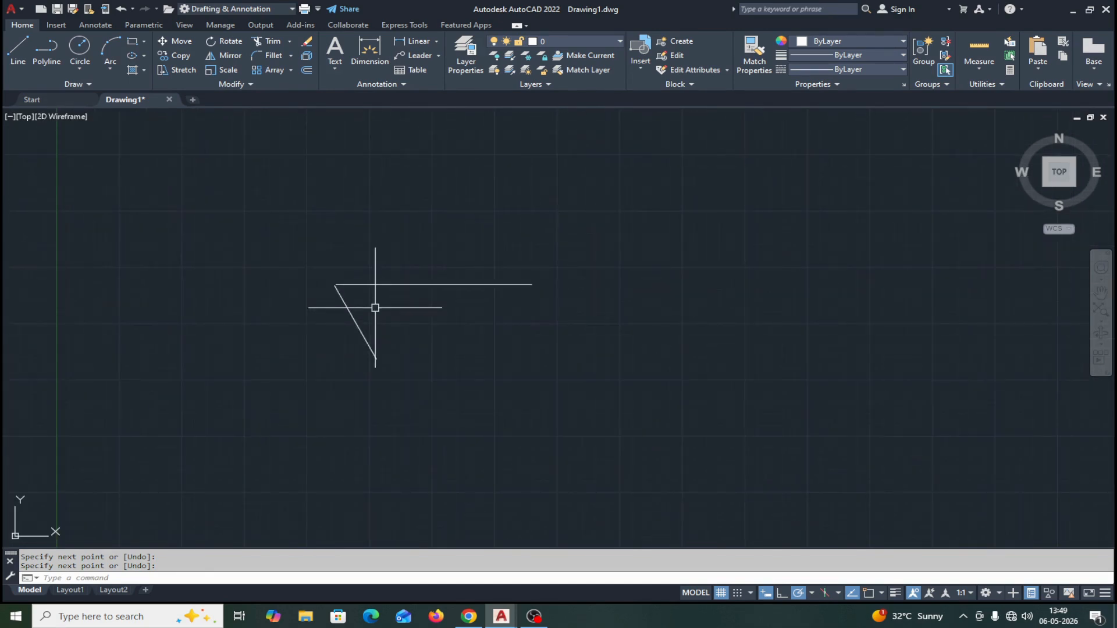
- Turn object snap back on and draw a single horizontal line to the right of the existing pair of lines
{"action": "left_click", "coordinate": [869, 593]}
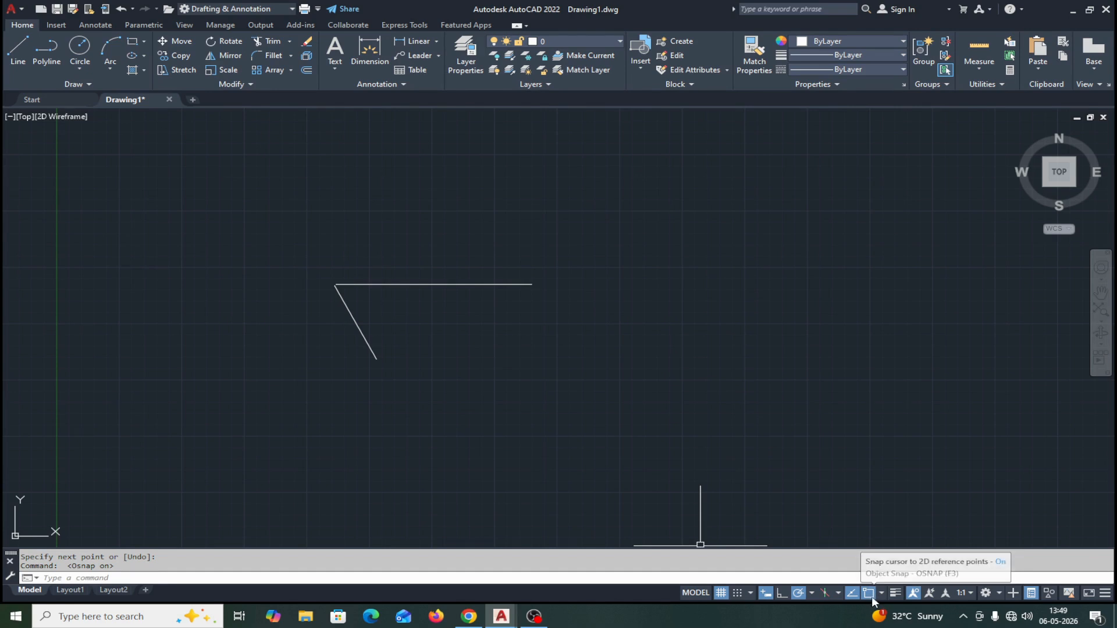
{"action": "left_click", "coordinate": [21, 53]}
{"action": "left_click", "coordinate": [635, 330]}
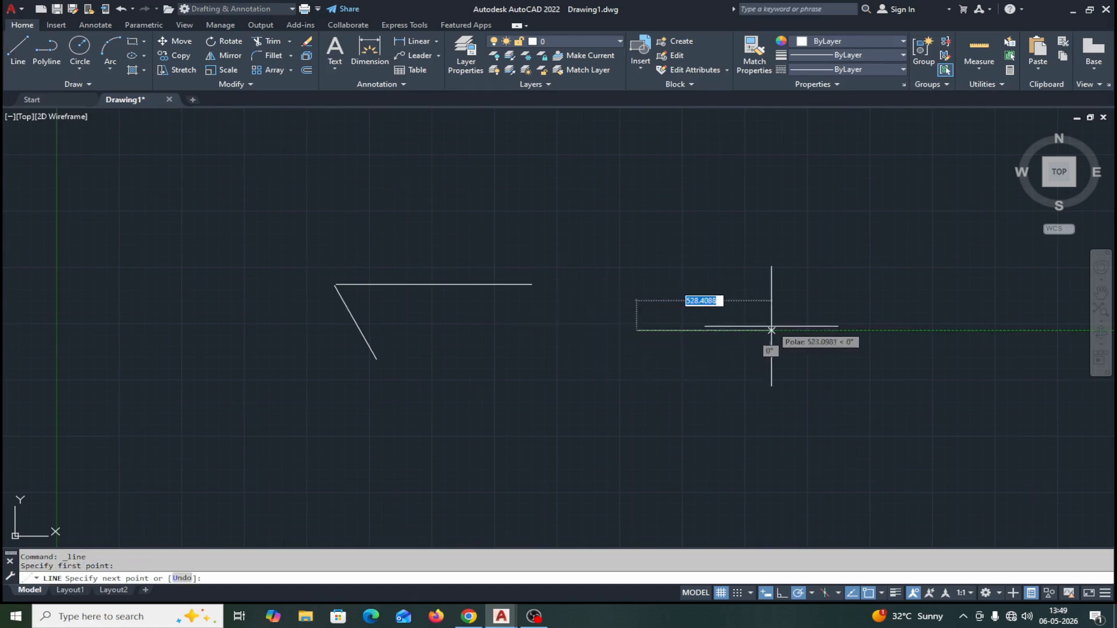
{"action": "left_click", "coordinate": [849, 330]}
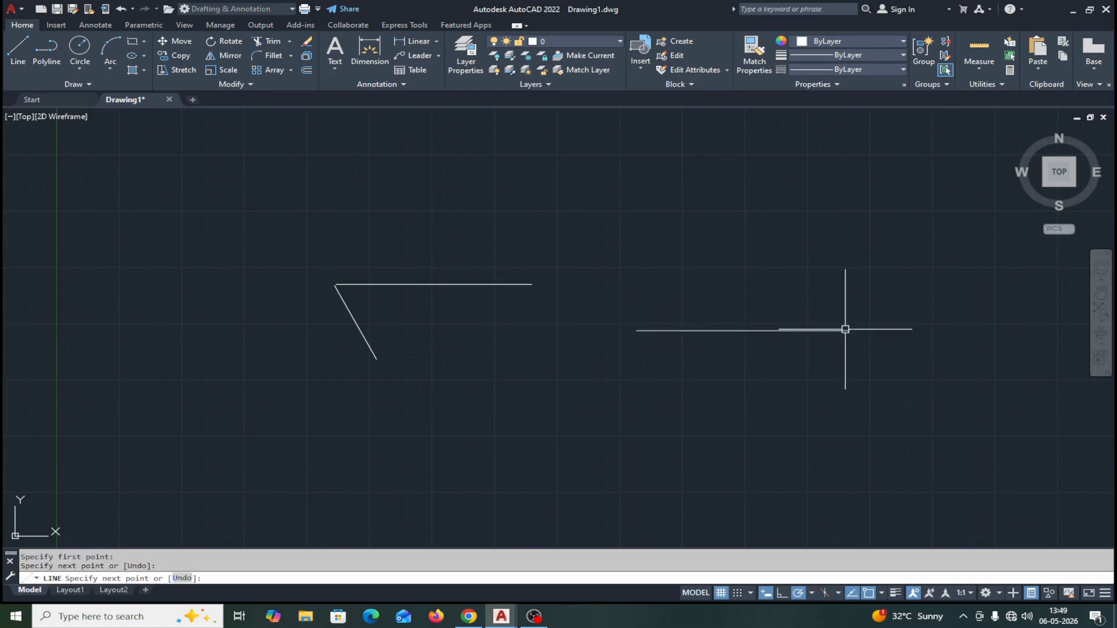
{"action": "key", "text": "Return"}
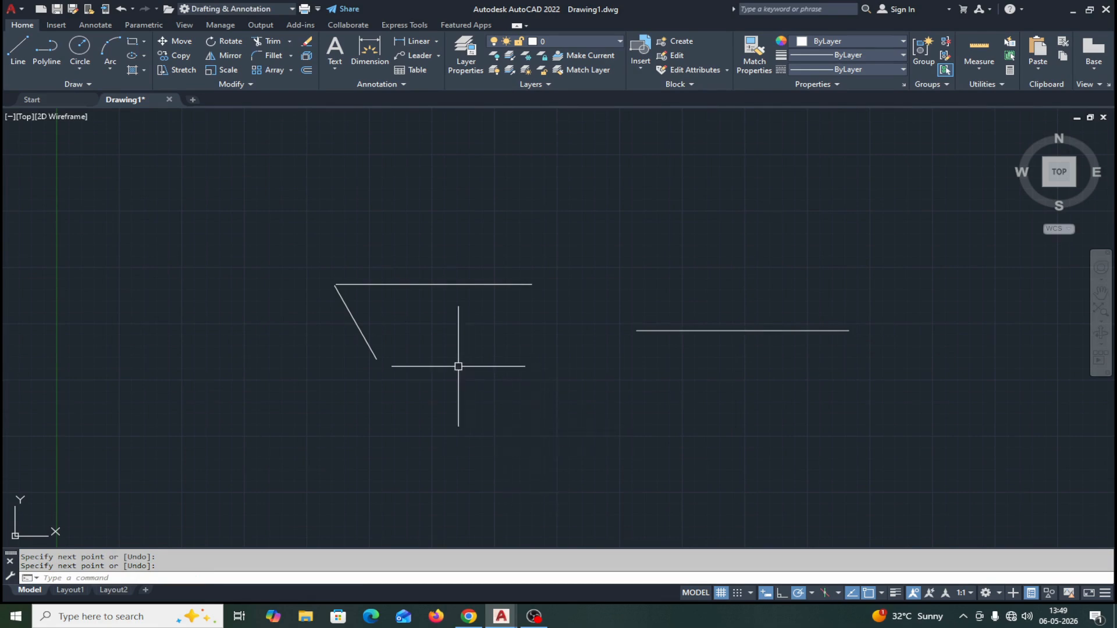
- Draw one line sloping down to the right, snapped to the new horizontal line's left endpoint, and inspect the corner
{"action": "left_click", "coordinate": [18, 51]}
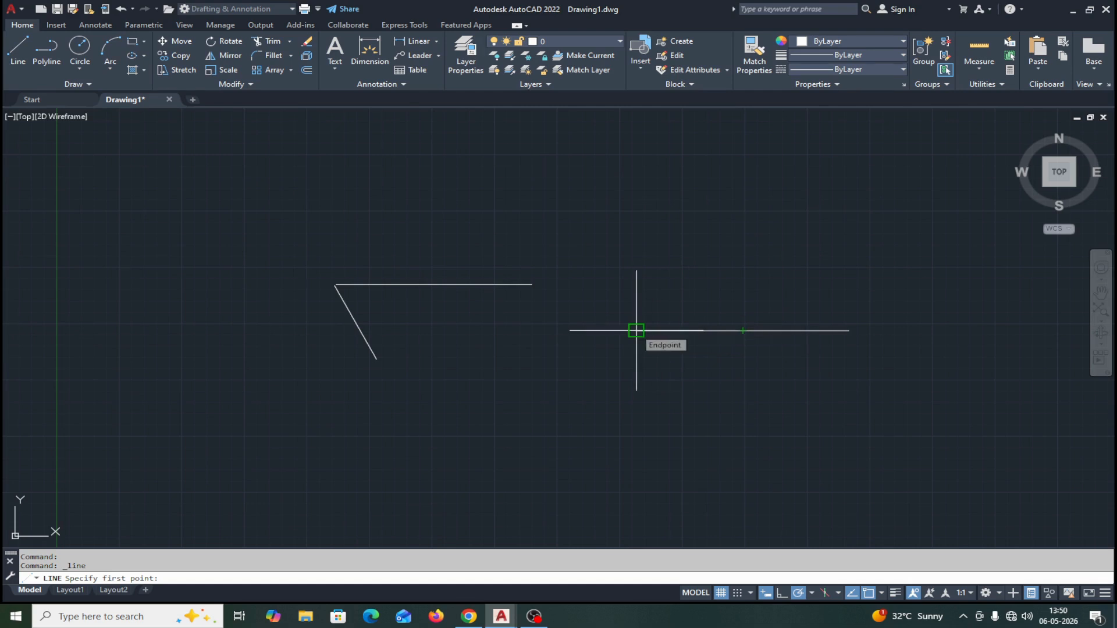
{"action": "left_click", "coordinate": [636, 330]}
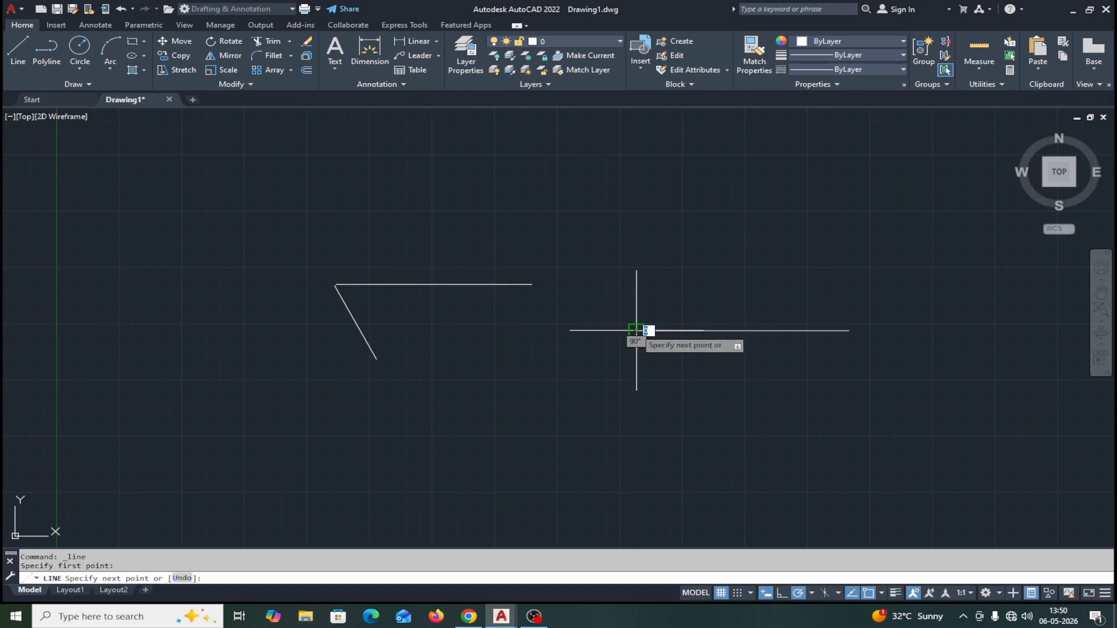
{"action": "left_click", "coordinate": [694, 433]}
{"action": "key", "text": "Return"}
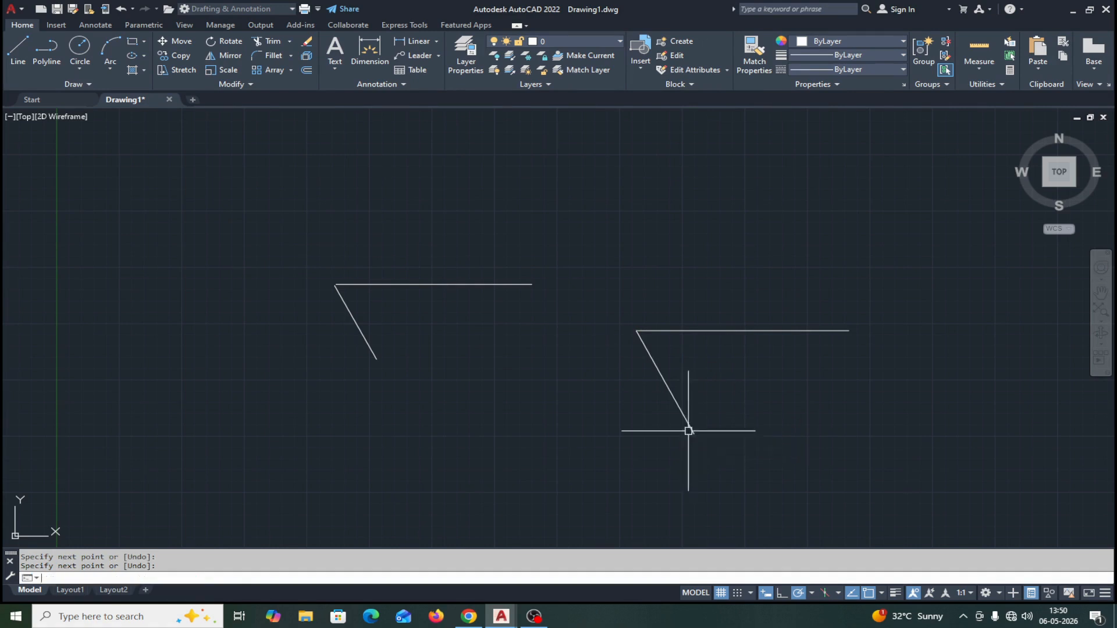
{"action": "scroll", "coordinate": [661, 342], "scroll_direction": "down", "scroll_amount": 3}
{"action": "scroll", "coordinate": [661, 337], "scroll_direction": "up", "scroll_amount": 7}
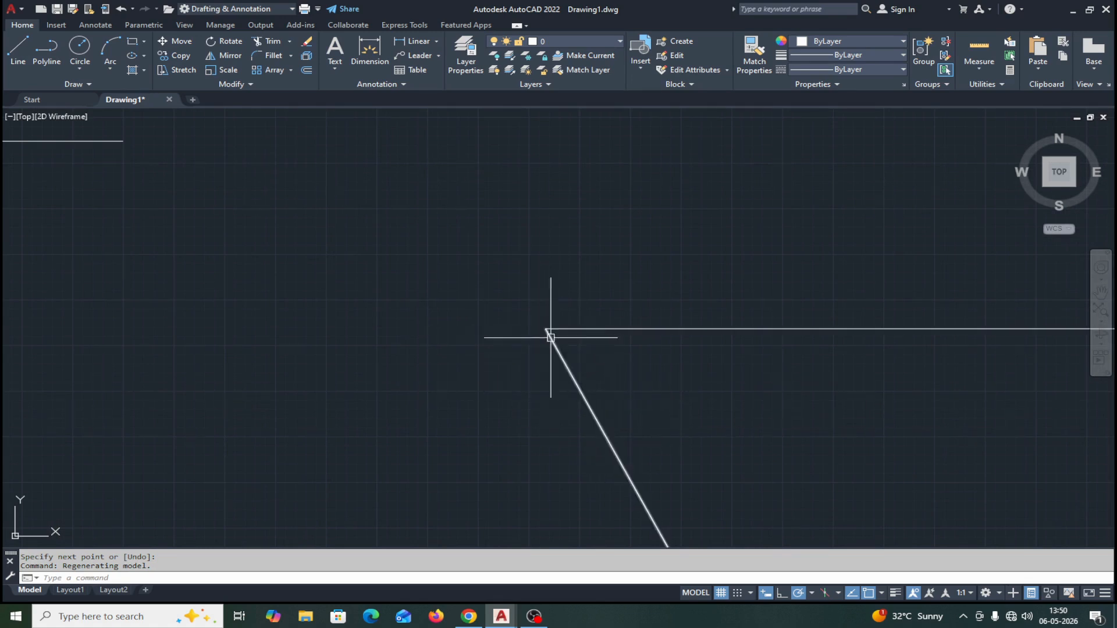
{"action": "scroll", "coordinate": [601, 406], "scroll_direction": "up", "scroll_amount": 4}
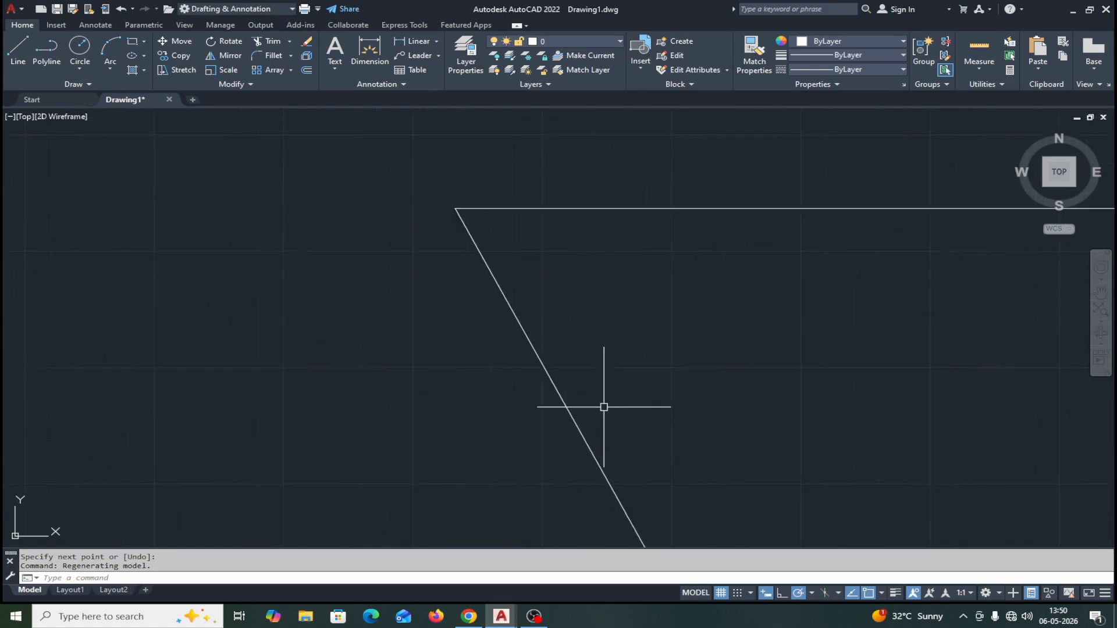
{"action": "scroll", "coordinate": [602, 408], "scroll_direction": "down", "scroll_amount": 10}
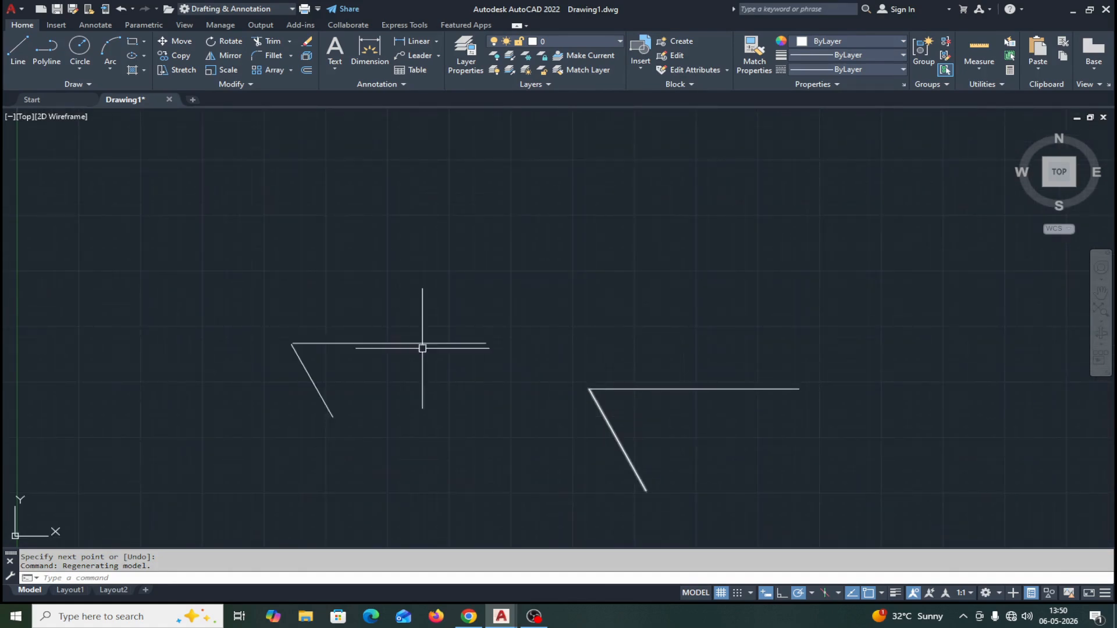
- Select all four lines with a left-to-right window selection, and start and cancel a new line
{"action": "left_click", "coordinate": [133, 260]}
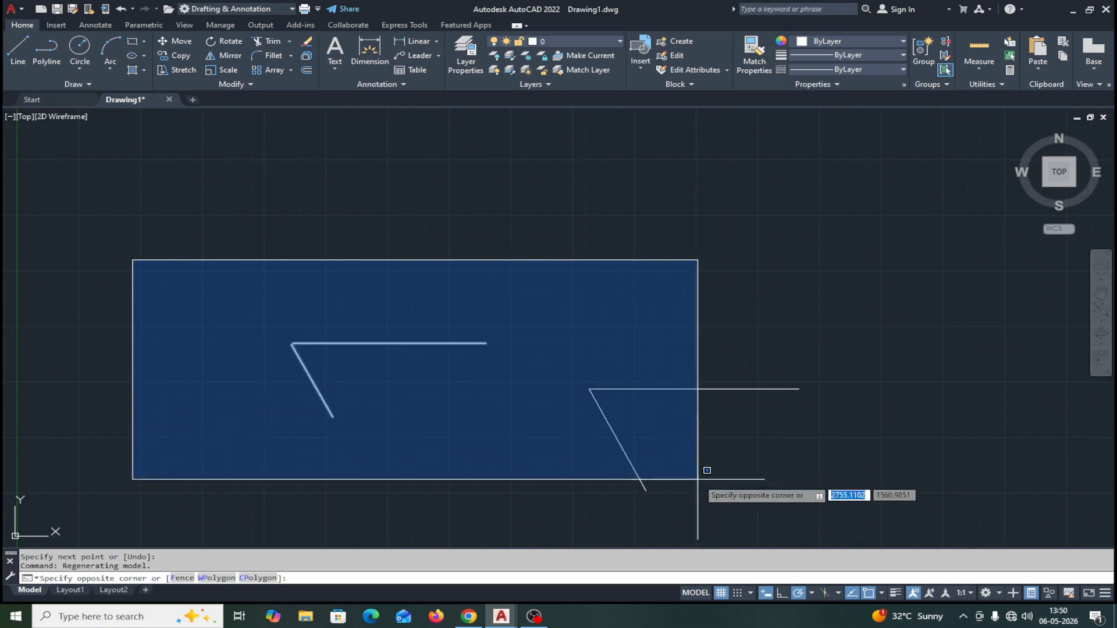
{"action": "left_click", "coordinate": [882, 508]}
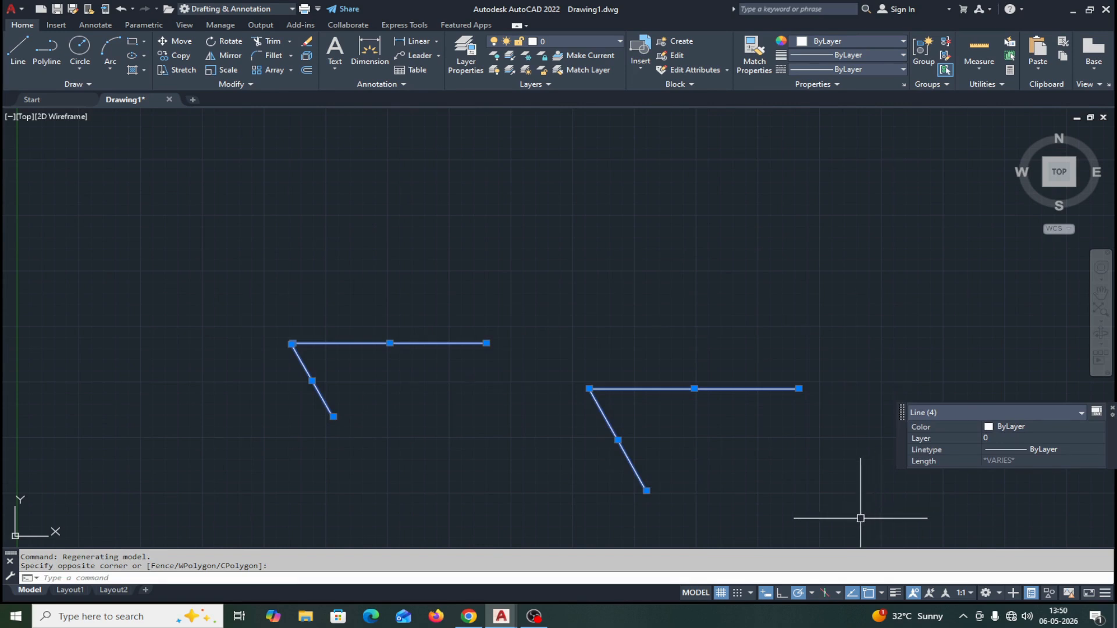
{"action": "type", "text": "l"}
{"action": "key", "text": "Return"}
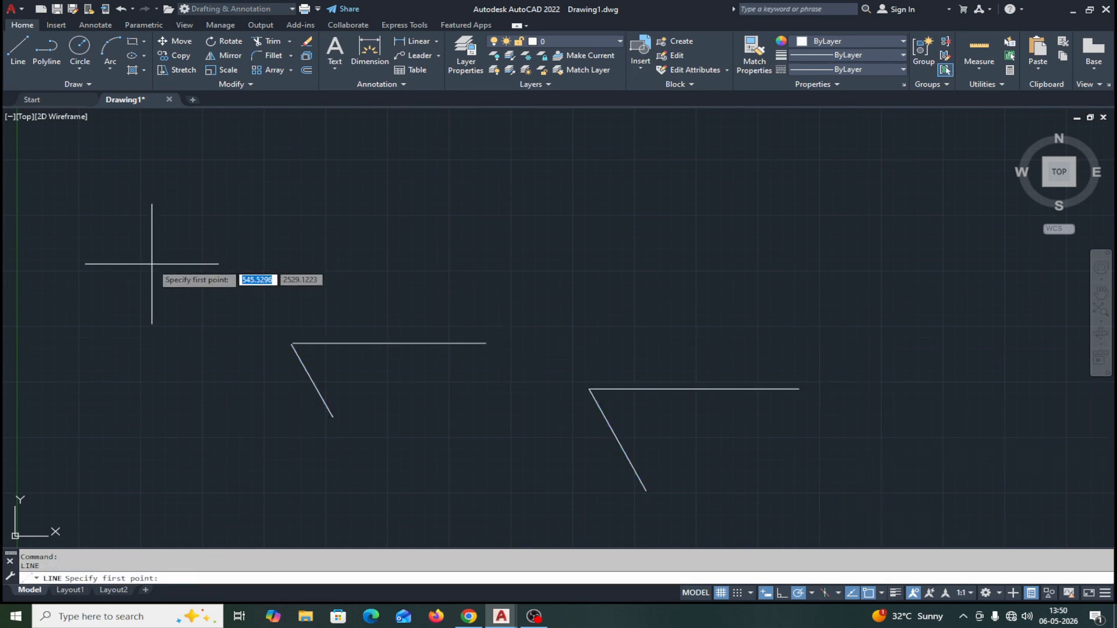
{"action": "left_click", "coordinate": [906, 278]}
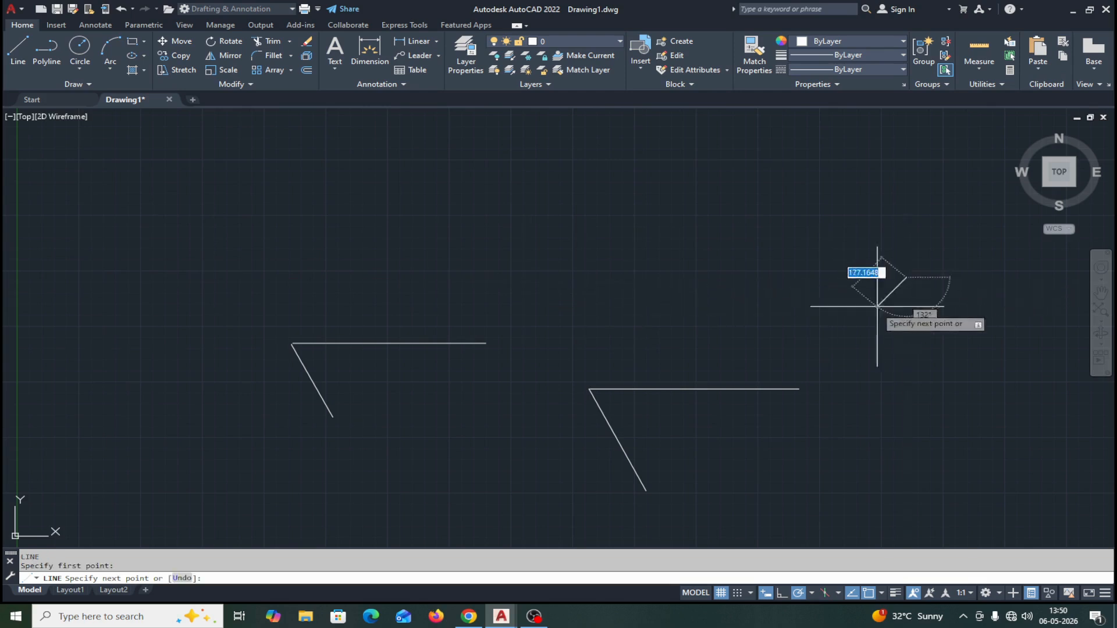
{"action": "key", "text": "Escape"}
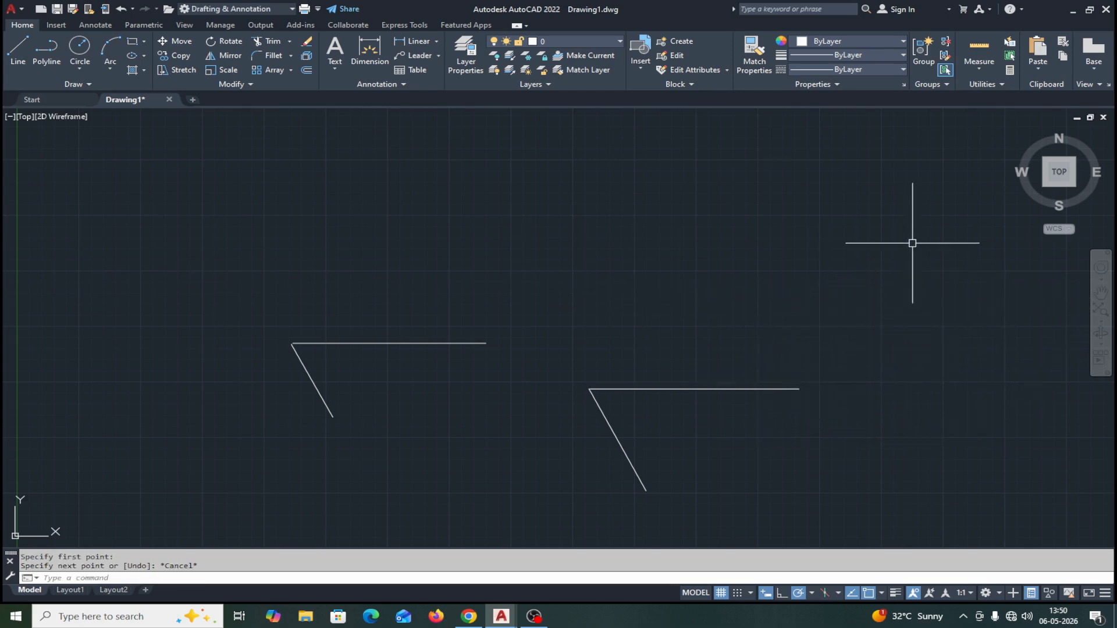
- Select all four lines with a right-to-left crossing selection that also touches partly enclosed lines, and clear the selection
{"action": "left_click", "coordinate": [914, 283]}
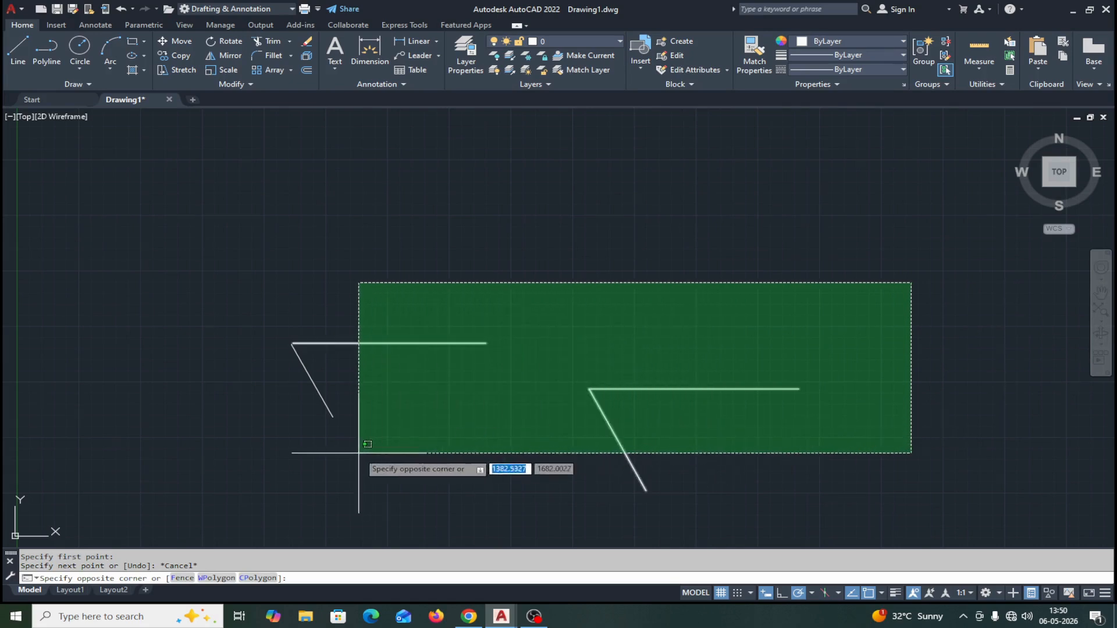
{"action": "left_click", "coordinate": [259, 461]}
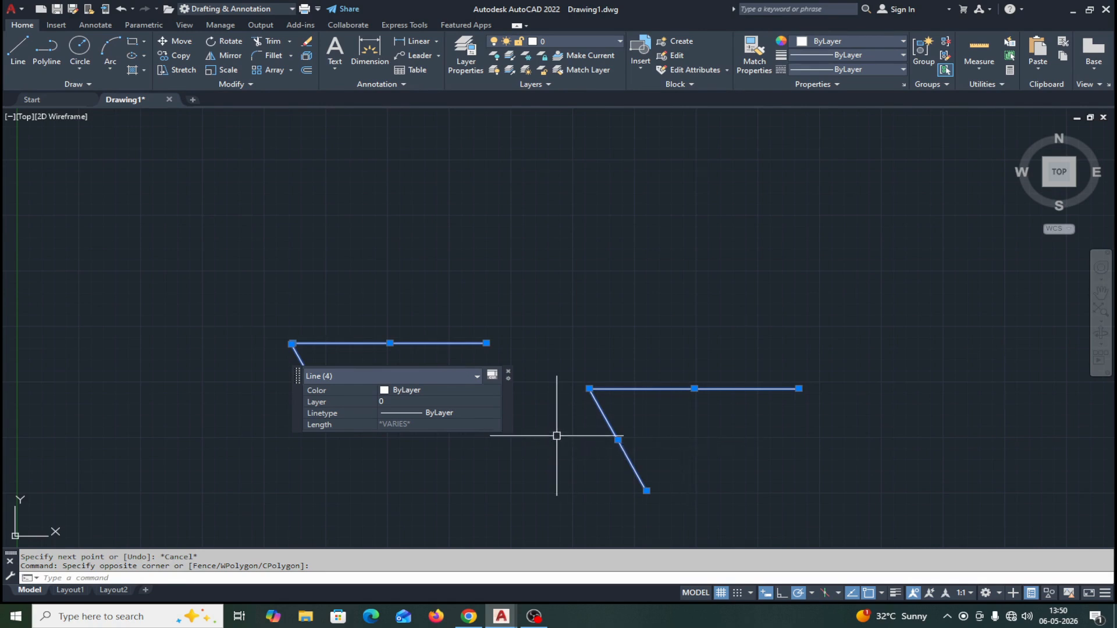
{"action": "key", "text": "Escape"}
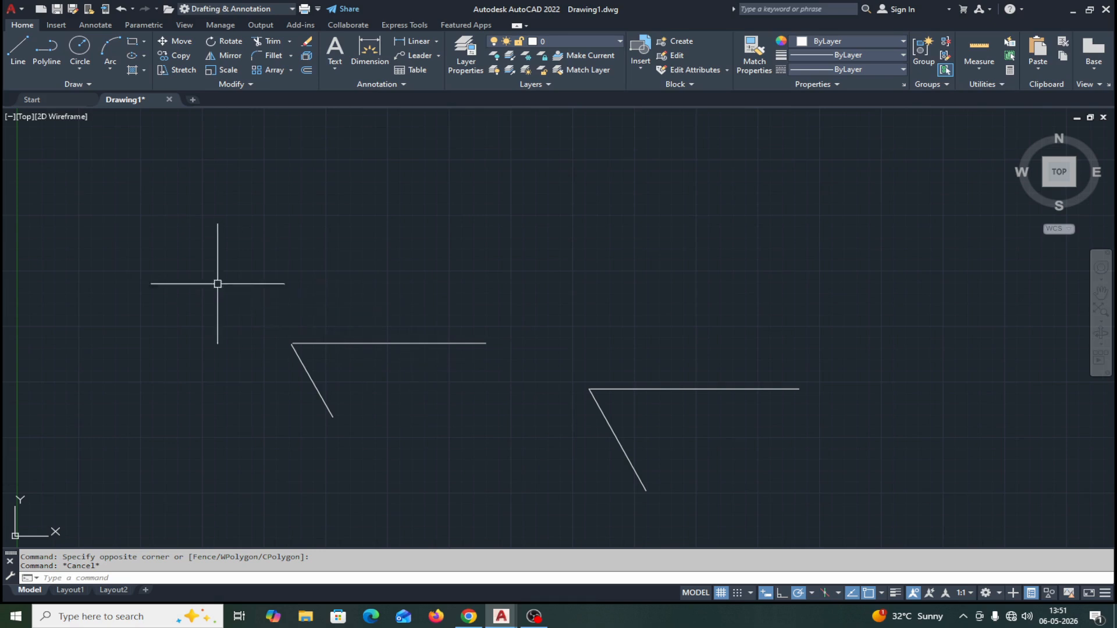
- Select only the left pair of lines with a window that cuts partly across the right pair, and clear the selection
{"action": "left_click", "coordinate": [173, 284]}
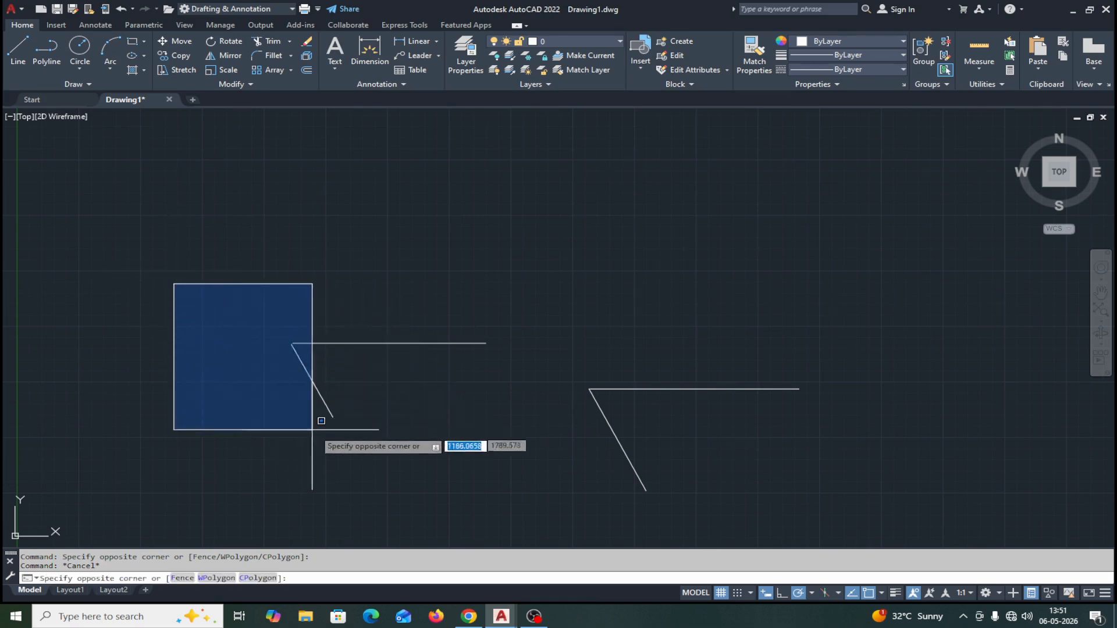
{"action": "left_click", "coordinate": [627, 460]}
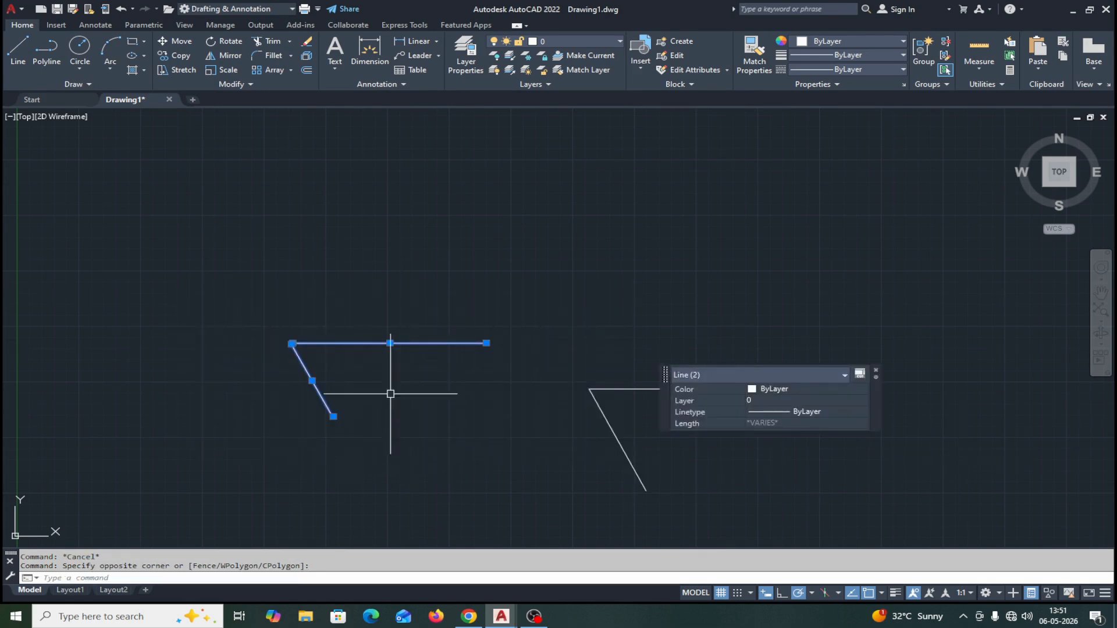
{"action": "key", "text": "Escape"}
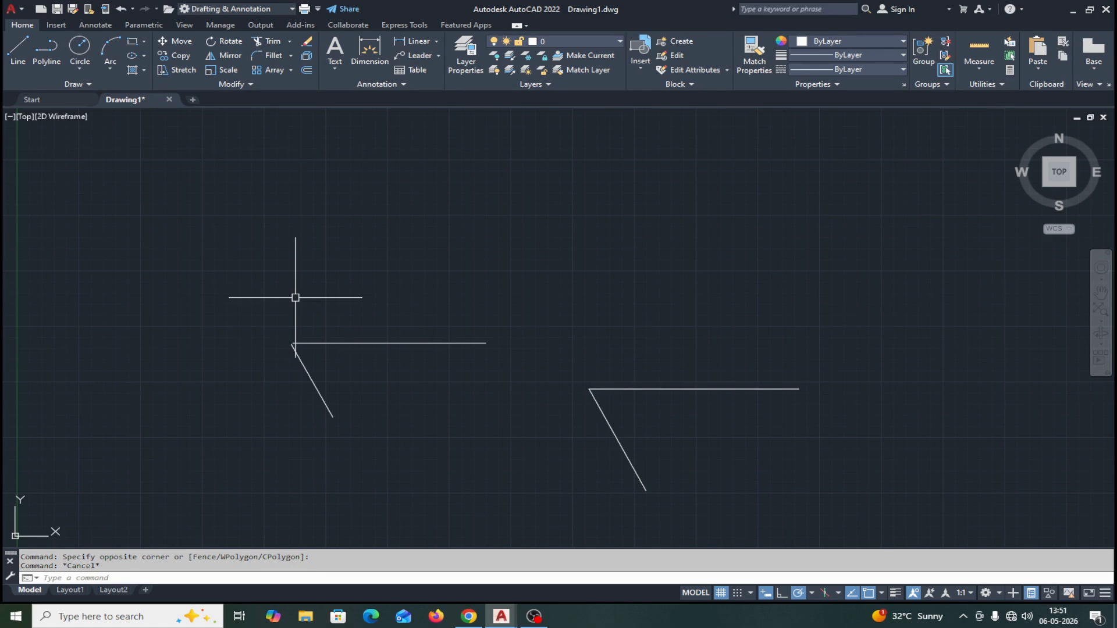
- In the selection options, disable press and drag on object, enable press and drag for Lasso, and accept the changes
{"action": "type", "text": "OP"}
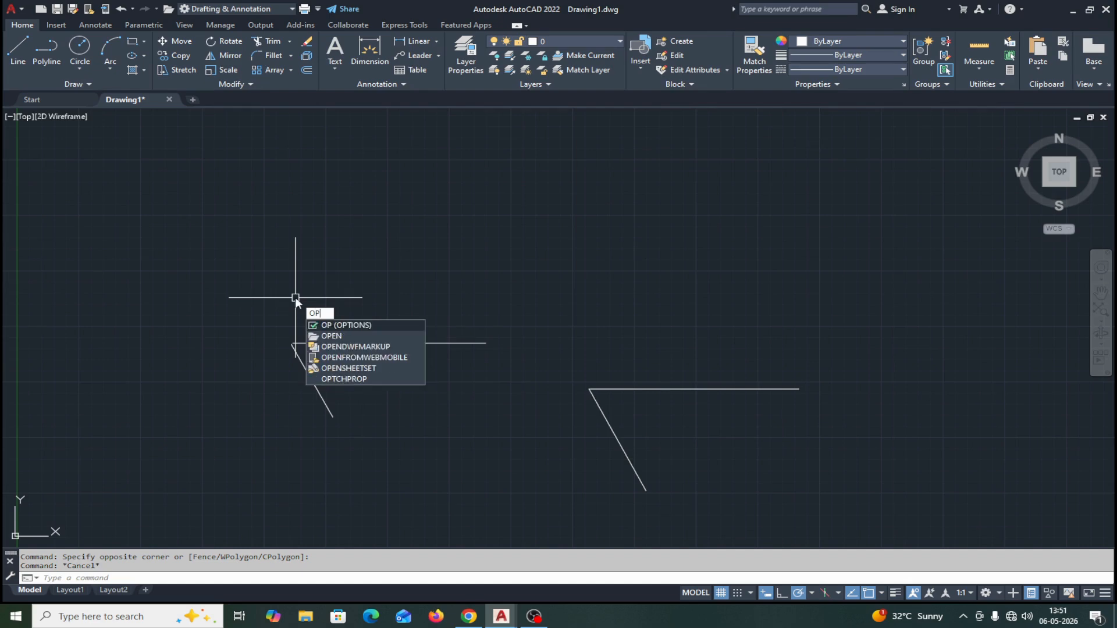
{"action": "key", "text": "Return"}
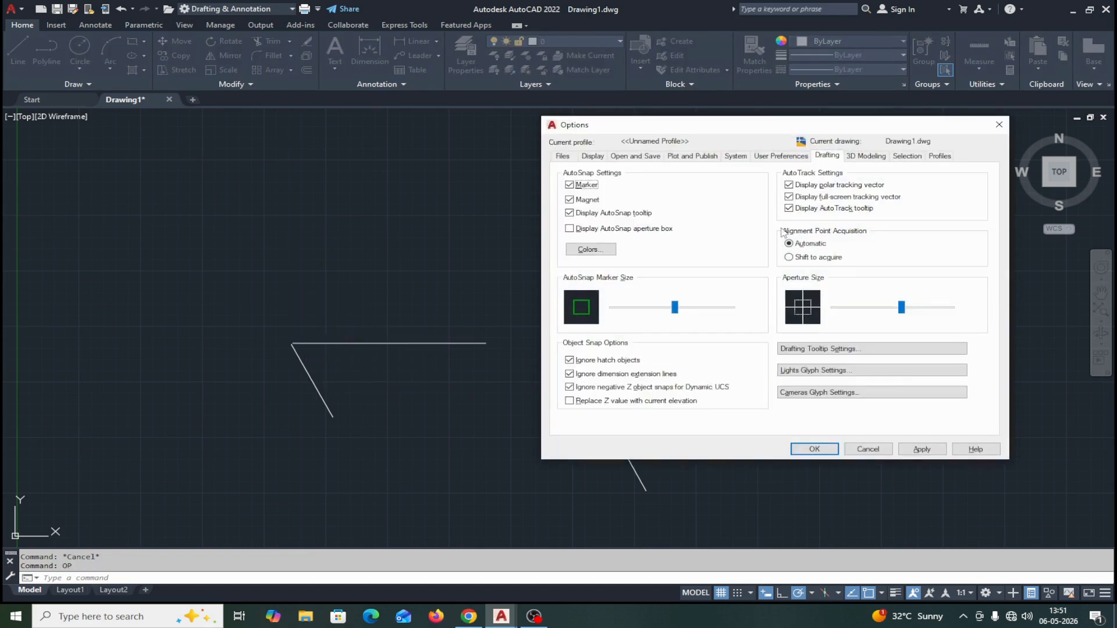
{"action": "left_click", "coordinate": [907, 156]}
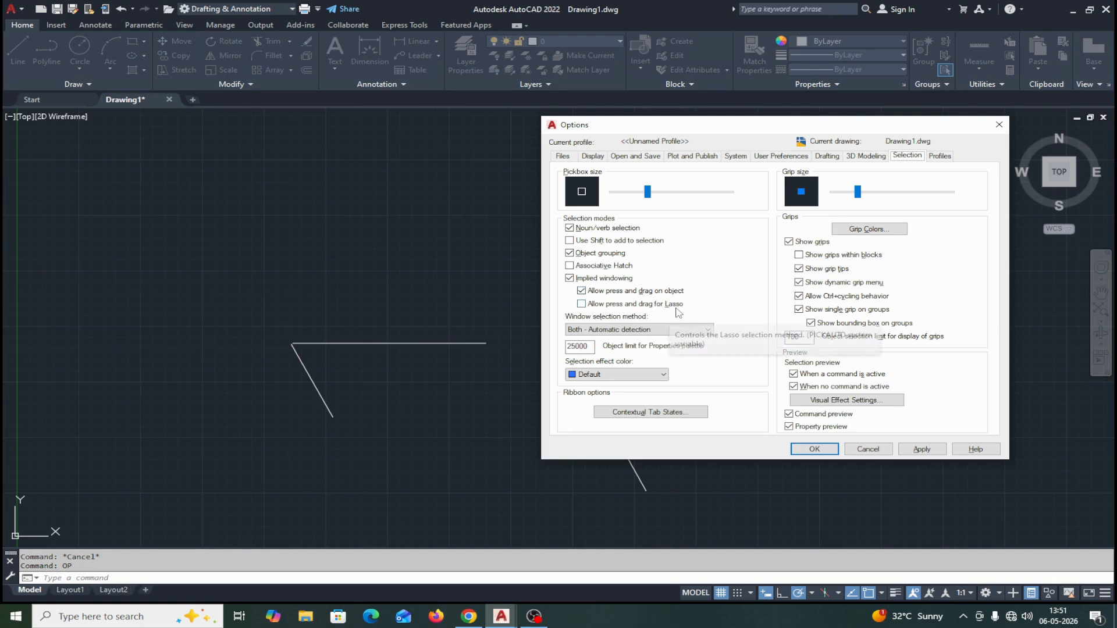
{"action": "left_click", "coordinate": [582, 293]}
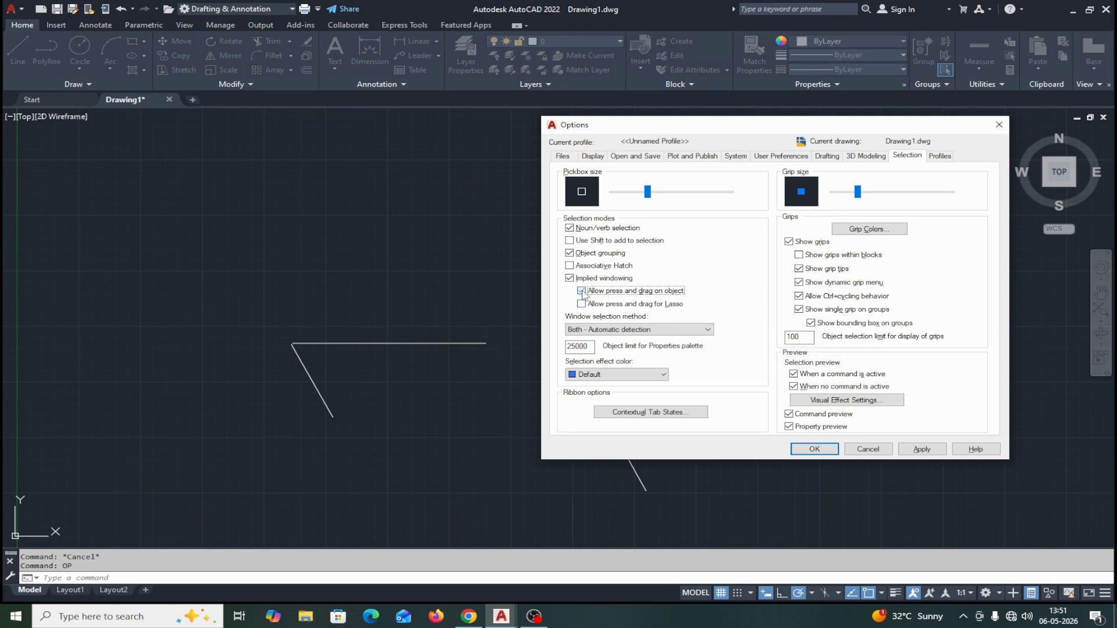
{"action": "left_click", "coordinate": [582, 304]}
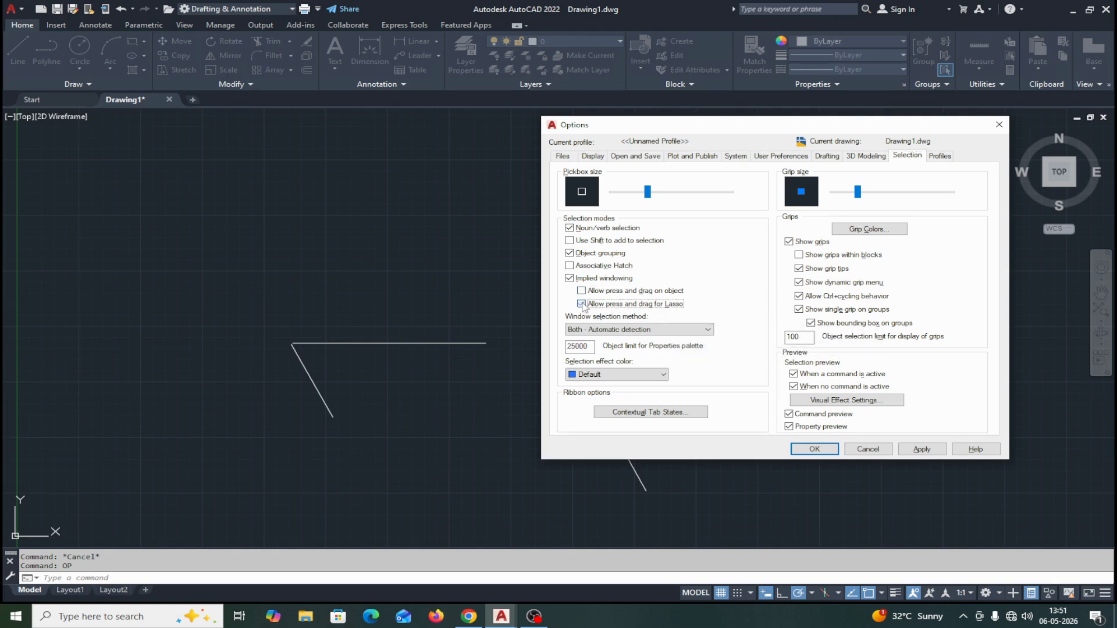
{"action": "left_click", "coordinate": [815, 450]}
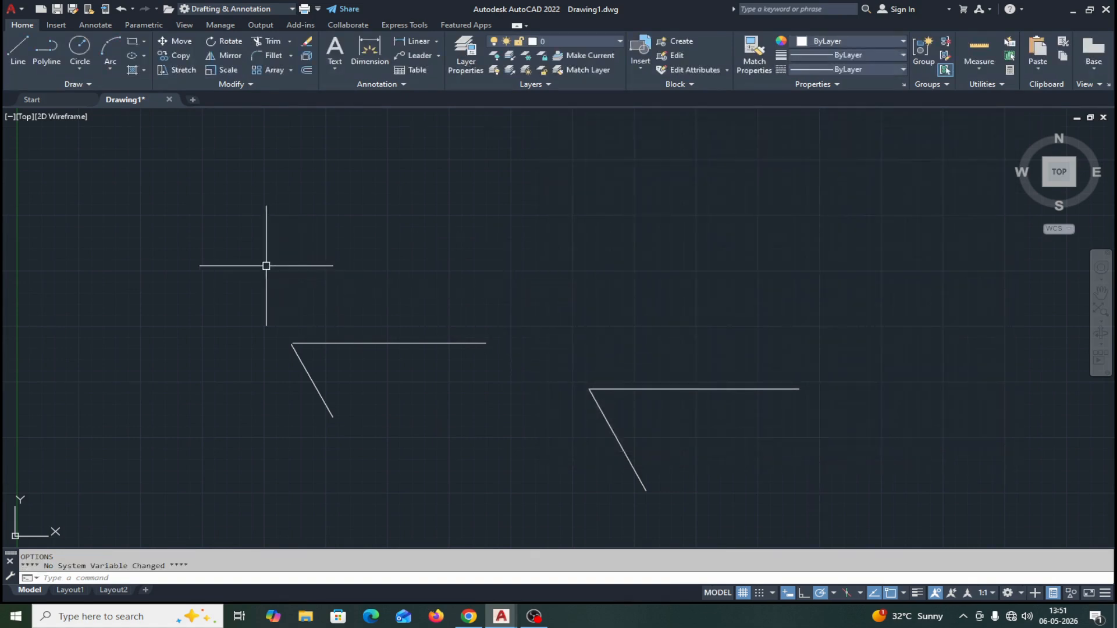
- Select the left pair of lines with a crossing lasso, clear it, and lasso only the right pair's horizontal line, clearing that selection too
{"action": "mouse_move", "coordinate": [195, 277]}
{"action": "left_mouse_down"}
{"action": "mouse_move", "coordinate": [195, 319]}
{"action": "mouse_move", "coordinate": [212, 350]}
{"action": "mouse_move", "coordinate": [270, 383]}
{"action": "mouse_move", "coordinate": [349, 368]}
{"action": "mouse_move", "coordinate": [378, 305]}
{"action": "mouse_move", "coordinate": [349, 201]}
{"action": "mouse_move", "coordinate": [255, 190]}
{"action": "mouse_move", "coordinate": [205, 227]}
{"action": "mouse_move", "coordinate": [195, 269]}
{"action": "mouse_move", "coordinate": [222, 306]}
{"action": "left_mouse_up"}
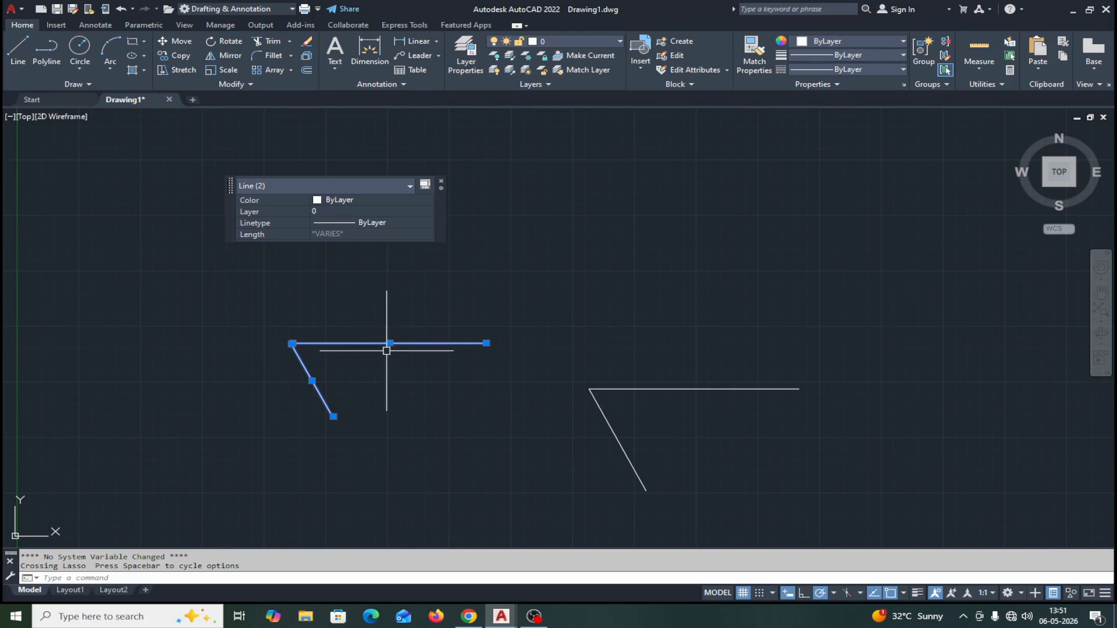
{"action": "key", "text": "Escape"}
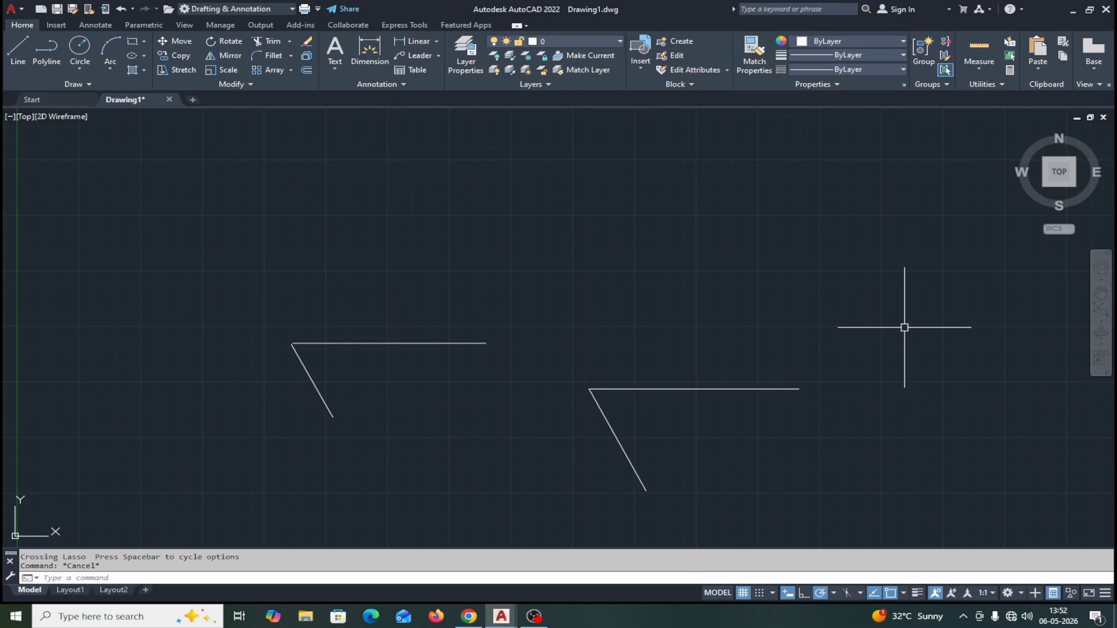
{"action": "mouse_move", "coordinate": [905, 328]}
{"action": "left_mouse_down"}
{"action": "mouse_move", "coordinate": [803, 433]}
{"action": "mouse_move", "coordinate": [718, 449]}
{"action": "mouse_move", "coordinate": [693, 436]}
{"action": "mouse_move", "coordinate": [663, 365]}
{"action": "mouse_move", "coordinate": [681, 295]}
{"action": "mouse_move", "coordinate": [721, 259]}
{"action": "mouse_move", "coordinate": [756, 255]}
{"action": "left_mouse_up"}
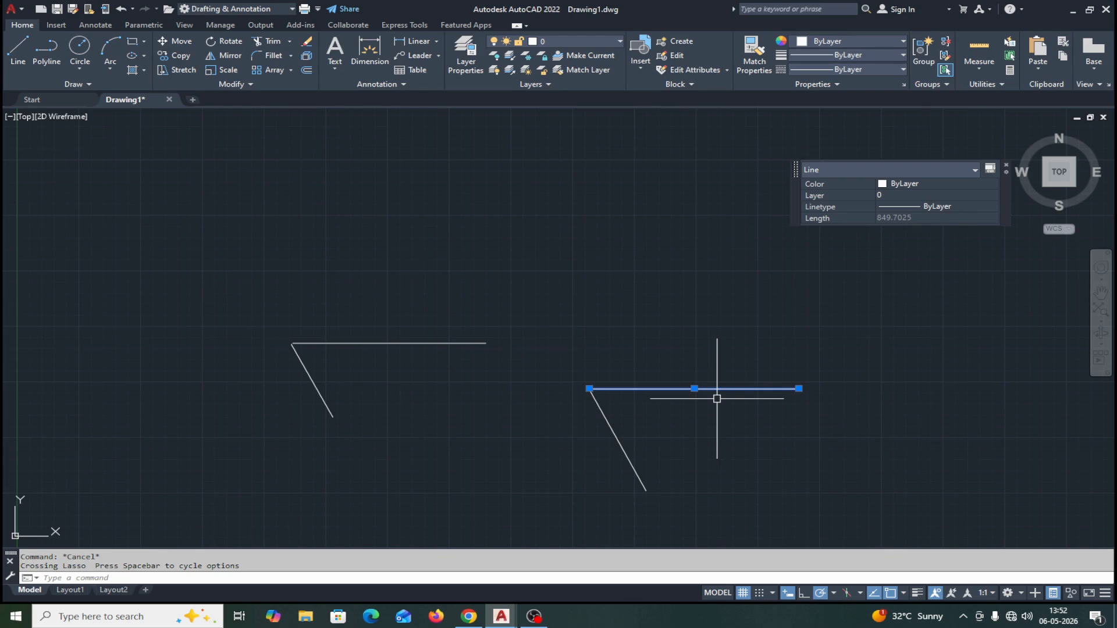
{"action": "key", "text": "Escape"}
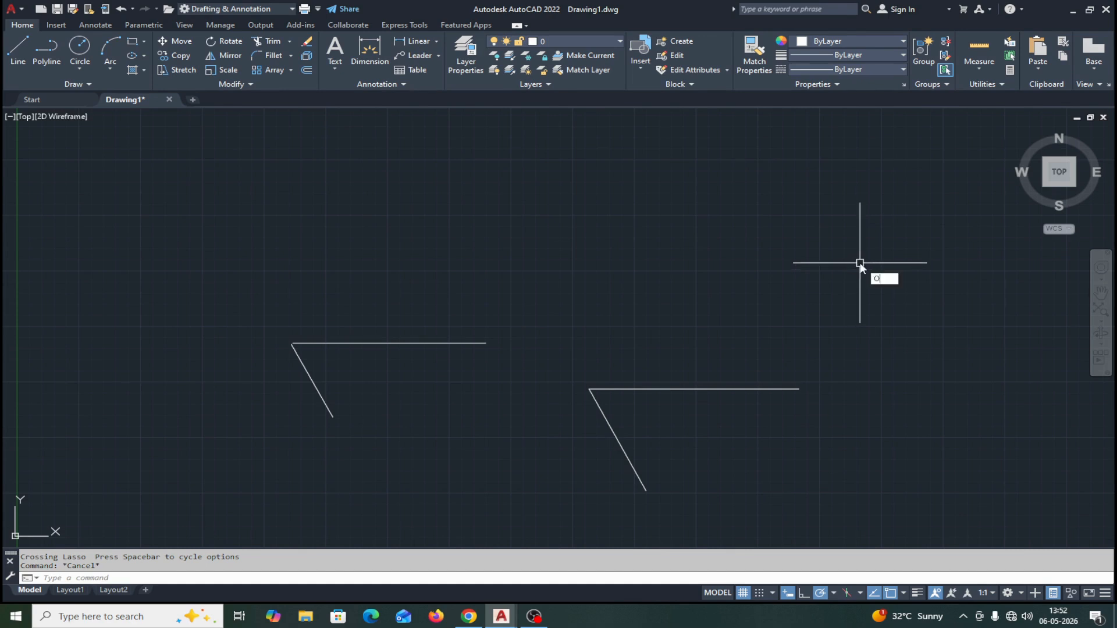
- In the selection options, enable press and drag on object, disable press and drag for Lasso, and accept the changes
{"action": "type", "text": "P"}
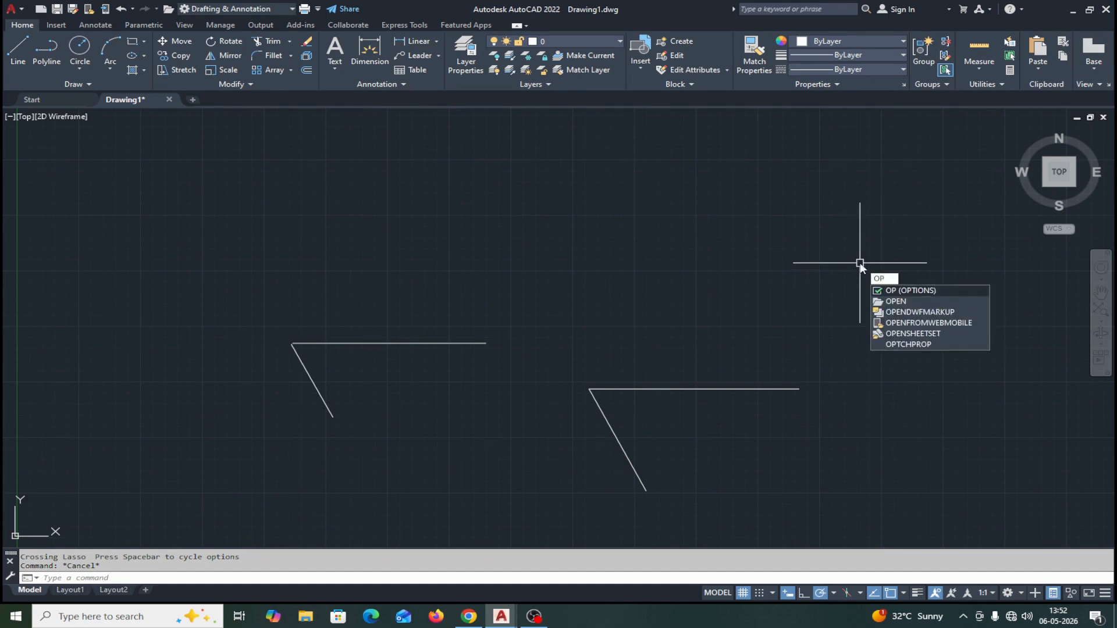
{"action": "key", "text": "Return"}
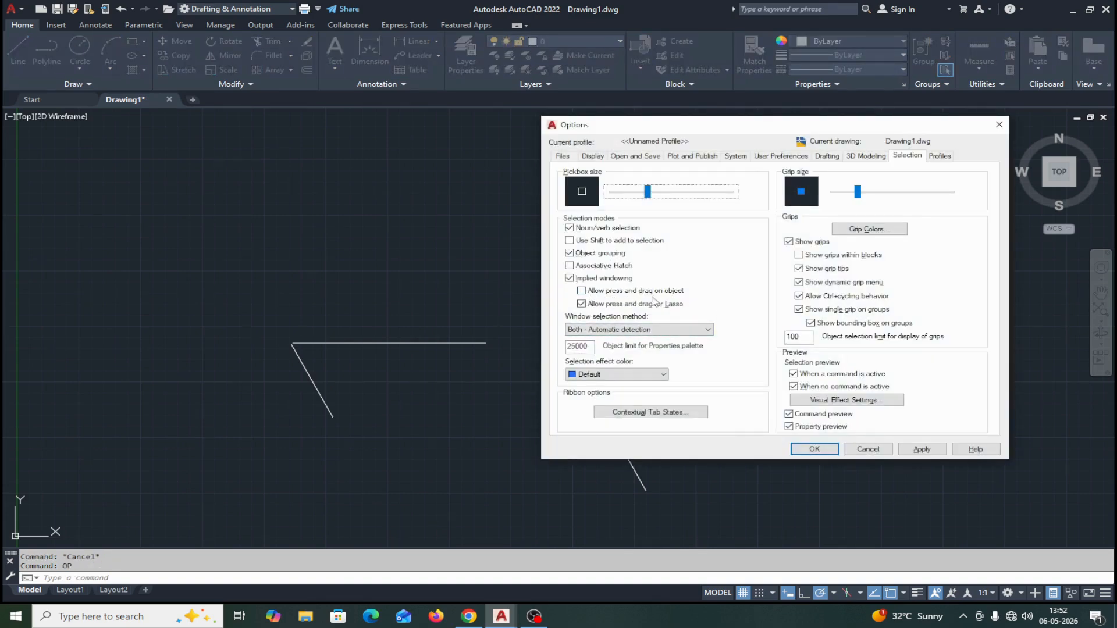
{"action": "left_click", "coordinate": [582, 292]}
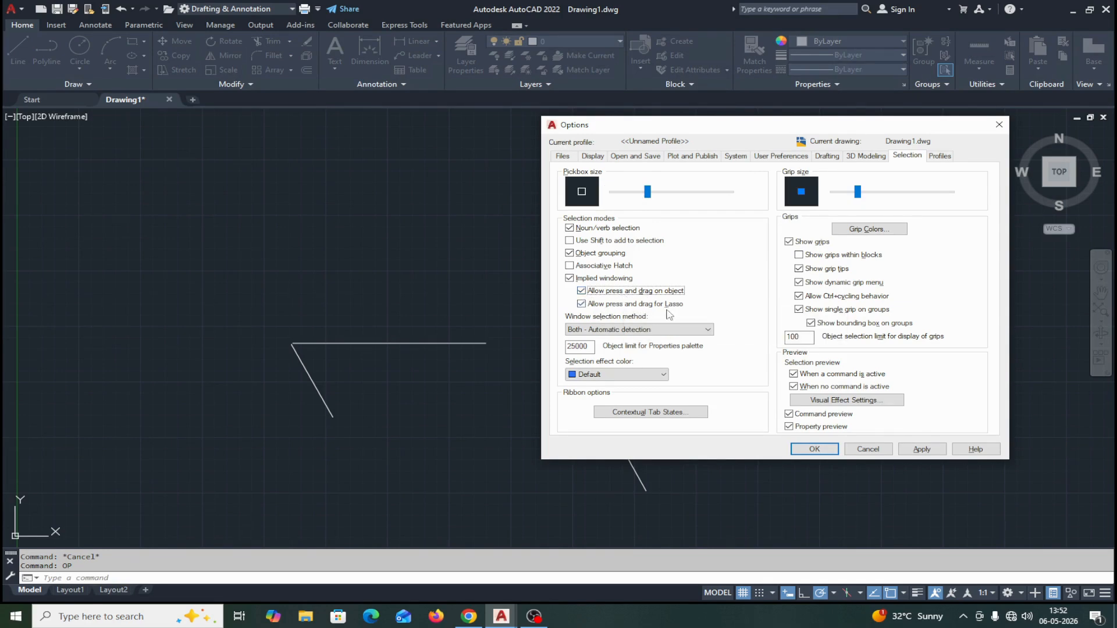
{"action": "left_click", "coordinate": [582, 305]}
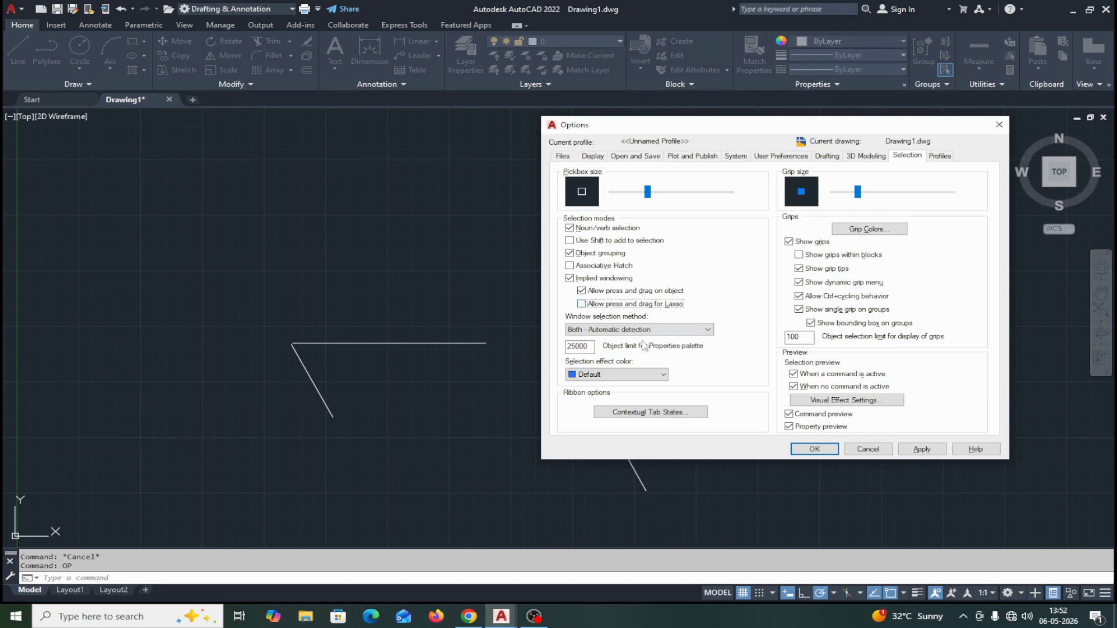
{"action": "left_click", "coordinate": [813, 449]}
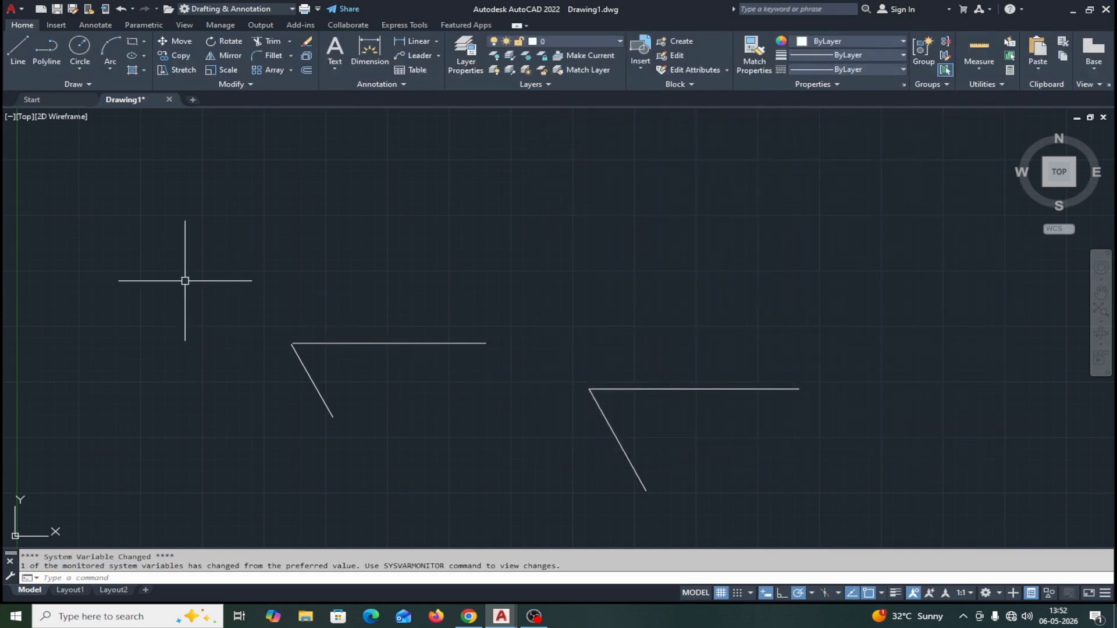
- Select the left pair of lines with a left-to-right rectangular window, and clear the selection
{"action": "left_click", "coordinate": [184, 281]}
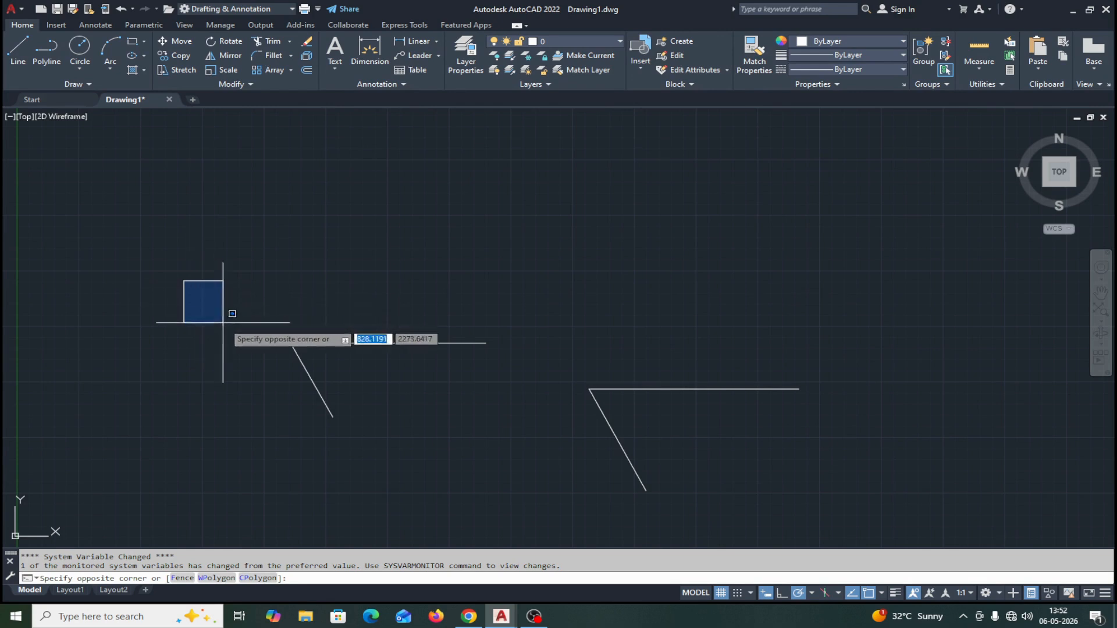
{"action": "left_click", "coordinate": [520, 442]}
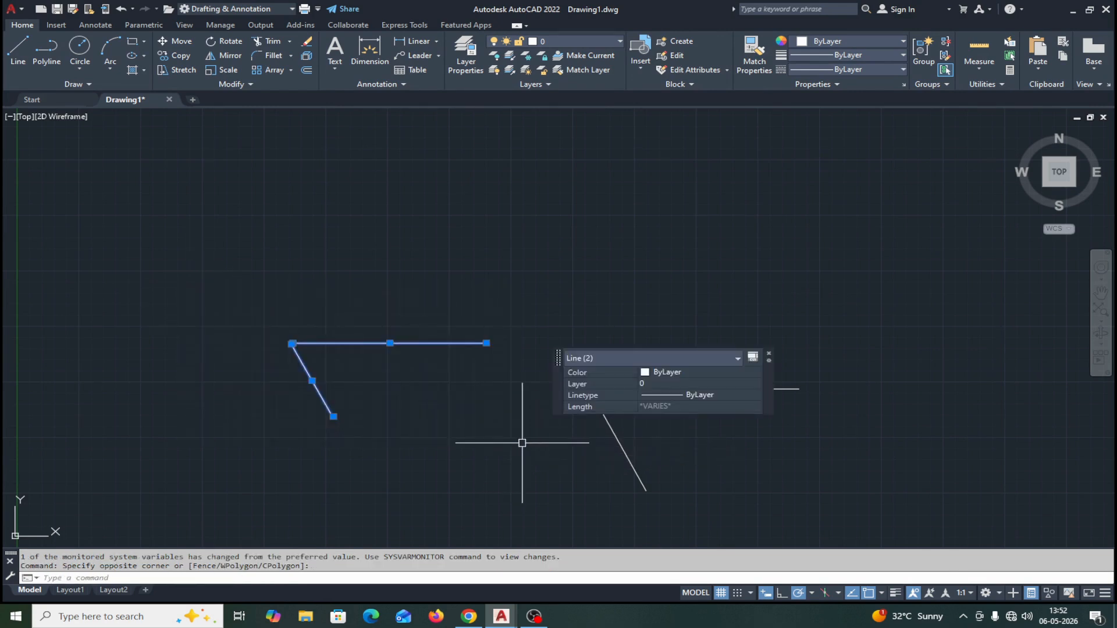
{"action": "key", "text": "Escape"}
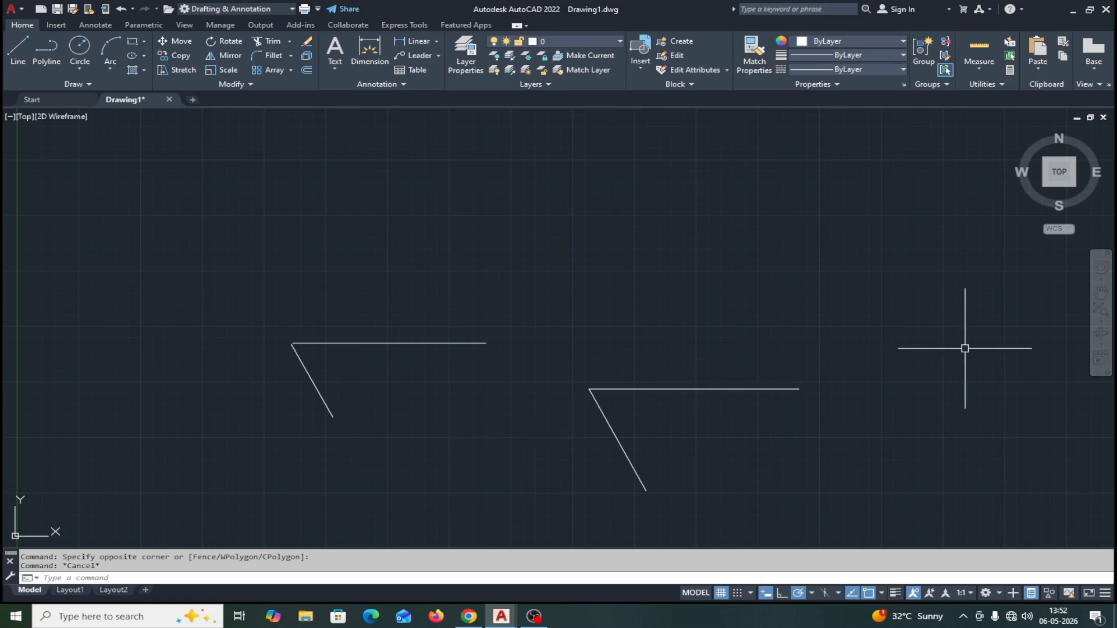
- Select the right pair and the left pair's horizontal line with a right-to-left rectangular crossing selection, and clear the selection
{"action": "left_click", "coordinate": [973, 320]}
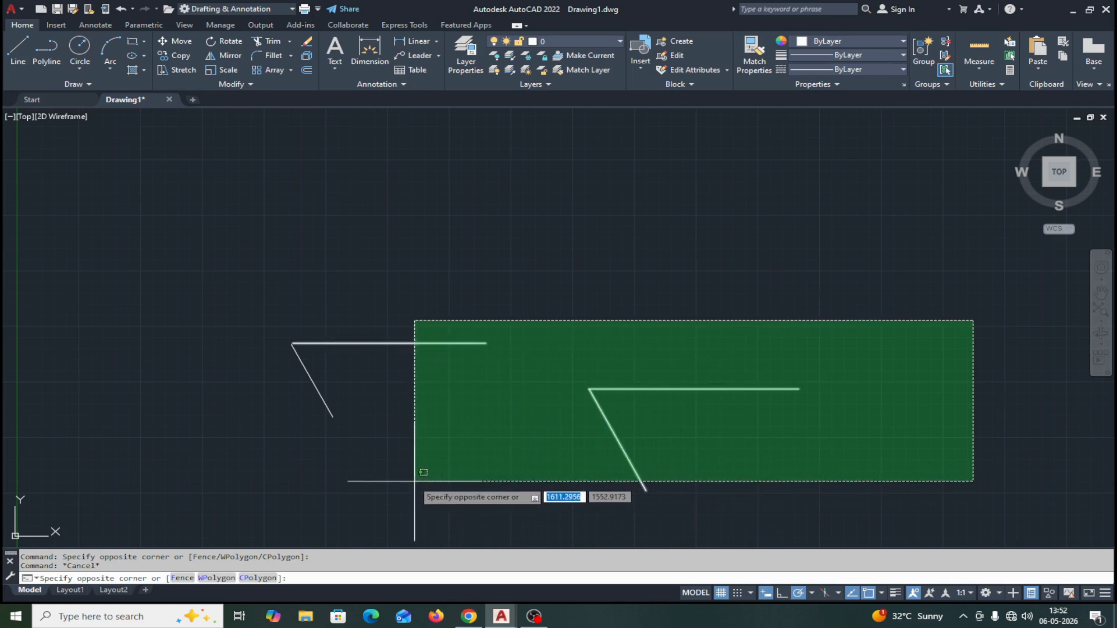
{"action": "left_click", "coordinate": [344, 496]}
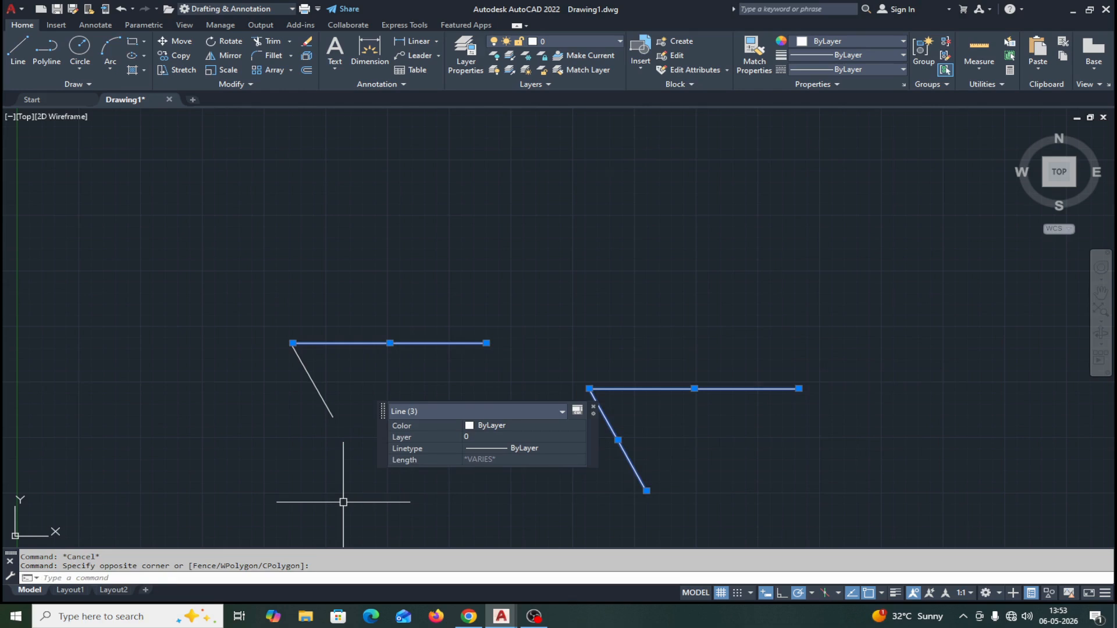
{"action": "key", "text": "Escape"}
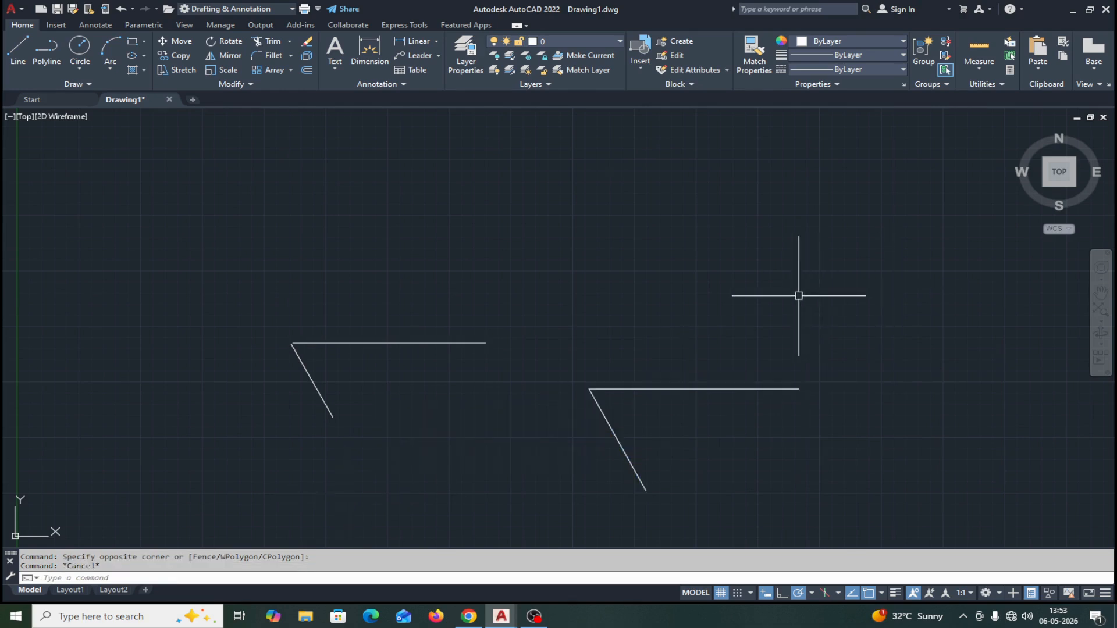
- Review the selection modes, grips and preview settings in the selection options, and close the dialog without changing them
{"action": "type", "text": "op"}
{"action": "key", "text": "Return"}
{"action": "left_click", "coordinate": [906, 159]}
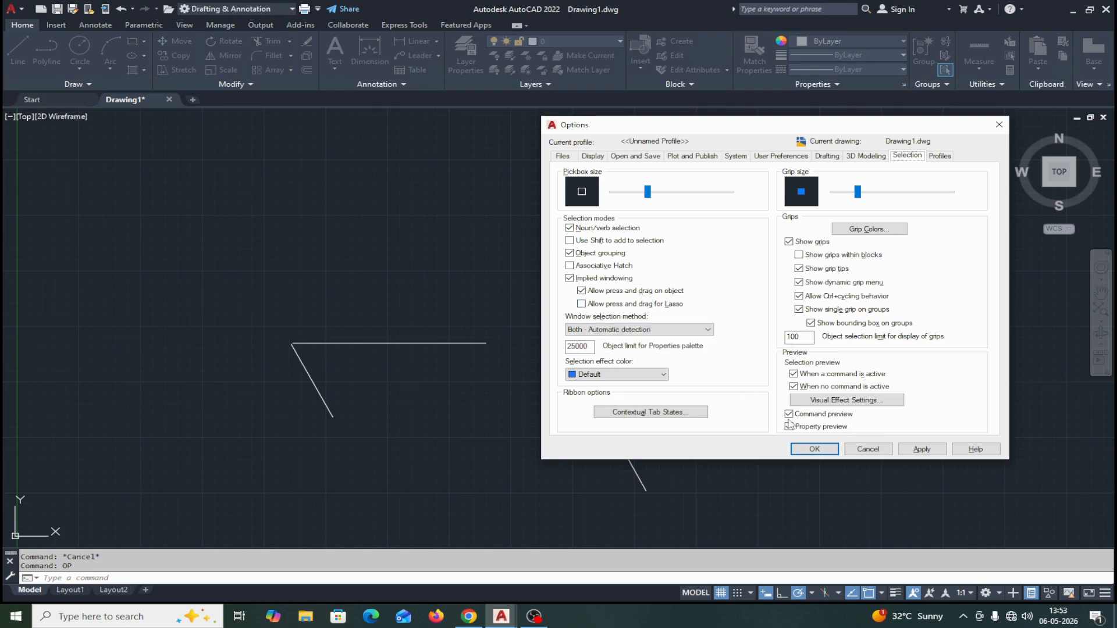
{"action": "left_click", "coordinate": [812, 449]}
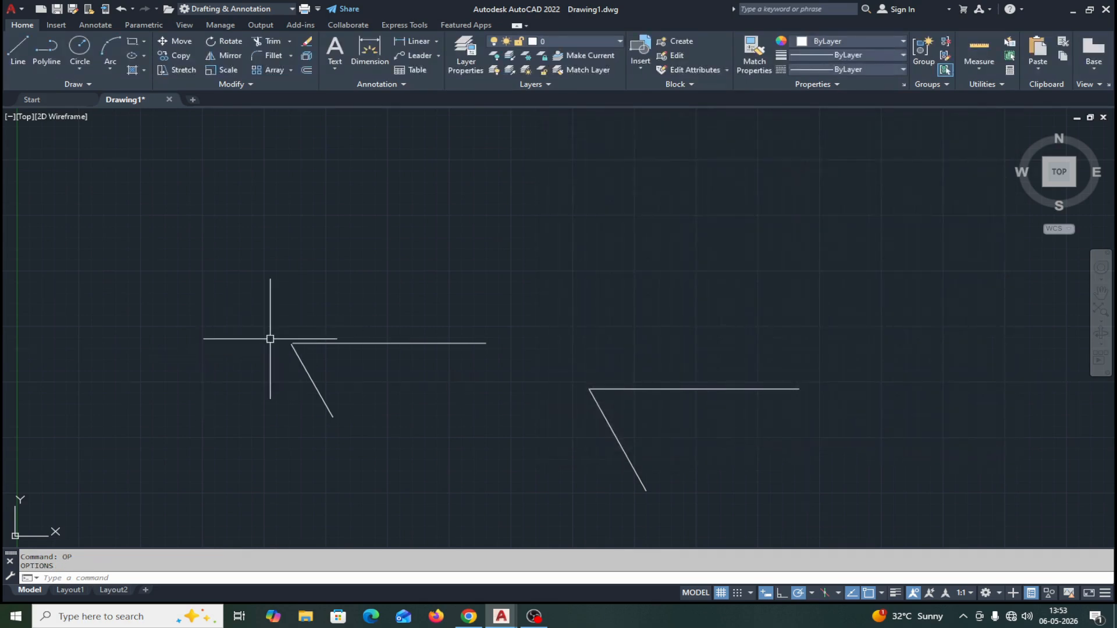